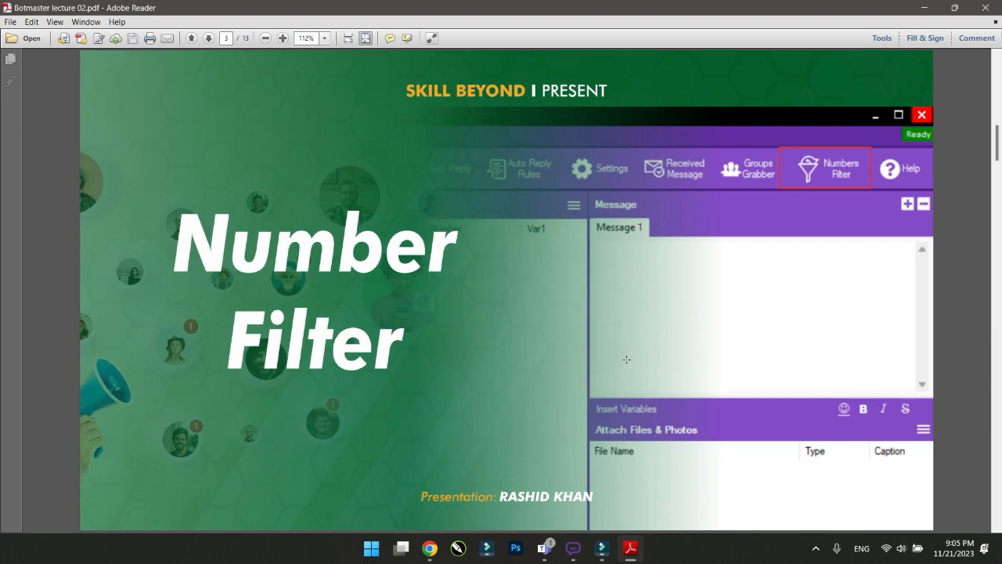
Minimize the Botmaster lecture 02 PDF in Adobe Reader to reveal the desktop
click(931, 7)
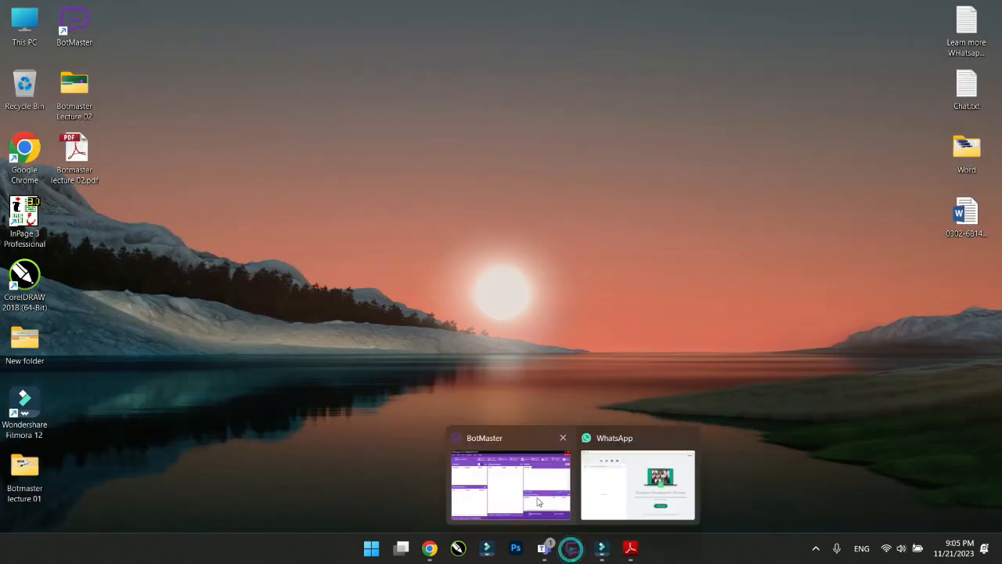
Restore and centre BotMaster, then review Sending Settings: 35–45 s delays, 60 s sleep after 20 messages
click(538, 501)
drag(670, 268, 407, 83)
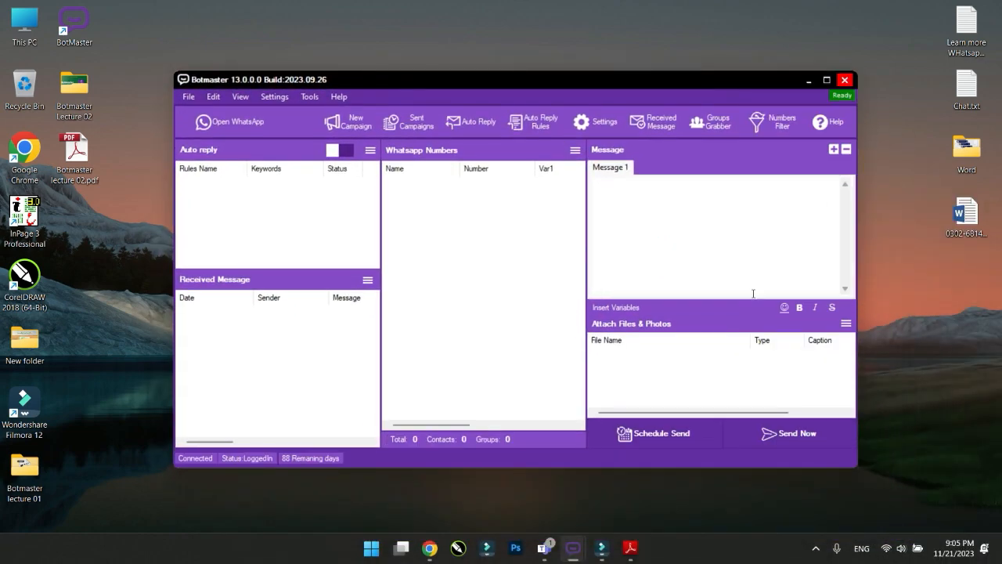
click(595, 123)
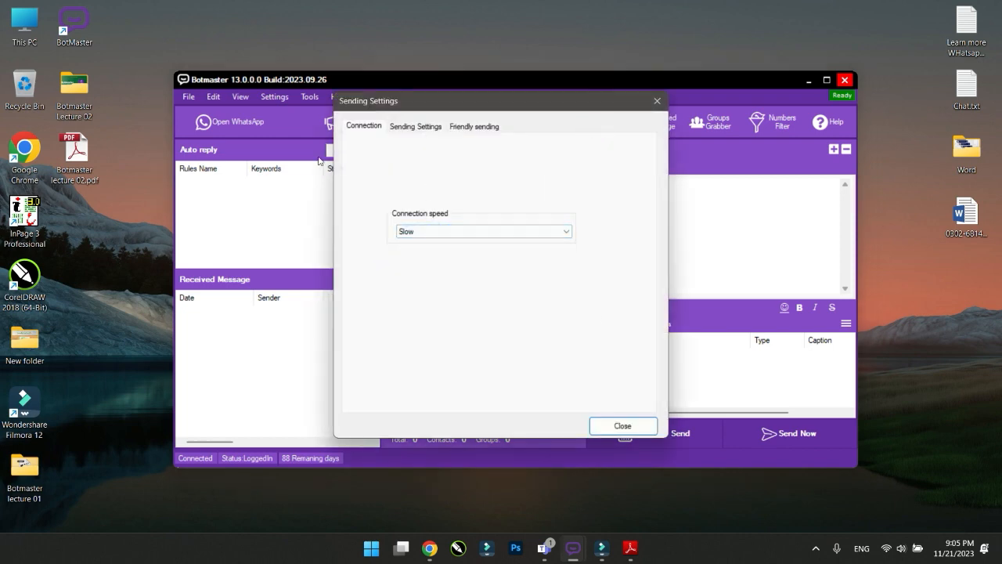
click(415, 126)
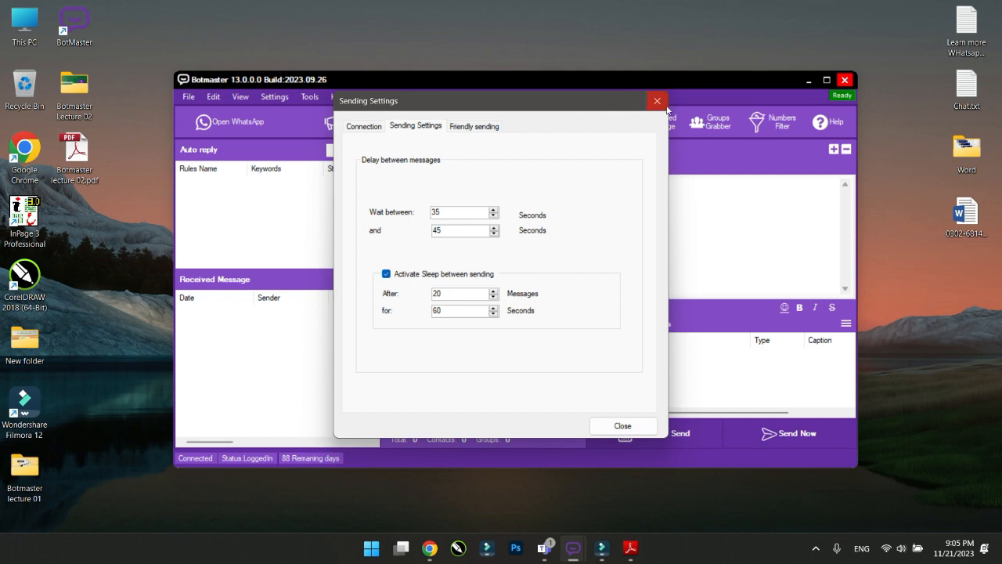
click(622, 425)
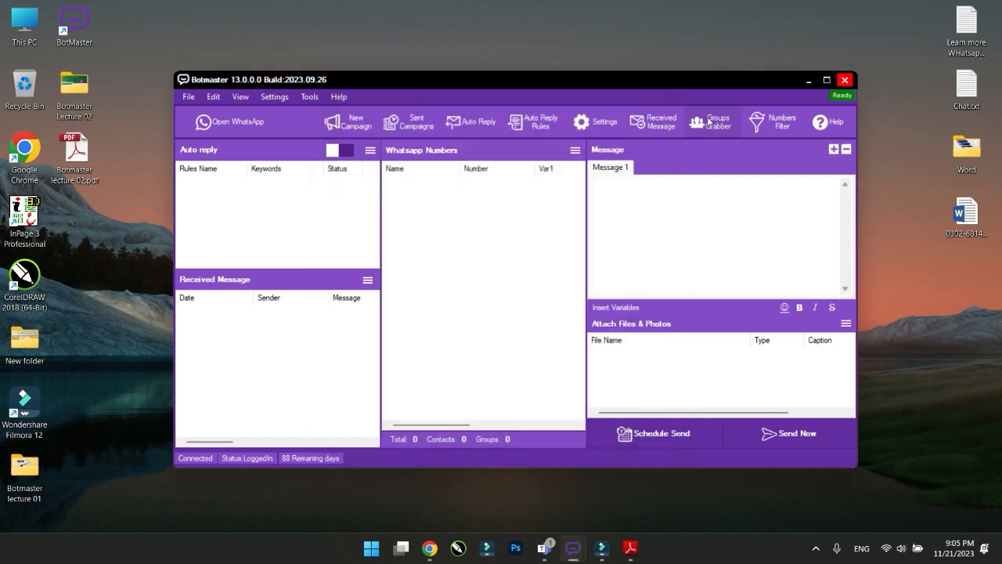
click(709, 121)
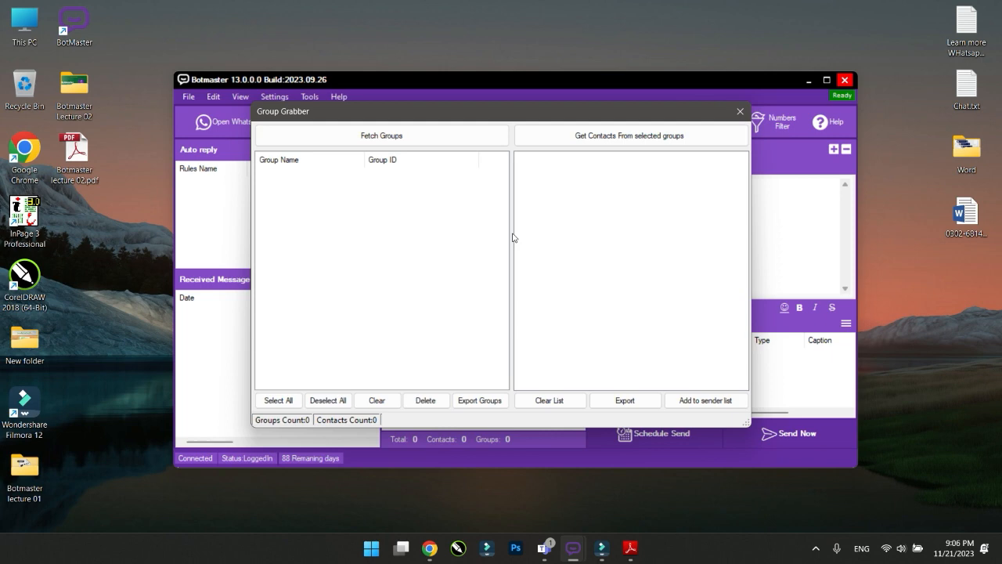
click(739, 111)
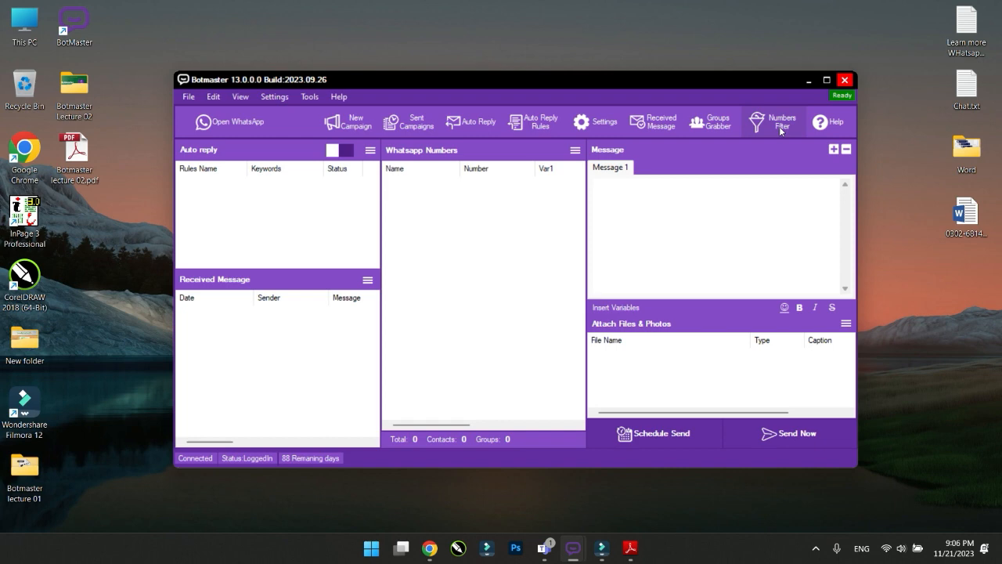
Open the empty WhatsApp Numbers Filter dialog, then bring the lecture slides back up
click(780, 129)
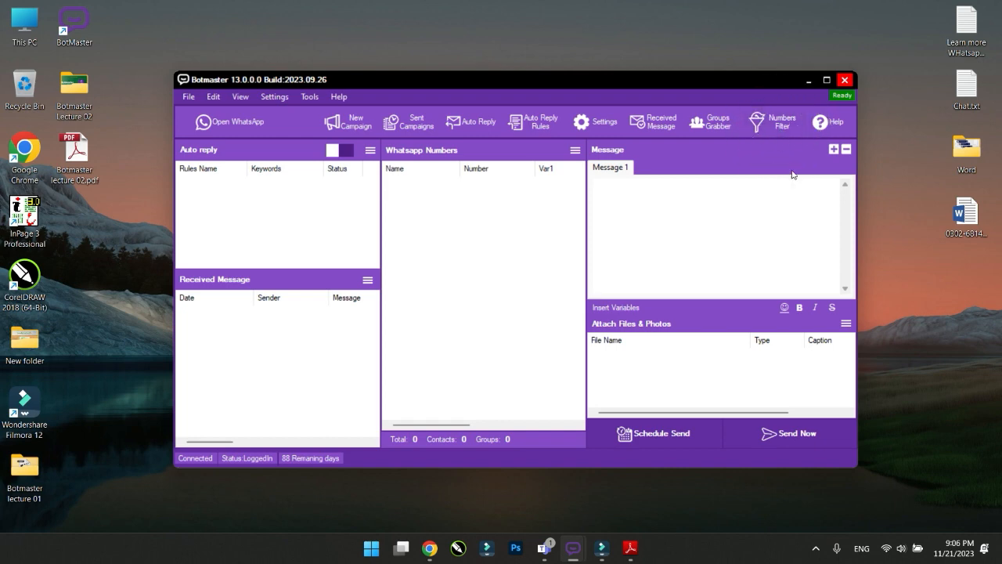
click(765, 123)
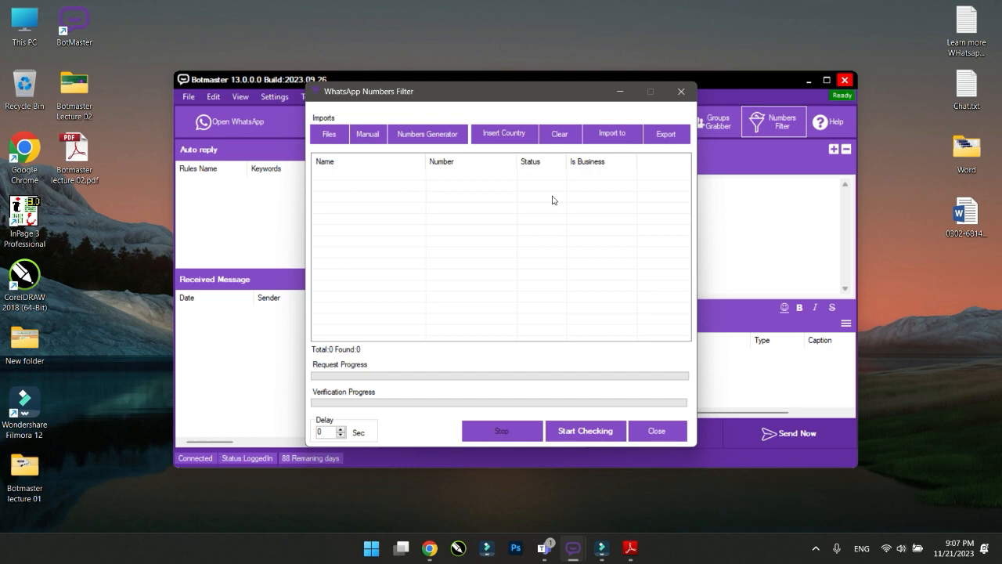
click(630, 548)
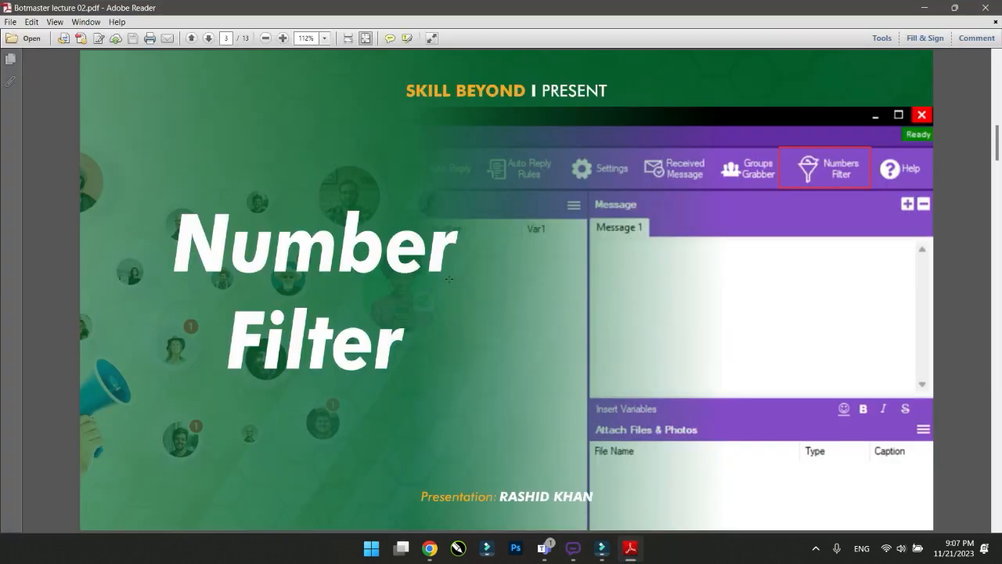
Advance the slides to page 4, 'Number Filter By Files', then minimize Adobe Reader
scroll(449, 279, down, 1)
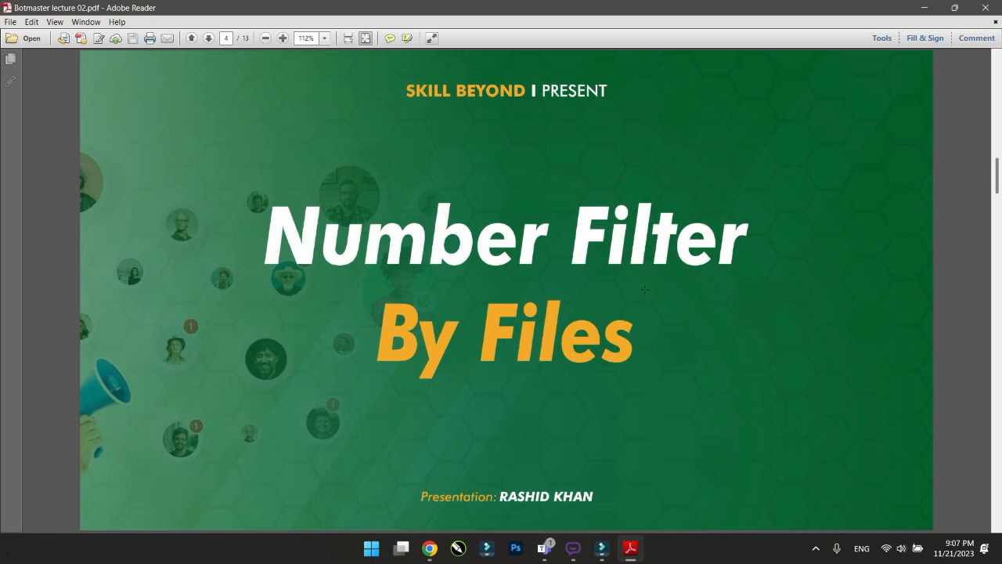
click(924, 7)
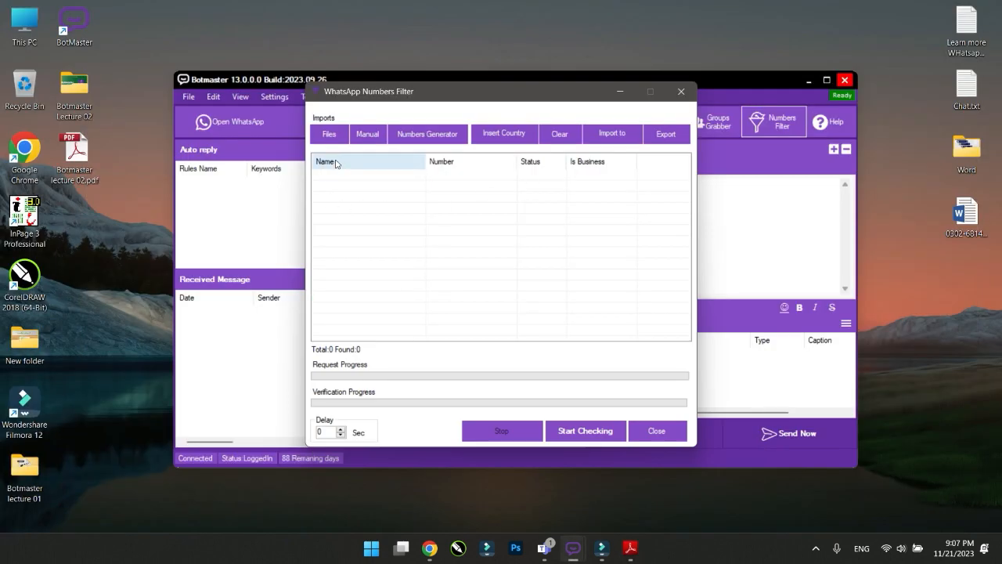
Open the Numbers Filter's Import From File dialog and launch its file browser
click(329, 135)
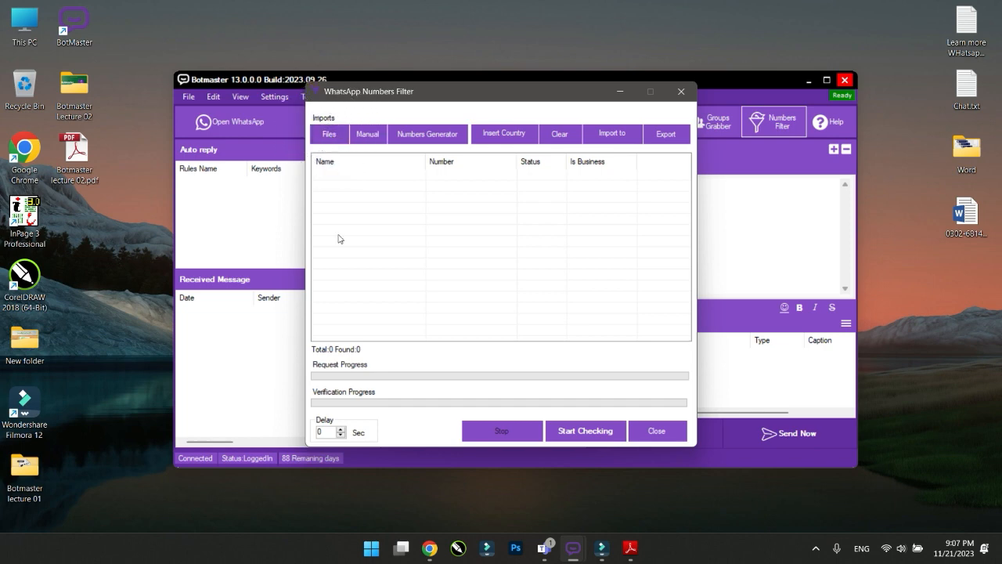
click(329, 134)
click(329, 134)
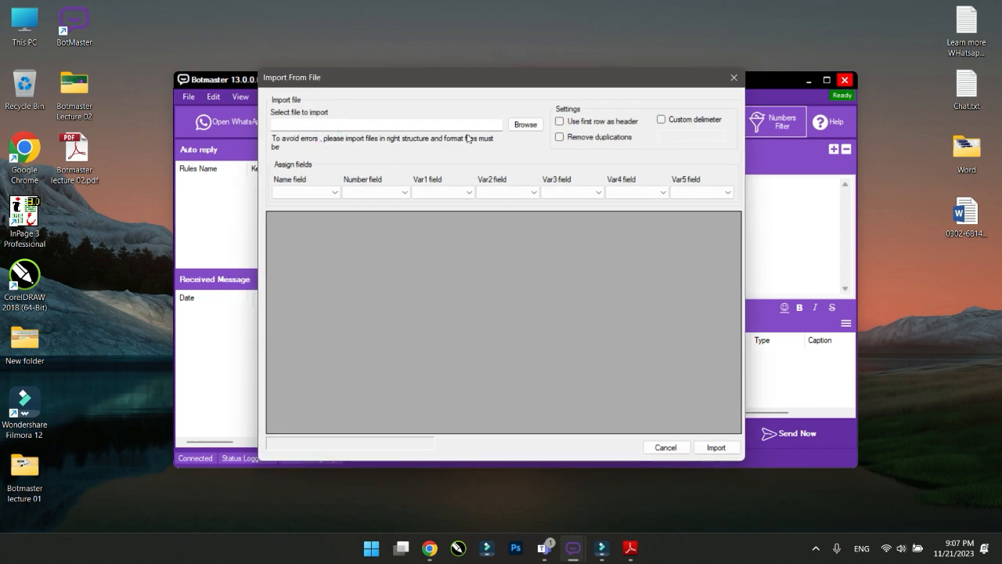
click(525, 126)
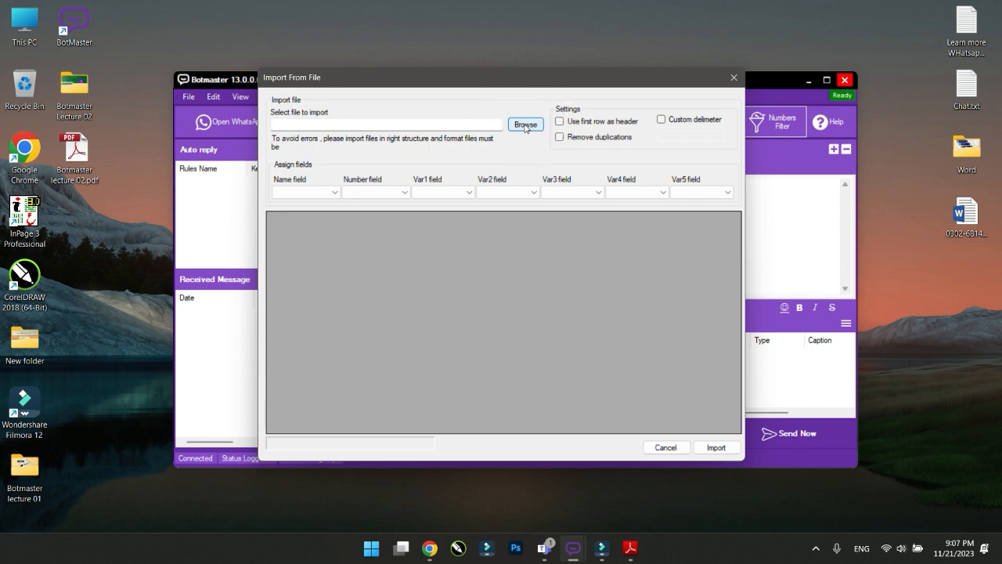
click(525, 125)
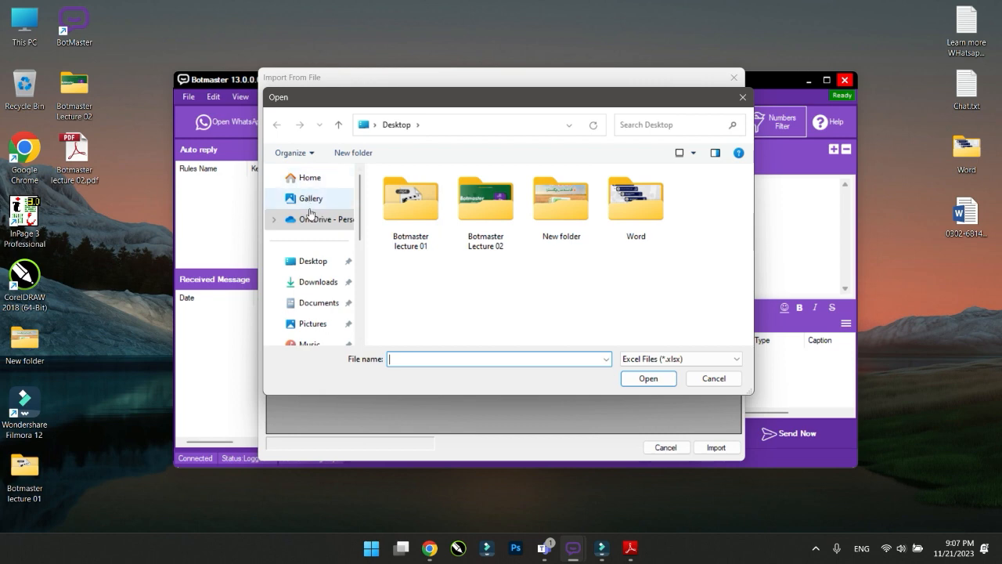
Load the Desktop file 'Learn more WHatsapp group.txt' using the Text Files (*.txt) filter
click(317, 268)
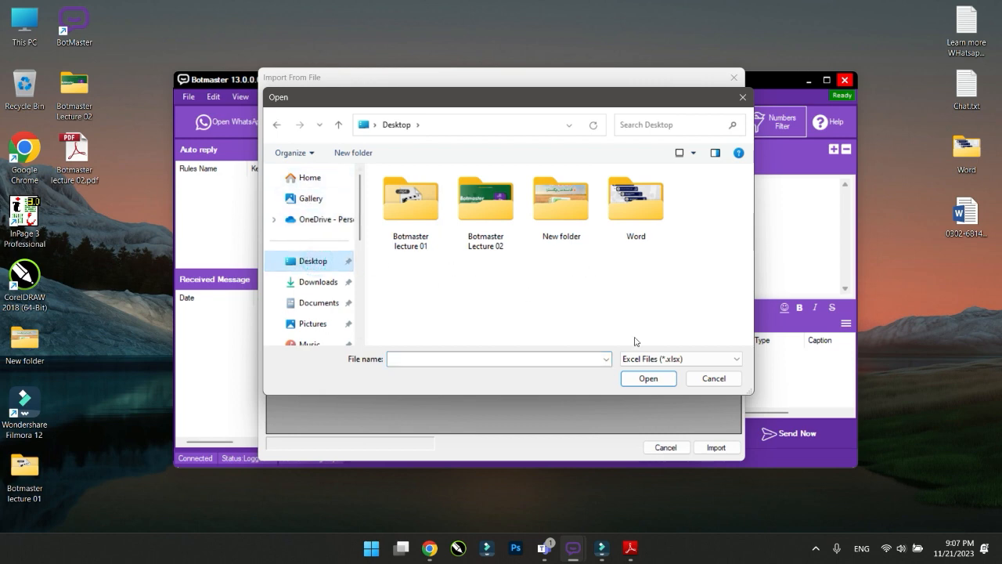
click(653, 362)
click(670, 359)
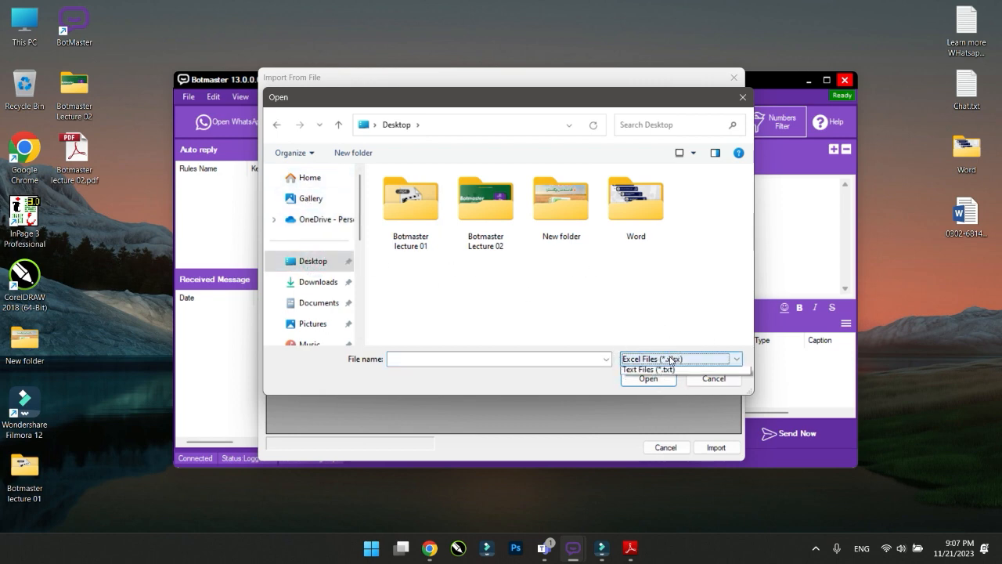
click(658, 391)
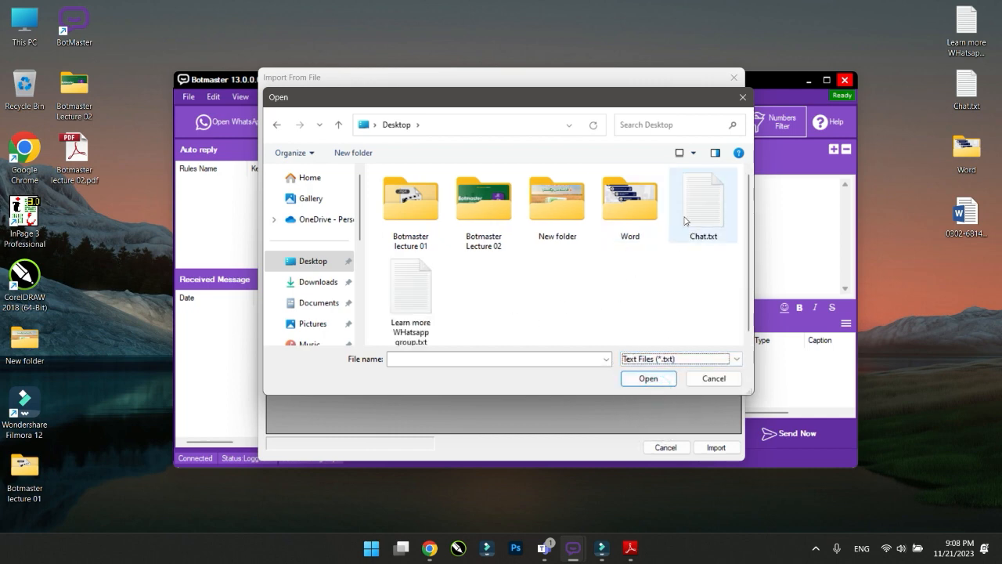
scroll(538, 256, down, 1)
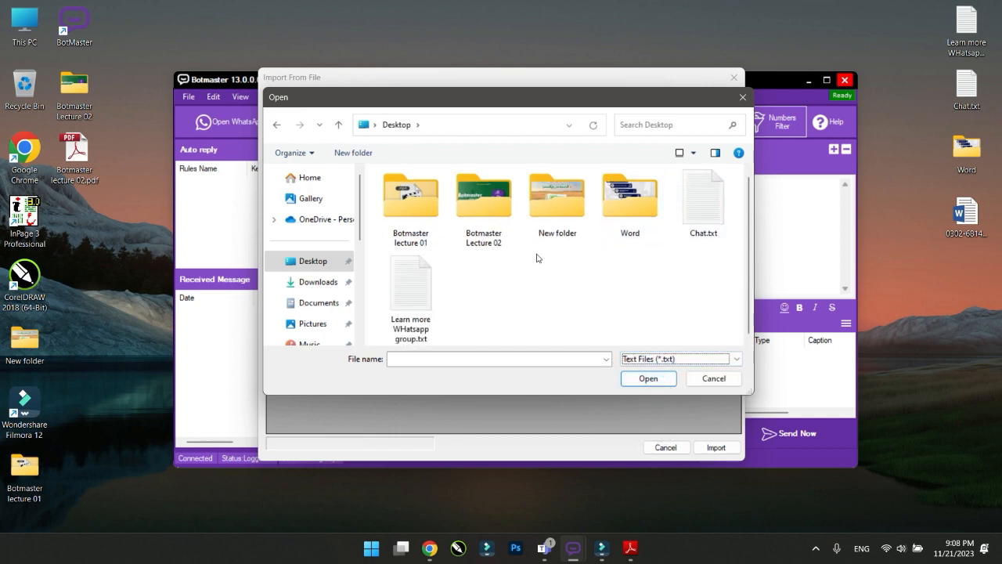
click(419, 290)
click(627, 377)
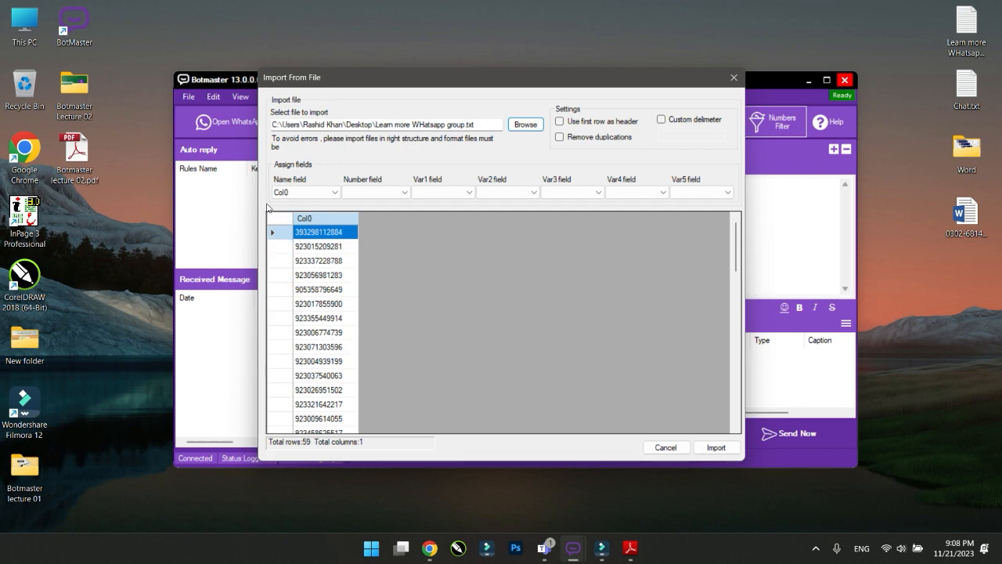
Map the Number field to Col0 and import all 59 numbers into the filter list
click(297, 193)
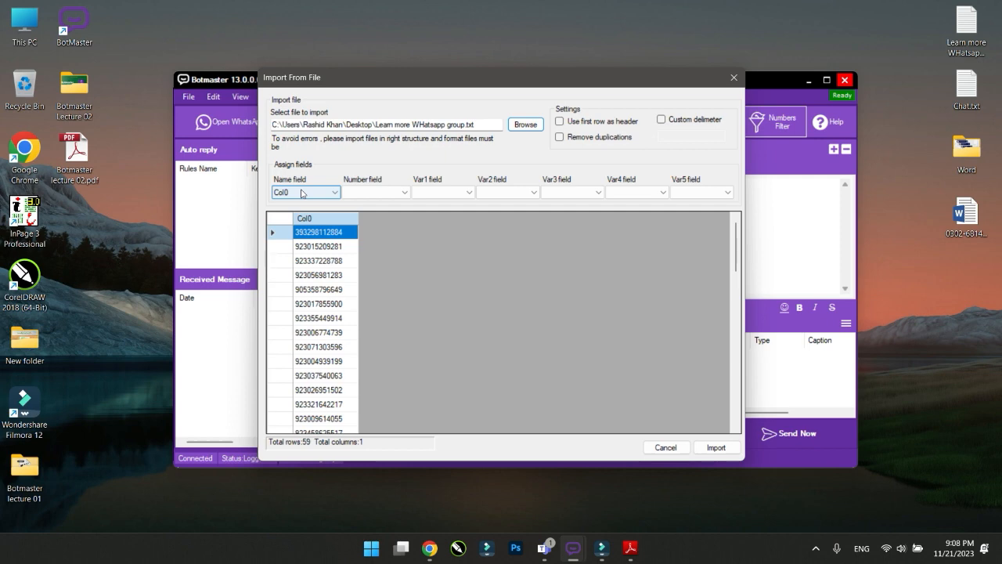
click(399, 195)
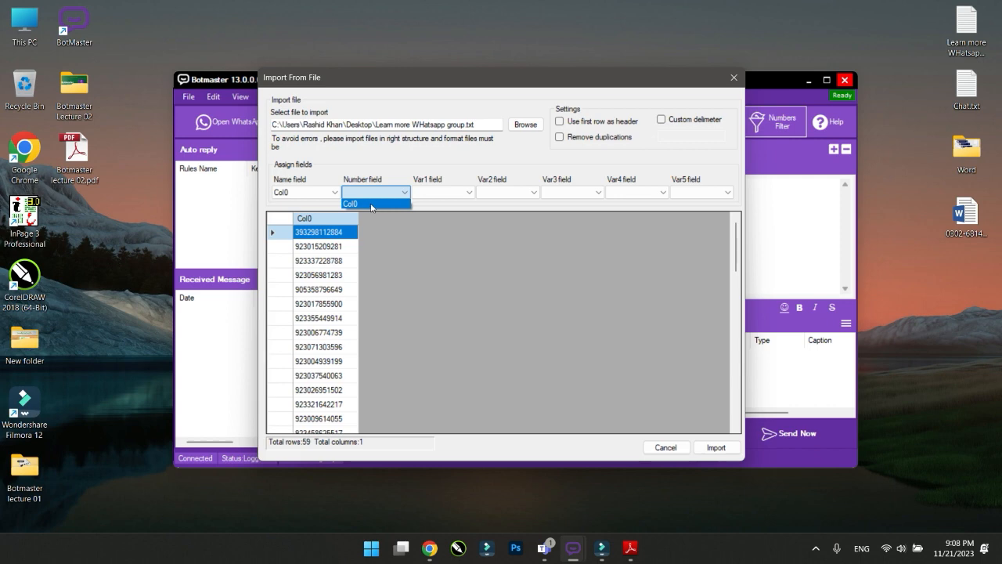
click(368, 205)
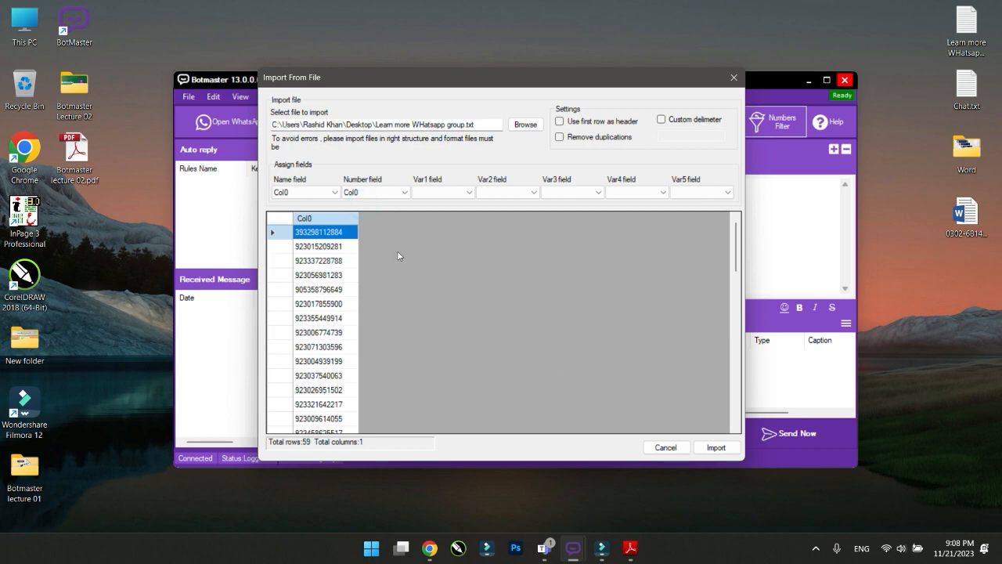
click(715, 448)
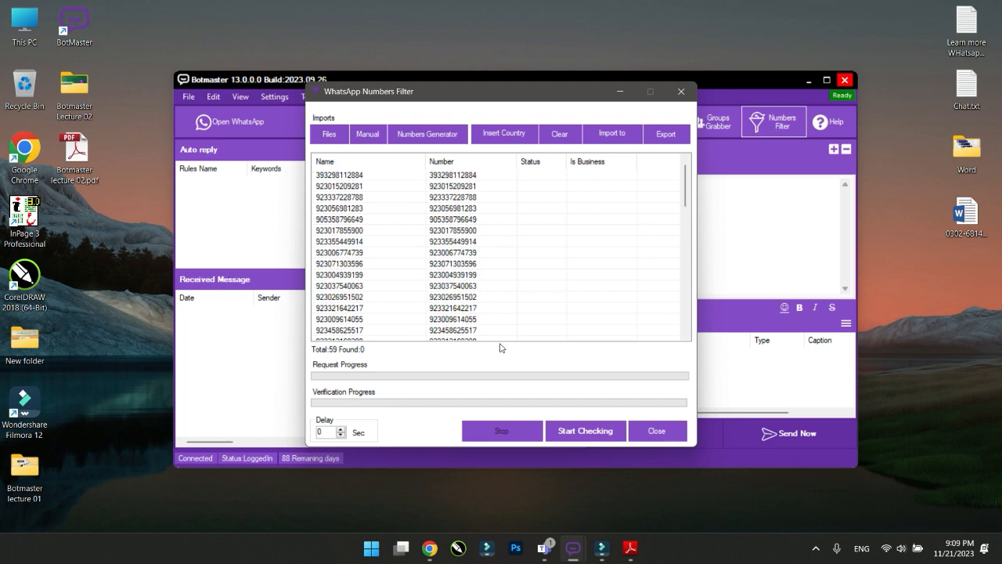
Start checking the 59 numbers, change the delay to 5 seconds, and close the filter
click(589, 432)
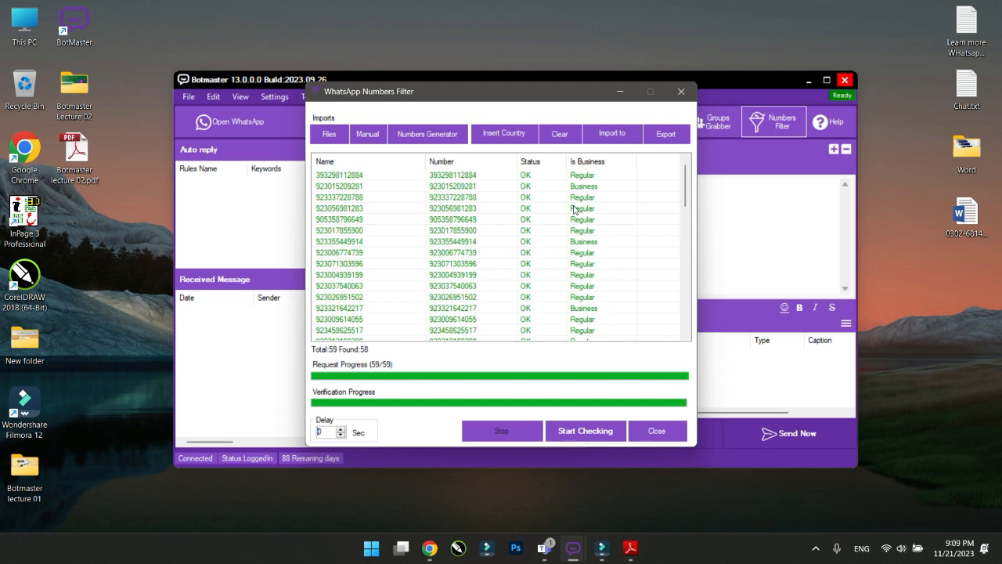
click(329, 433)
click(320, 431)
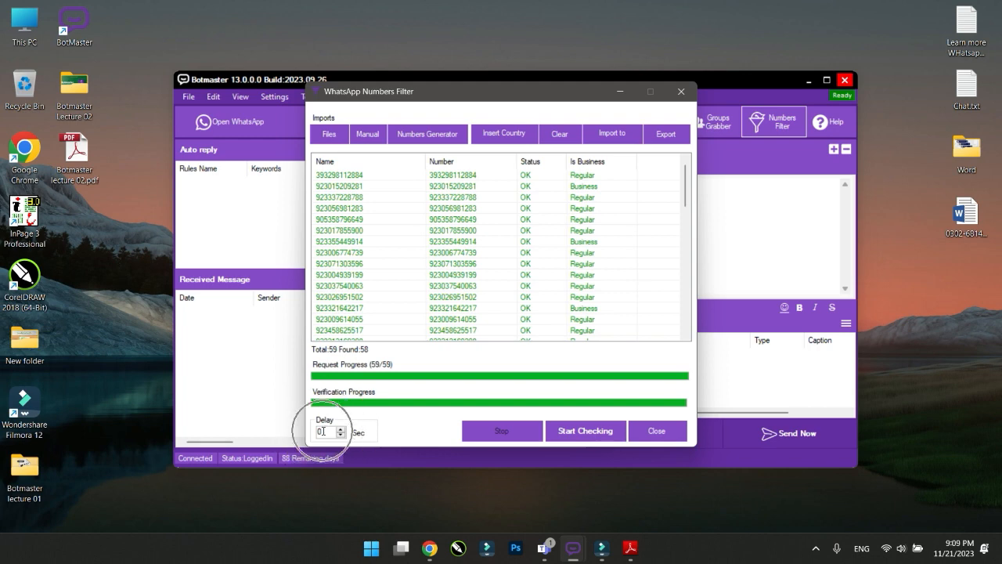
double_click(320, 431)
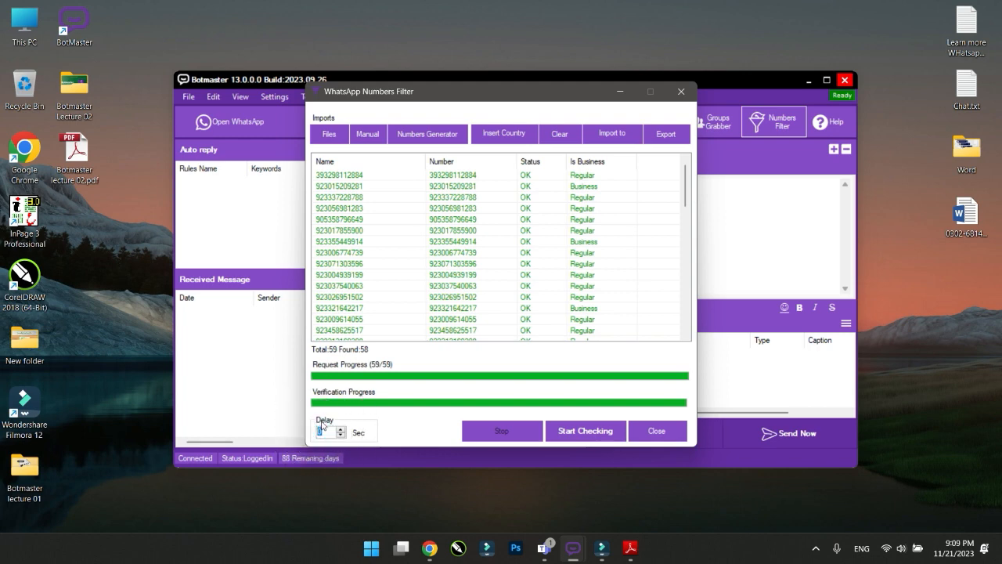
text(5)
click(420, 425)
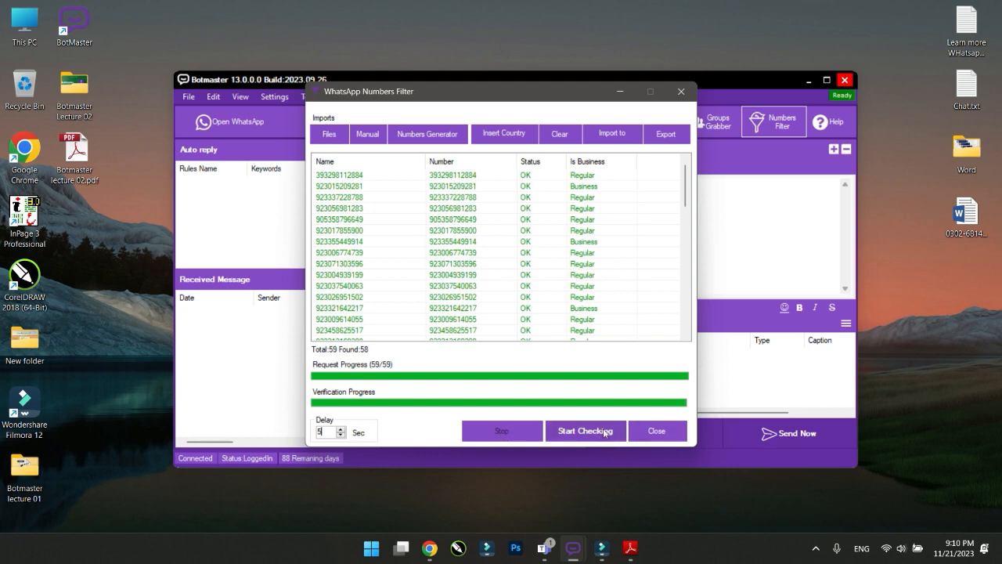
click(654, 432)
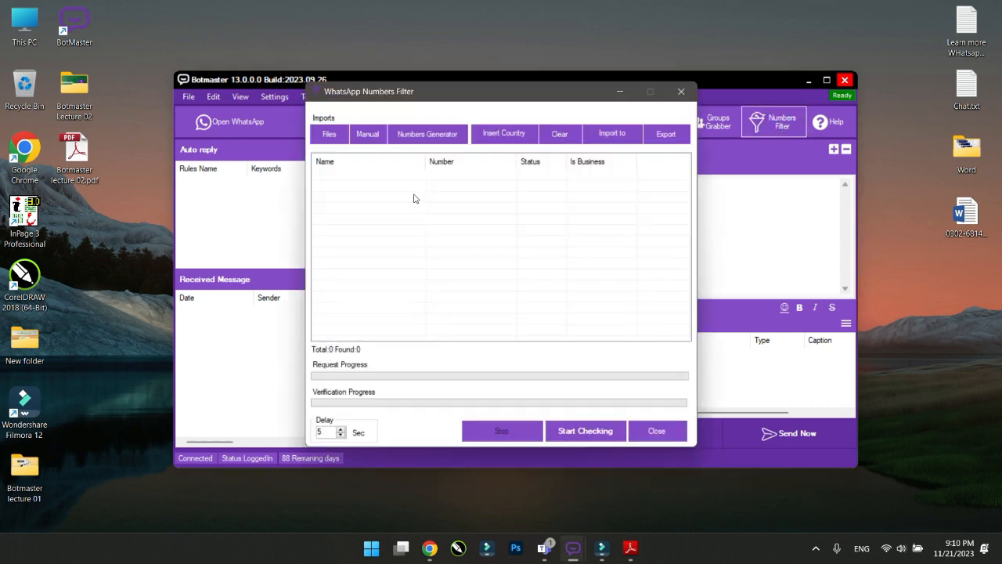
Re-import the 59 numbers from 'Learn more WHatsapp group.txt' with Col0 as the Number field
click(338, 135)
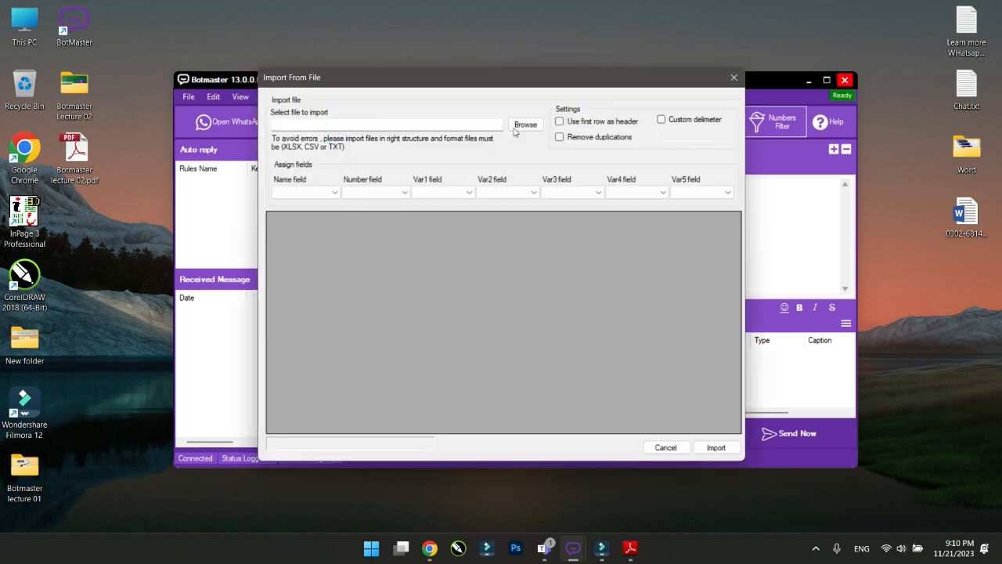
click(523, 125)
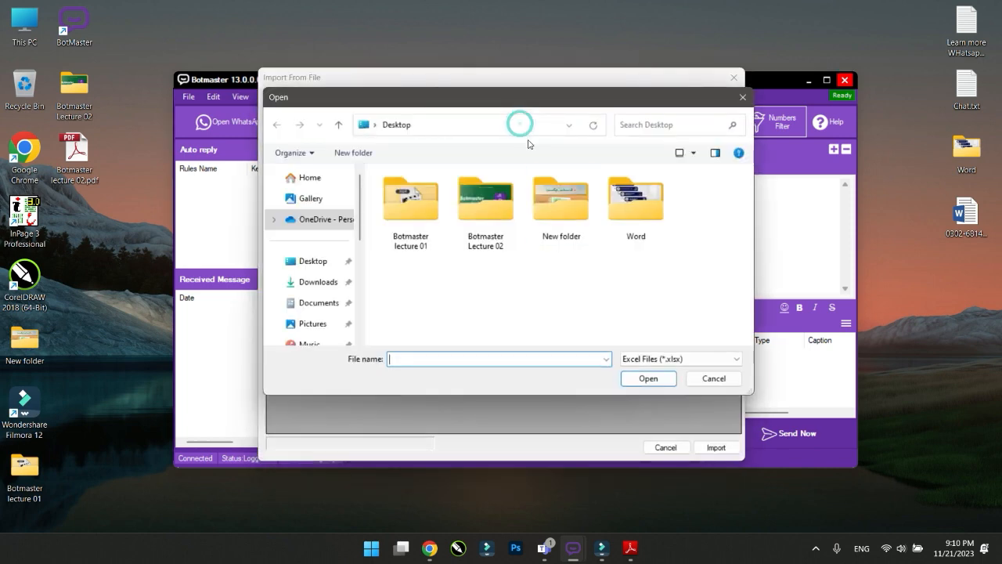
click(655, 360)
click(648, 391)
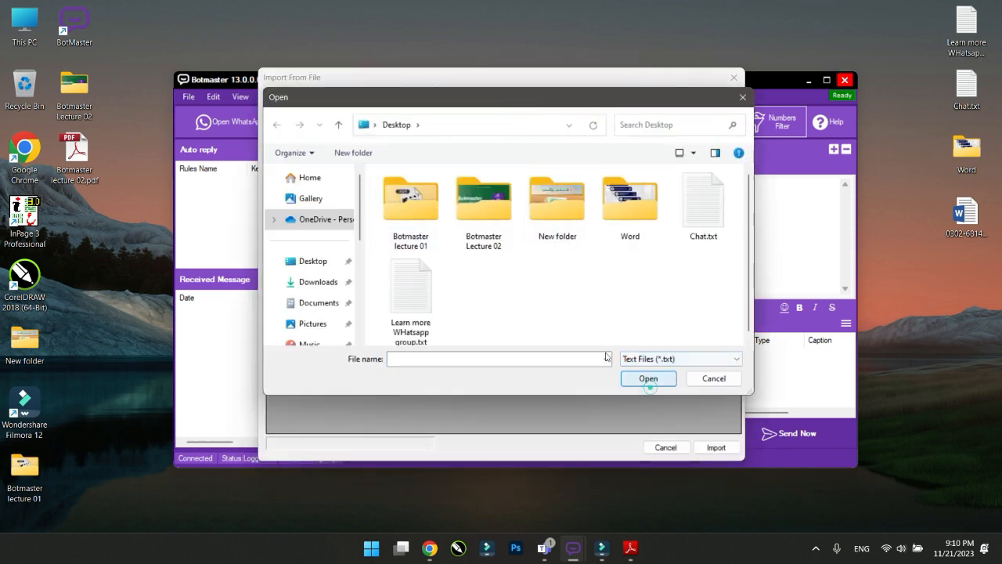
click(421, 302)
click(646, 378)
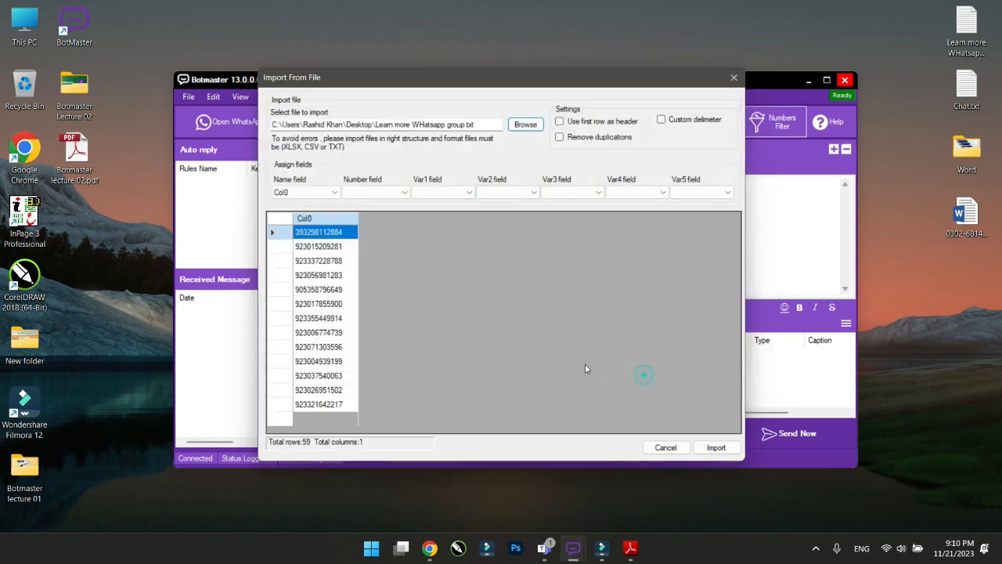
click(375, 191)
click(358, 203)
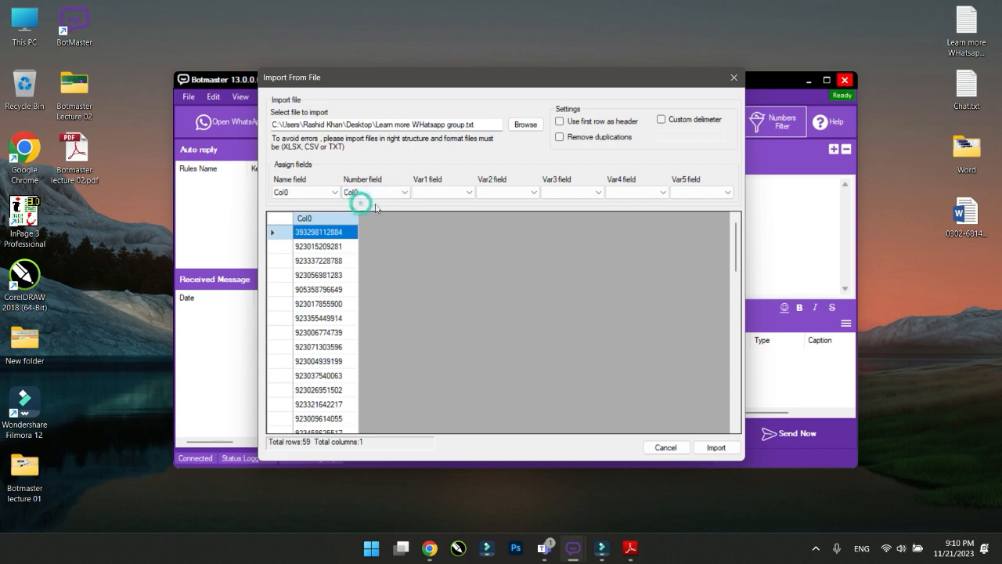
click(717, 447)
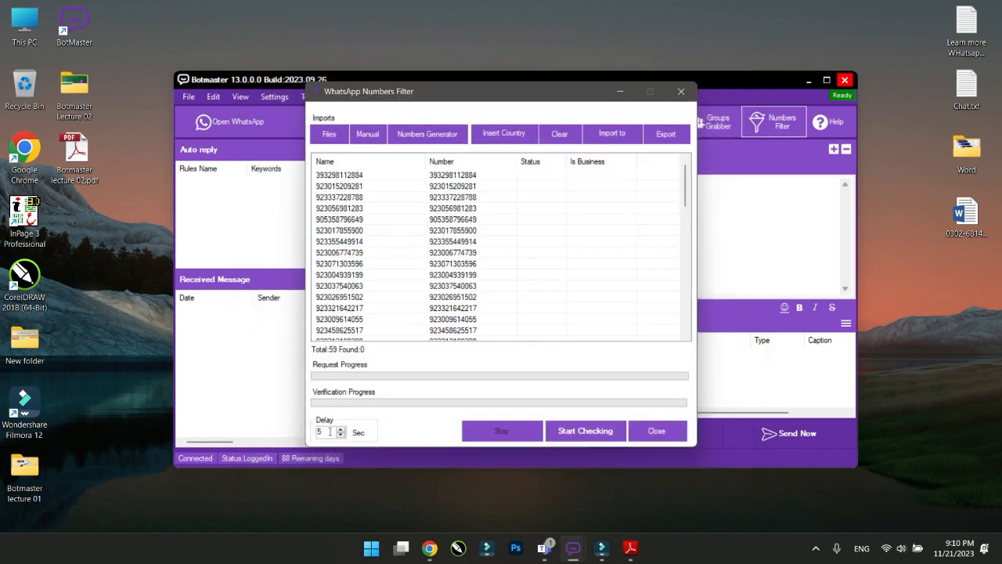
Start checking the numbers on WhatsApp, then stop the run and confirm Yes
click(582, 432)
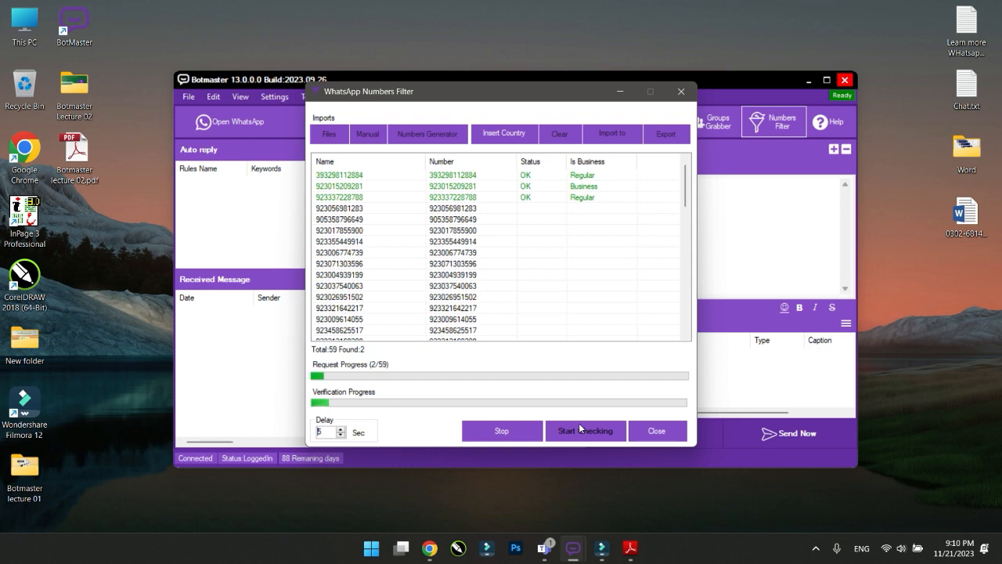
click(502, 430)
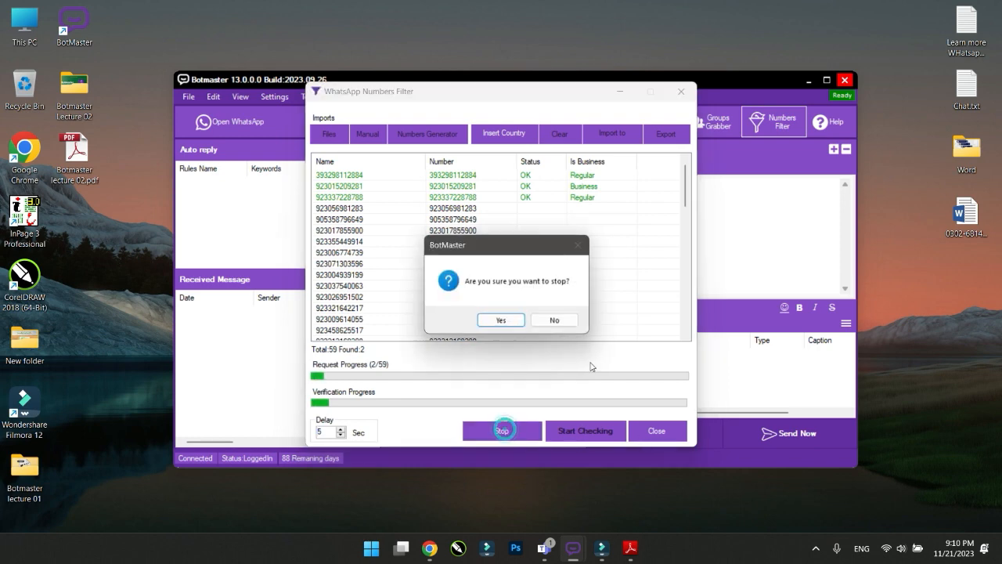
click(501, 320)
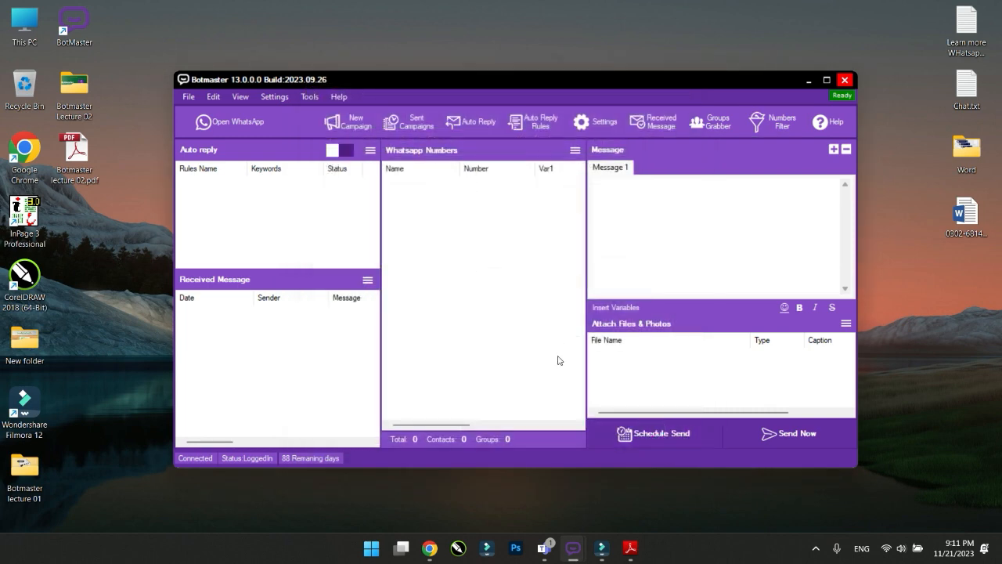
Bring up the lecture slides, advance to page 5 'Number Filter By Manual', and minimize them
click(630, 548)
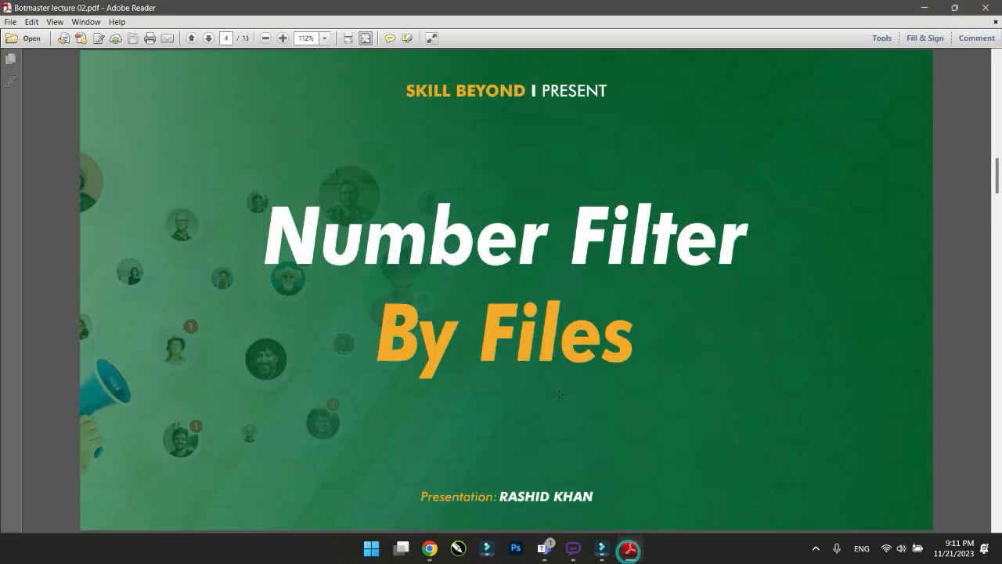
scroll(559, 394, down, 1)
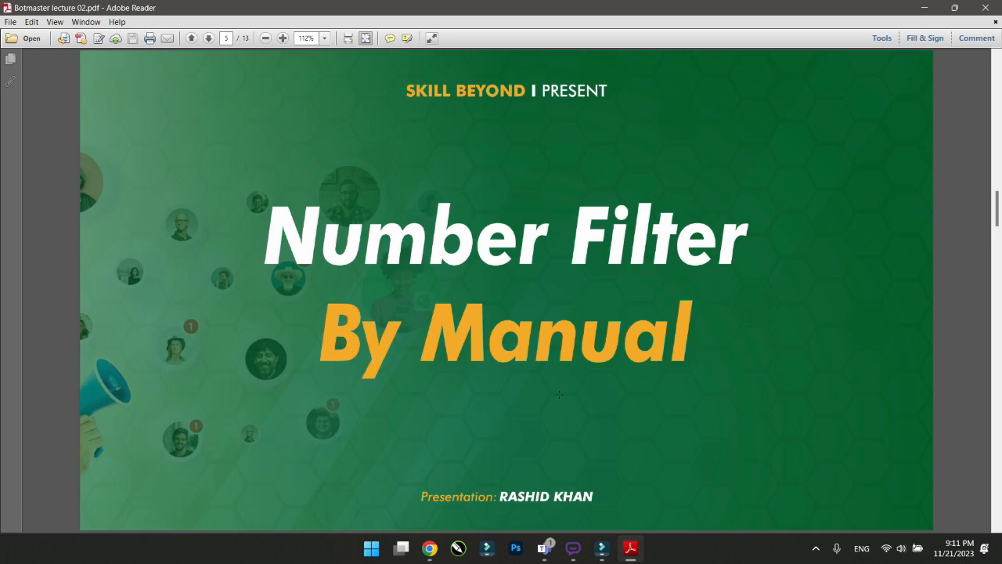
click(924, 7)
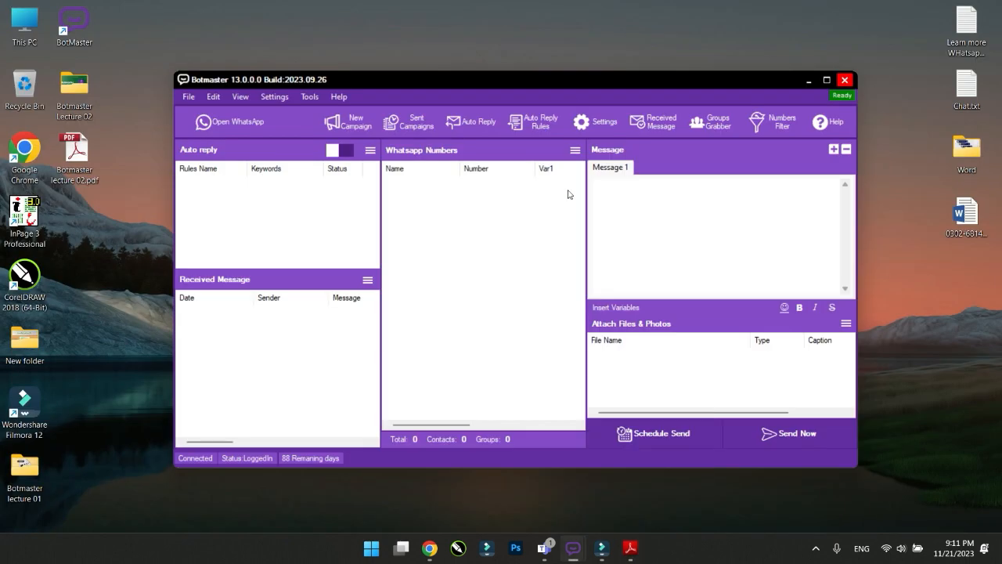
Open the WhatsApp Numbers Filter and switch to Manual contact entry
click(781, 125)
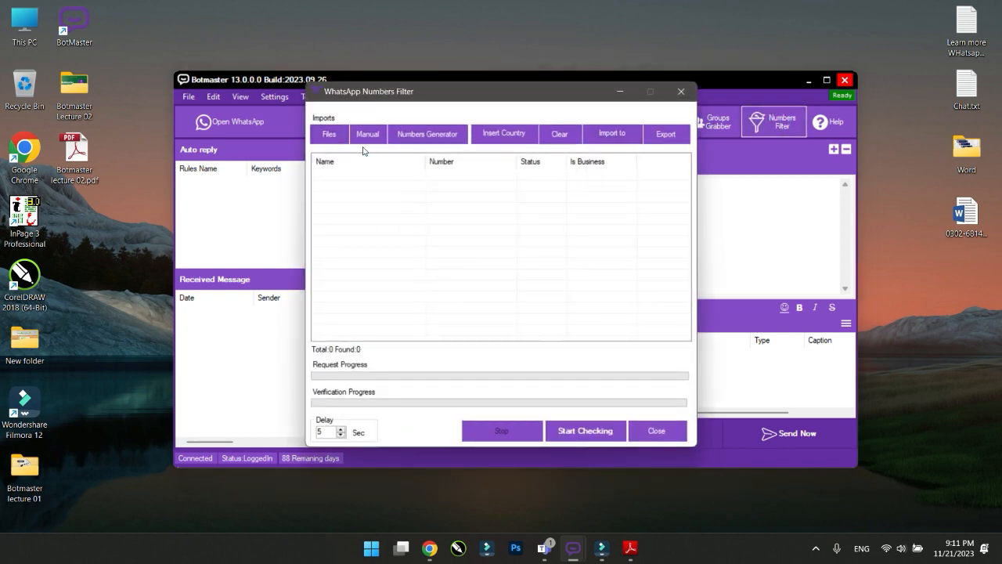
click(329, 141)
click(365, 136)
click(363, 140)
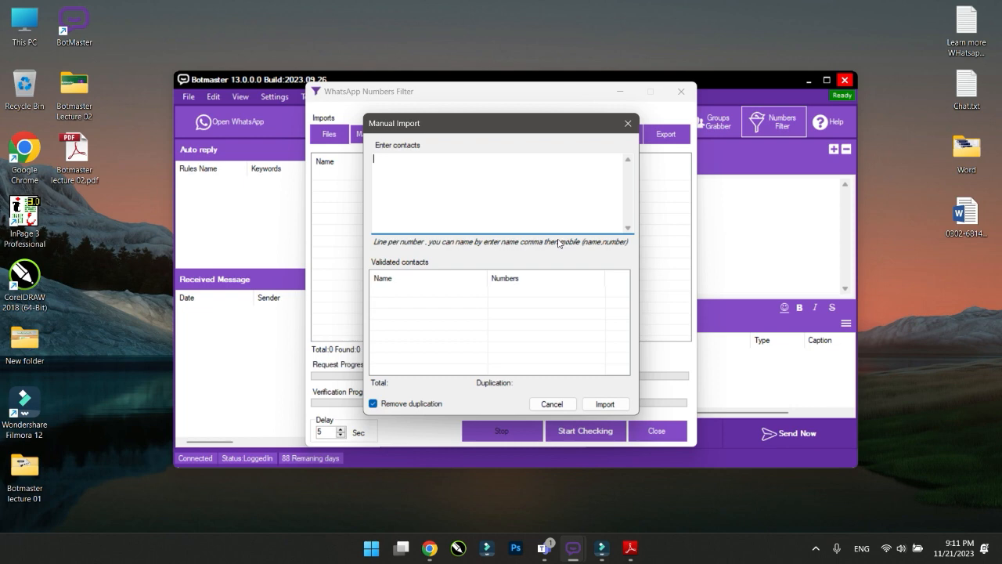
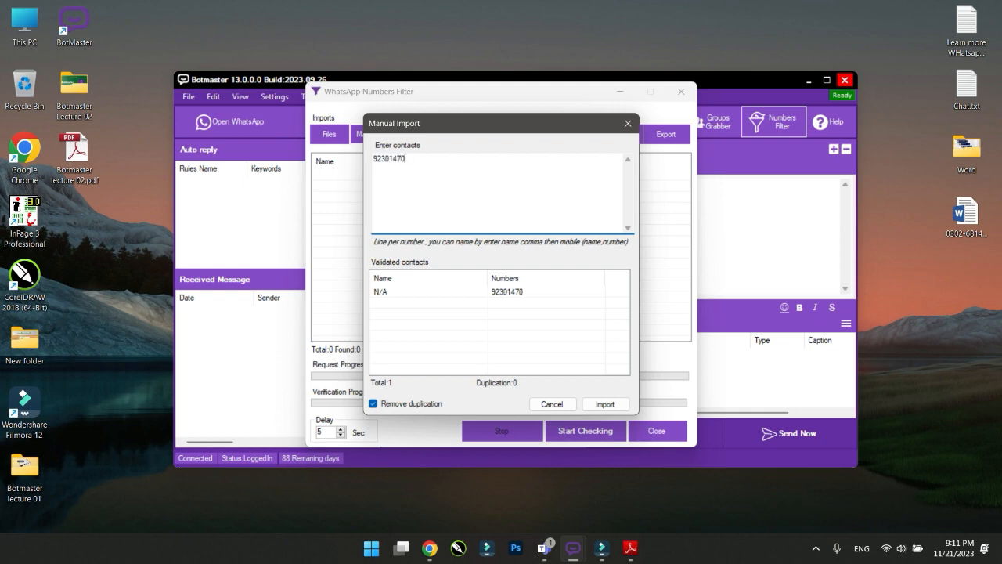
Enter three phone numbers, one per line, and import them into the filter
key(Return)
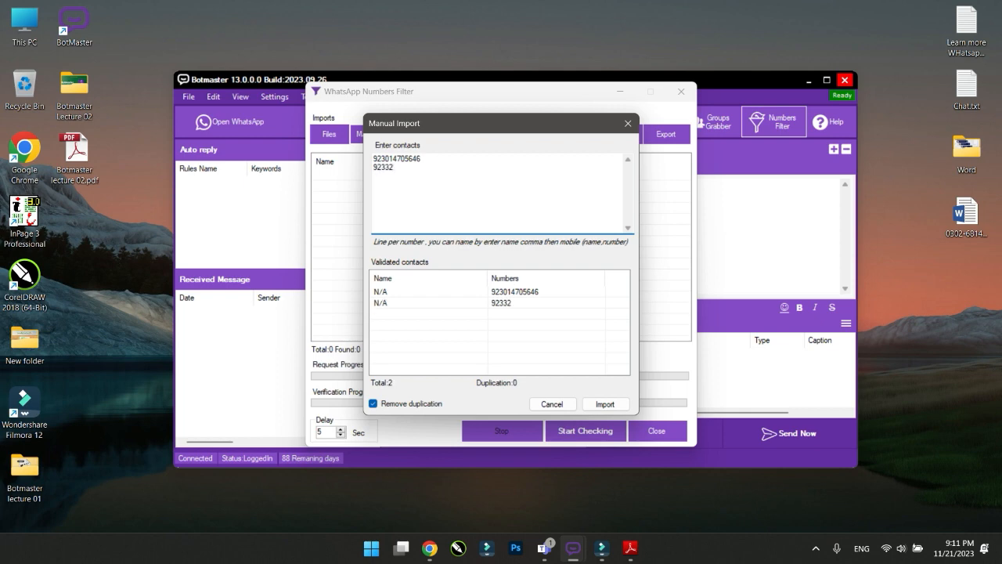
key(Return)
text(03)
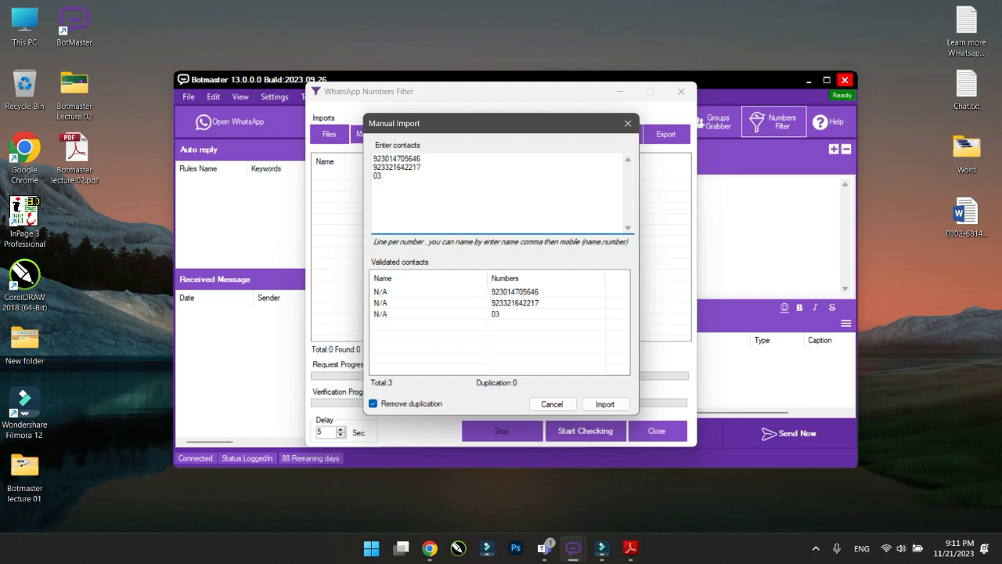
key(BackSpace)
key(BackSpace)
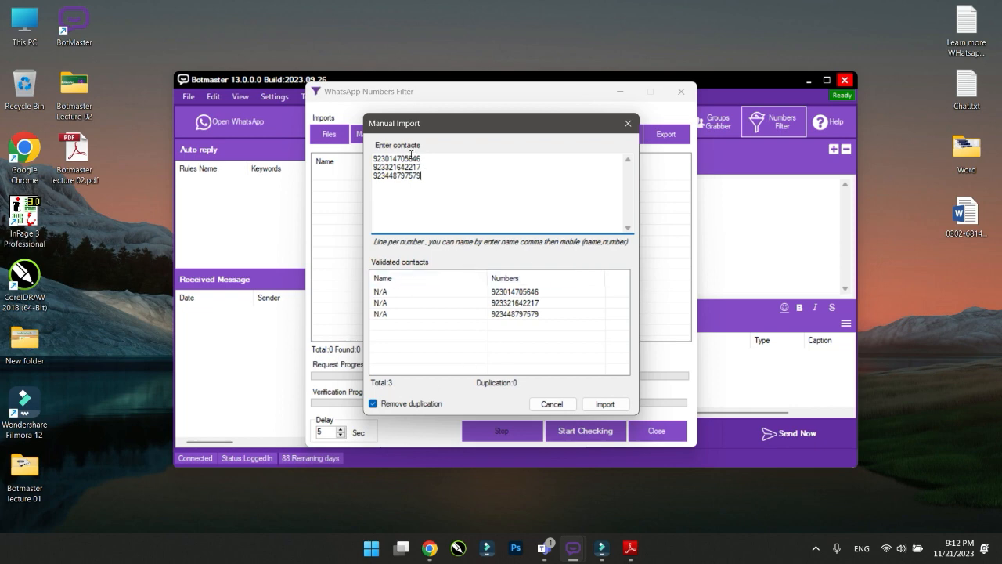
click(604, 402)
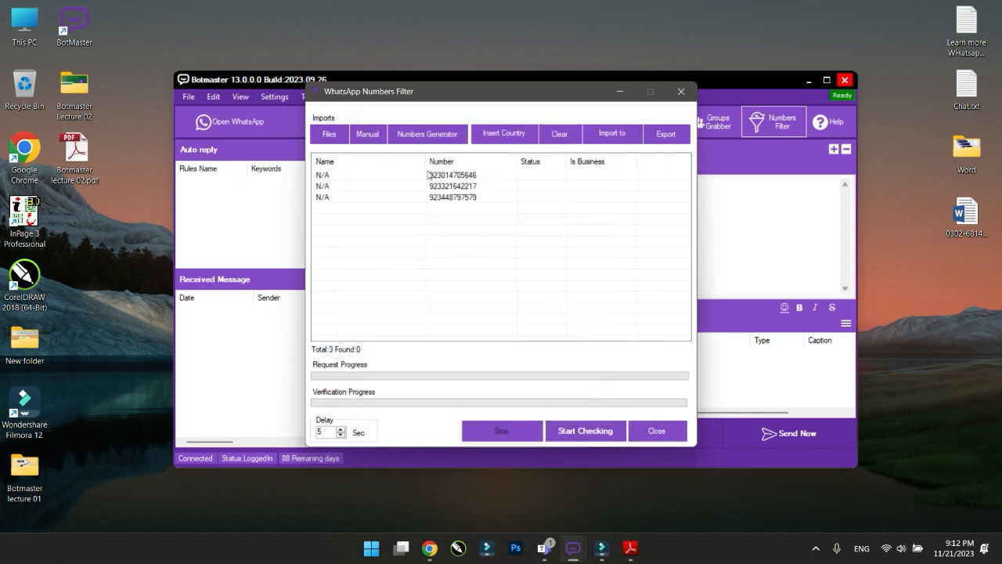
Check the three numbers on WhatsApp (all found, one Business), then close the filter
click(567, 430)
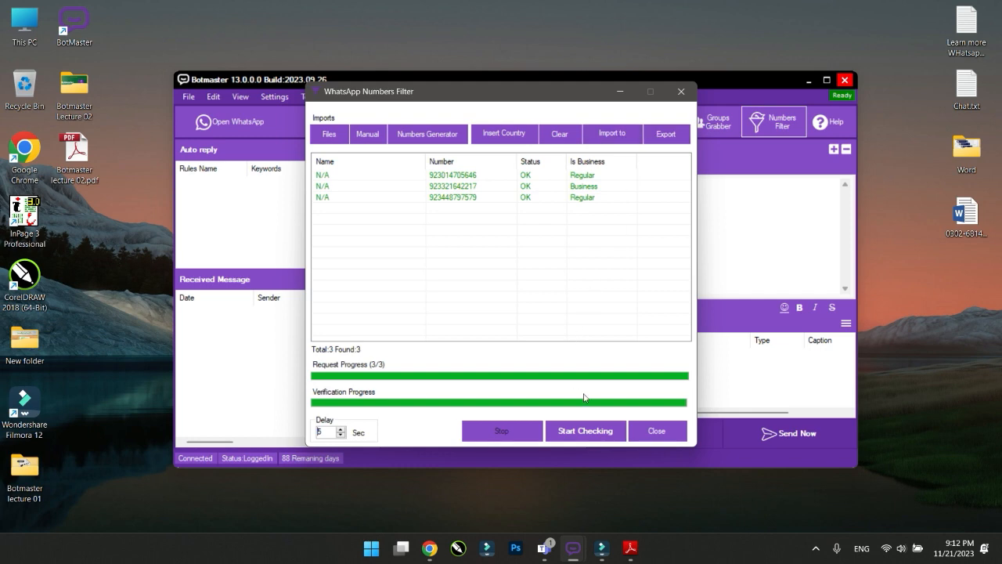
click(656, 431)
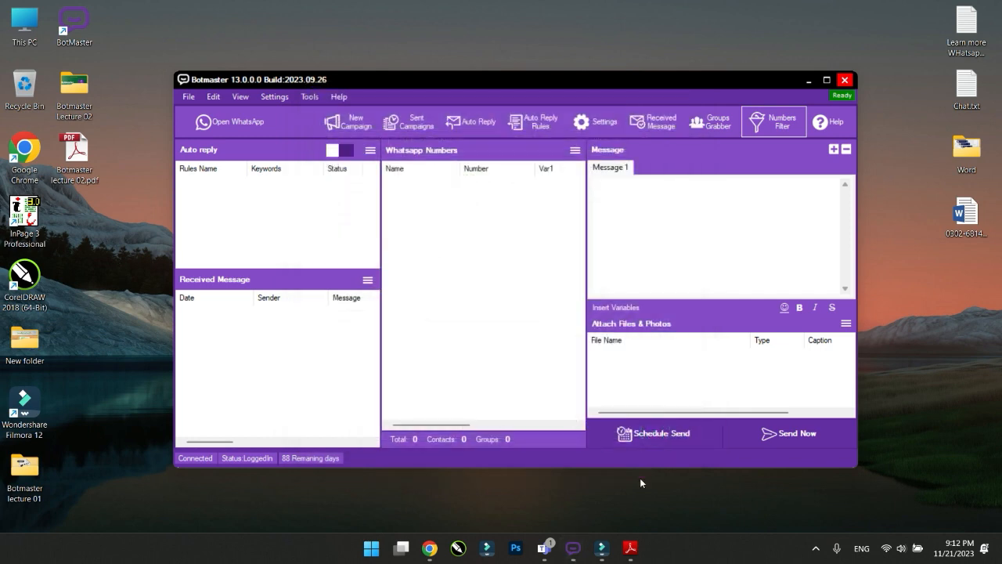
Advance the lecture slides to page 6, 'Numbers Generator', then minimize Adobe Reader
click(629, 548)
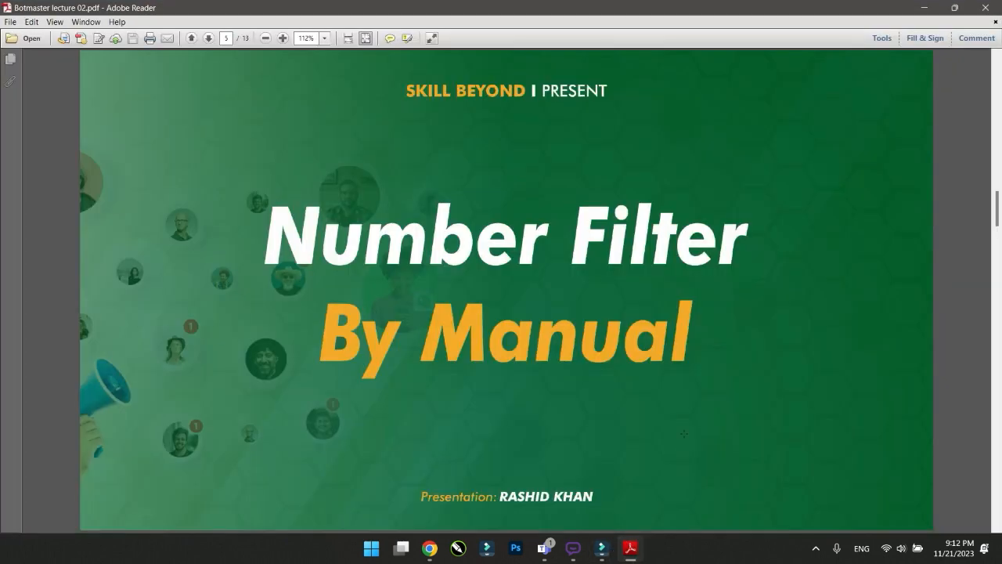
scroll(683, 432, down, 1)
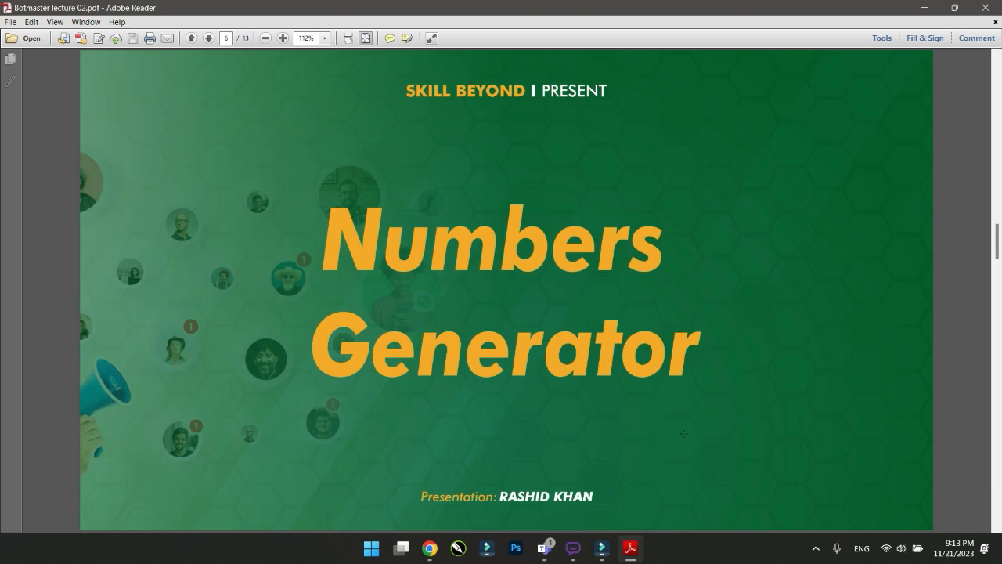
click(923, 7)
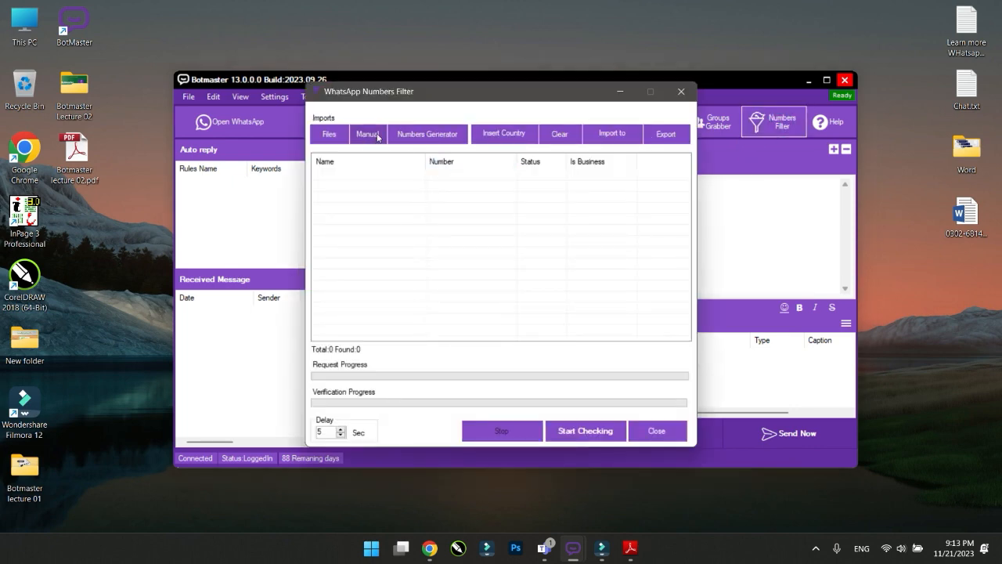
Open the Numbers Generator and enter the starting phone number
click(423, 139)
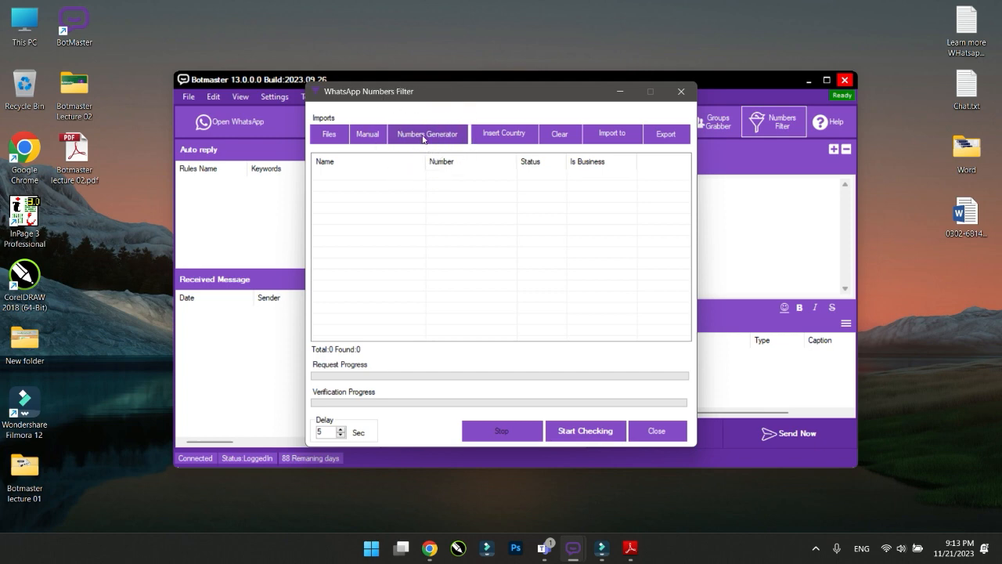
click(423, 139)
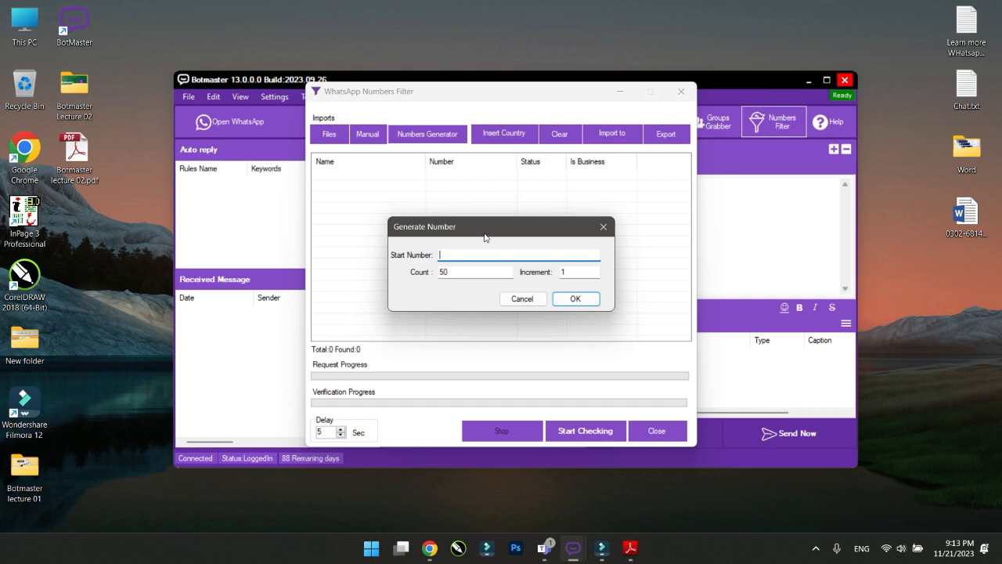
text(9)
key(BackSpace)
Set the generator's Count to 100 and Increment to 2
double_click(472, 272)
text(10)
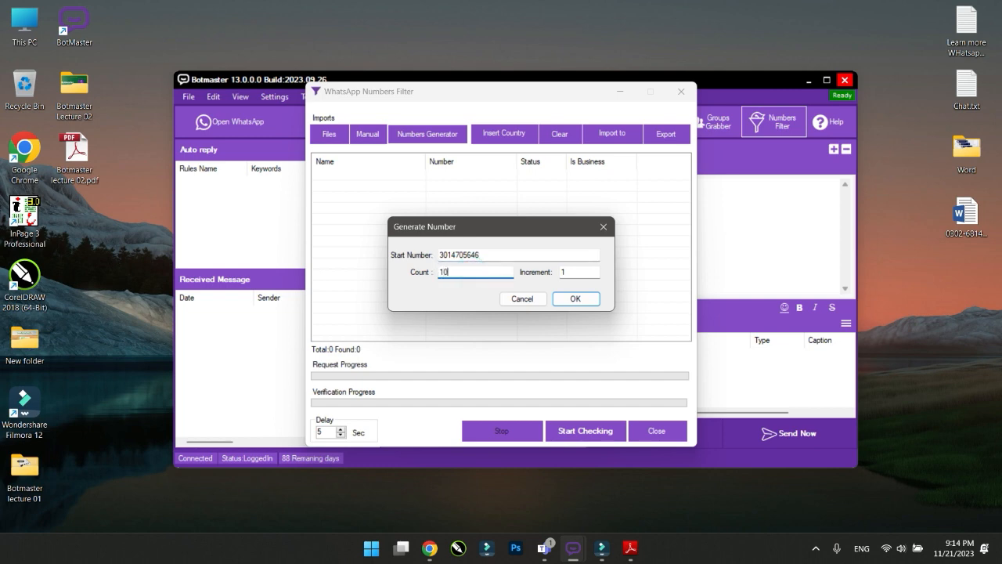
text(00)
key(BackSpace)
key(BackSpace)
key(BackSpace)
key(BackSpace)
text(99999)
key(ctrl)
key(Tab)
drag(442, 272, 470, 271)
double_click(461, 270)
text(100)
click(567, 271)
text(1)
text(2)
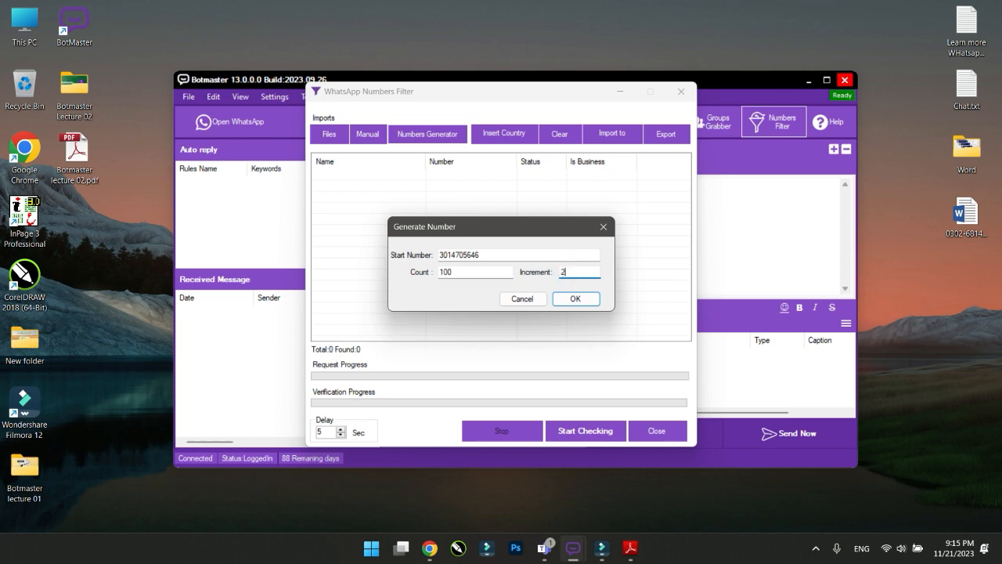
Confirm the generator to fill the filter list with 101 numbers
click(573, 300)
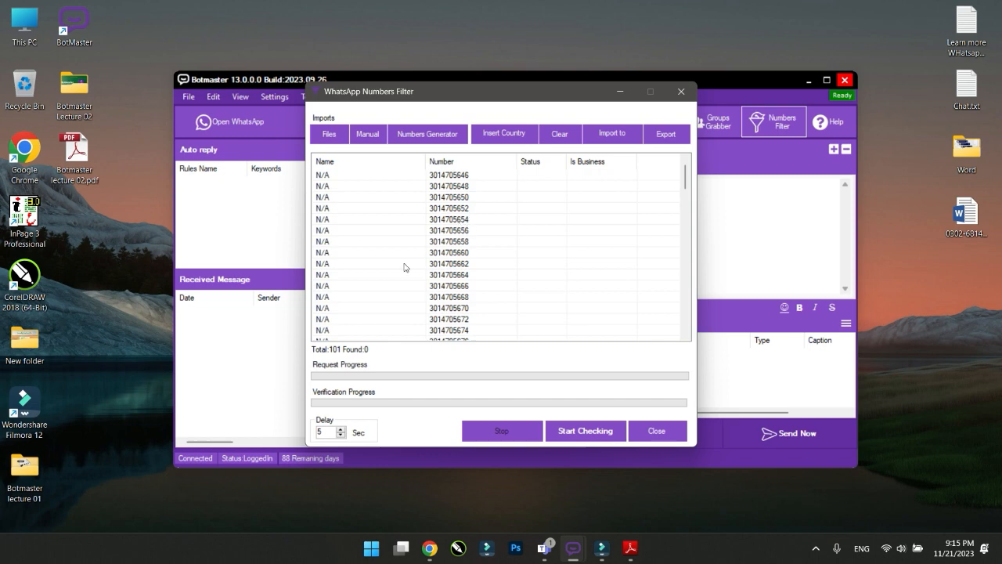
Advance the slides to page 7, 'Add Country Code', then minimize Adobe Reader
click(630, 548)
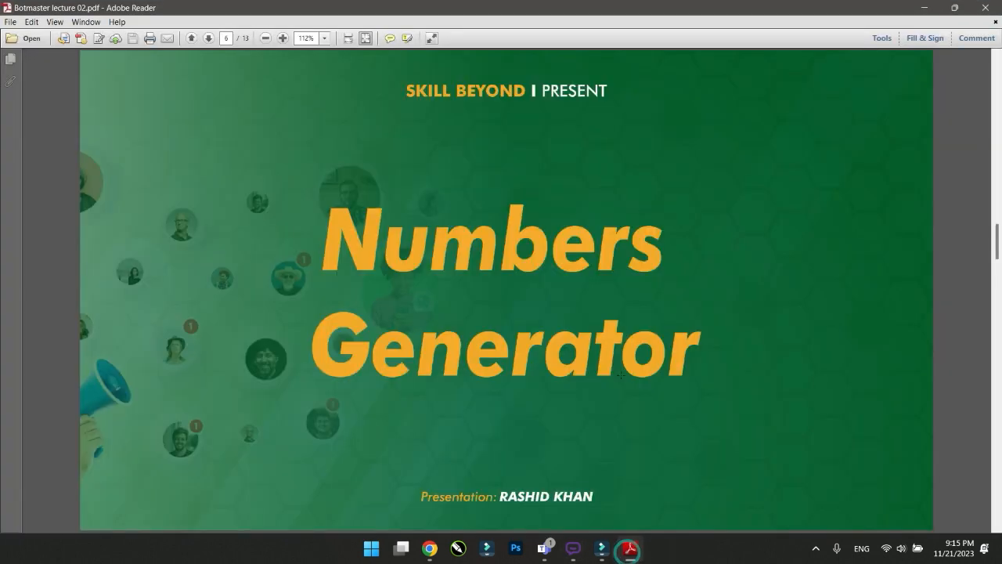
scroll(620, 375, down, 1)
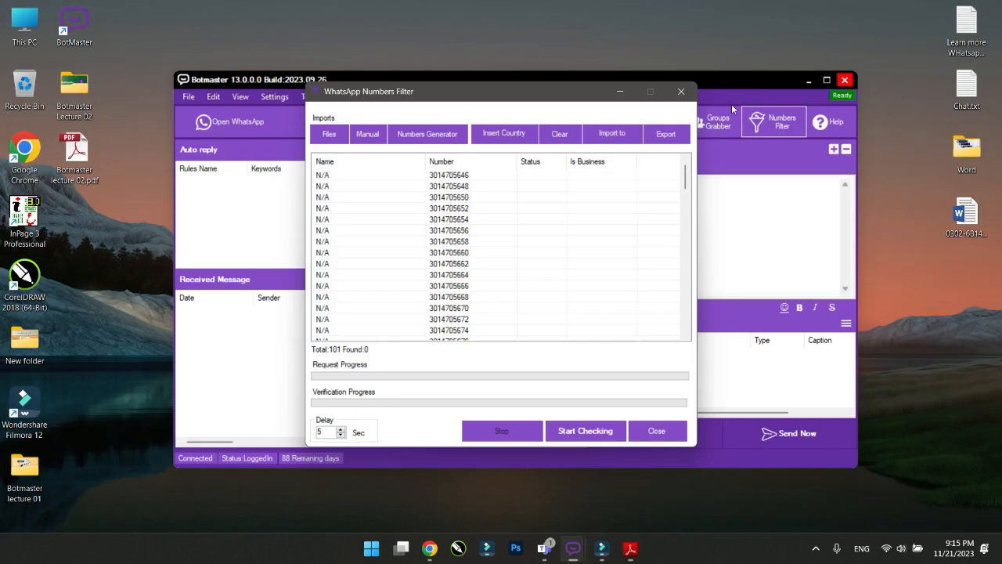
click(923, 7)
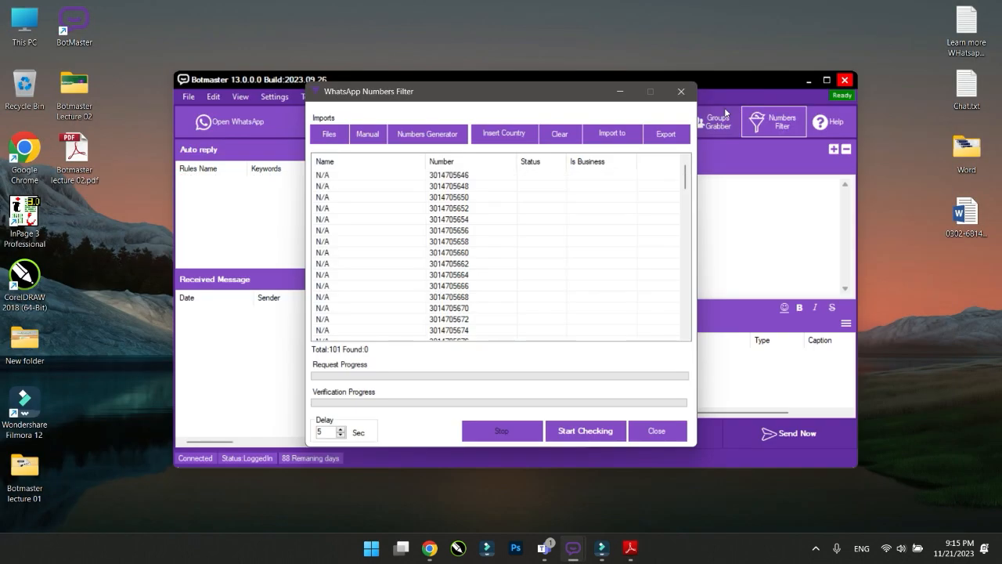
Use Insert Country to prefix all 101 listed numbers with 92
click(508, 131)
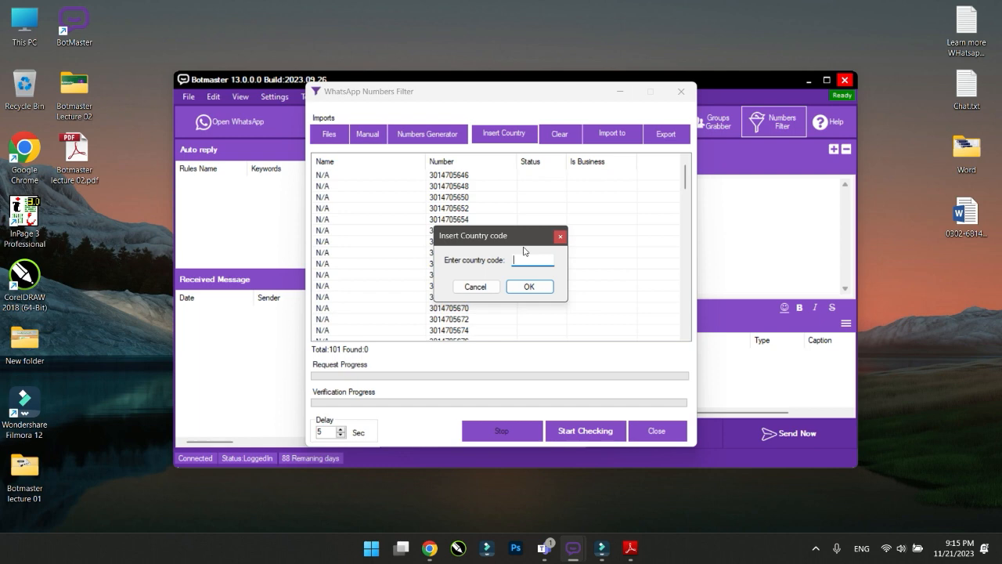
text(92)
click(532, 287)
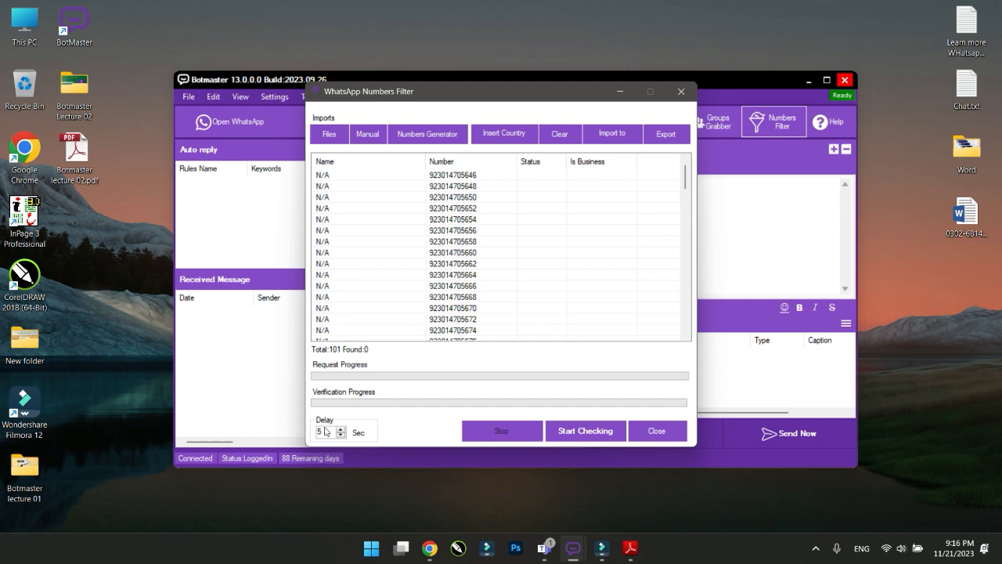
Start checking the numbers on WhatsApp, then stop the running check
click(572, 436)
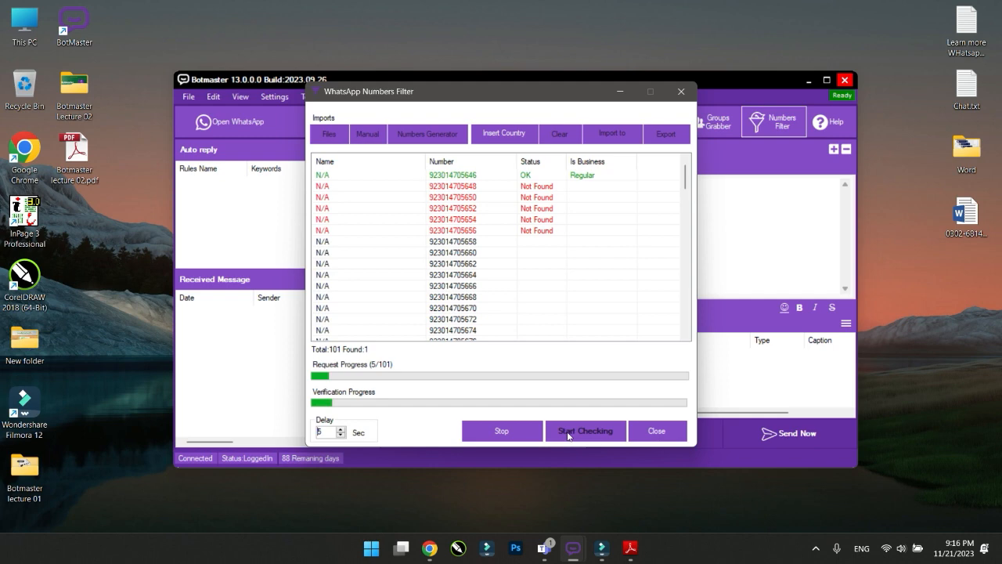
click(493, 424)
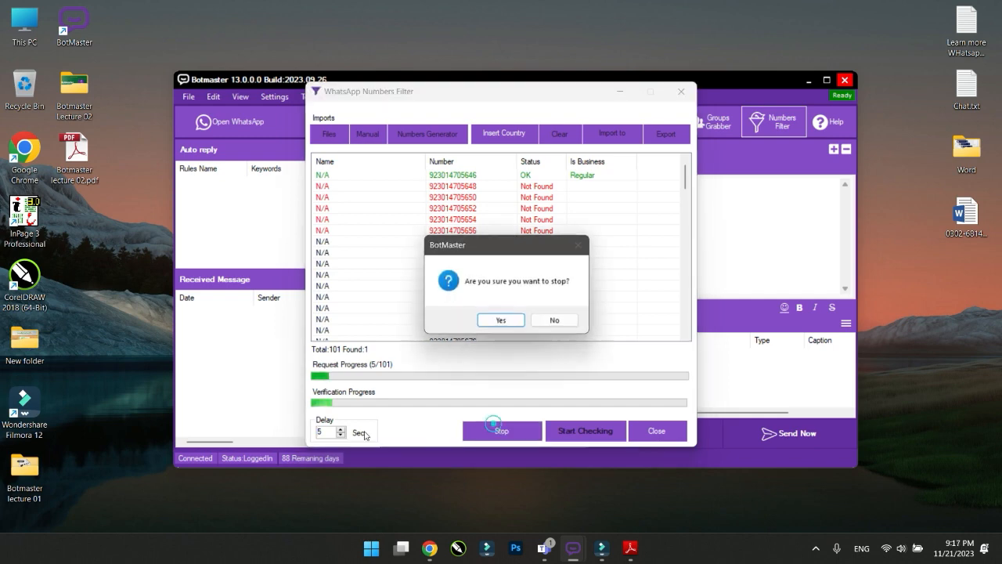
click(505, 320)
Lower the check delay from 5 to 2 seconds and restart checking
double_click(325, 430)
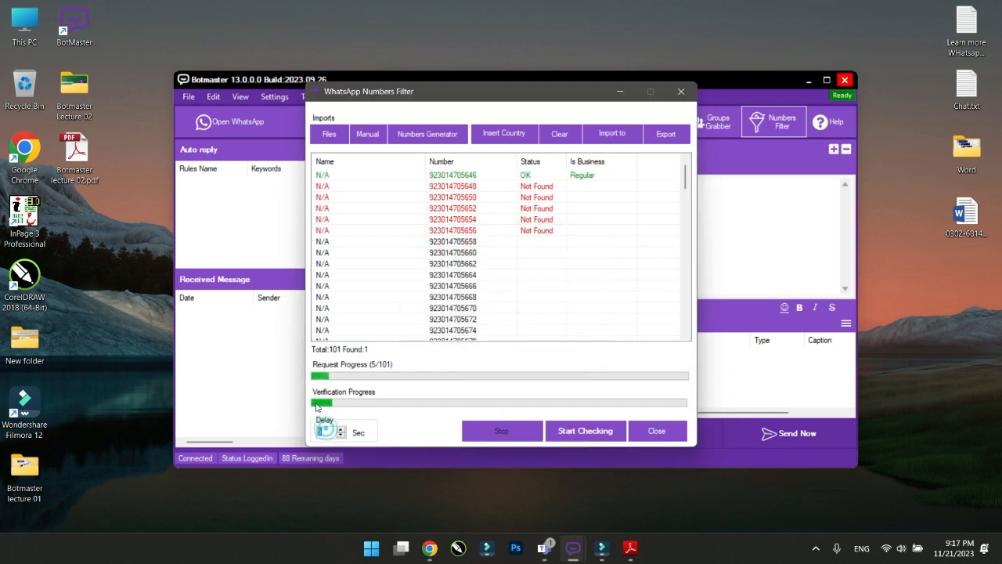
text(2)
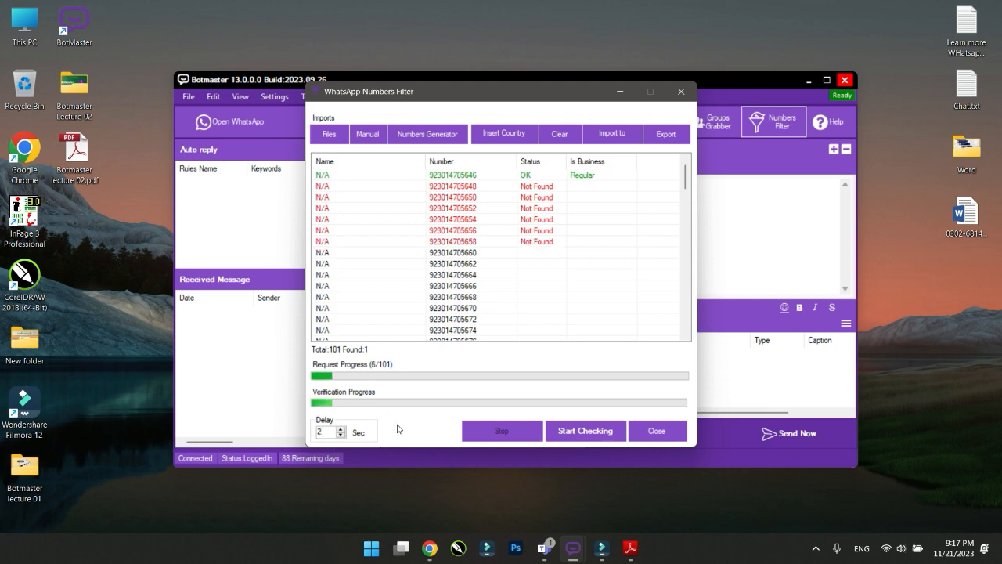
click(406, 423)
click(583, 430)
click(583, 431)
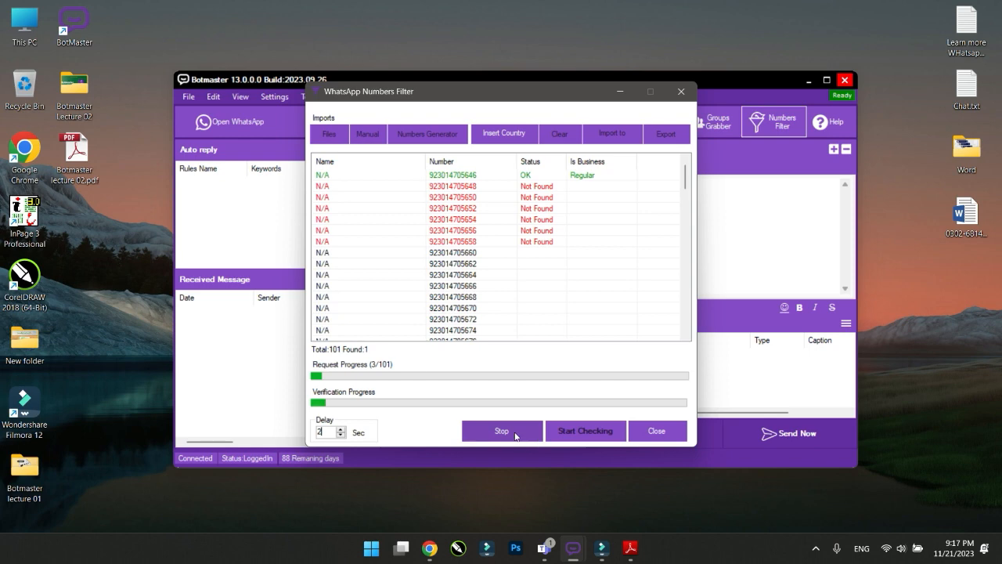
Reopen the Numbers Generator with the starting phone number and a count of 100
click(649, 431)
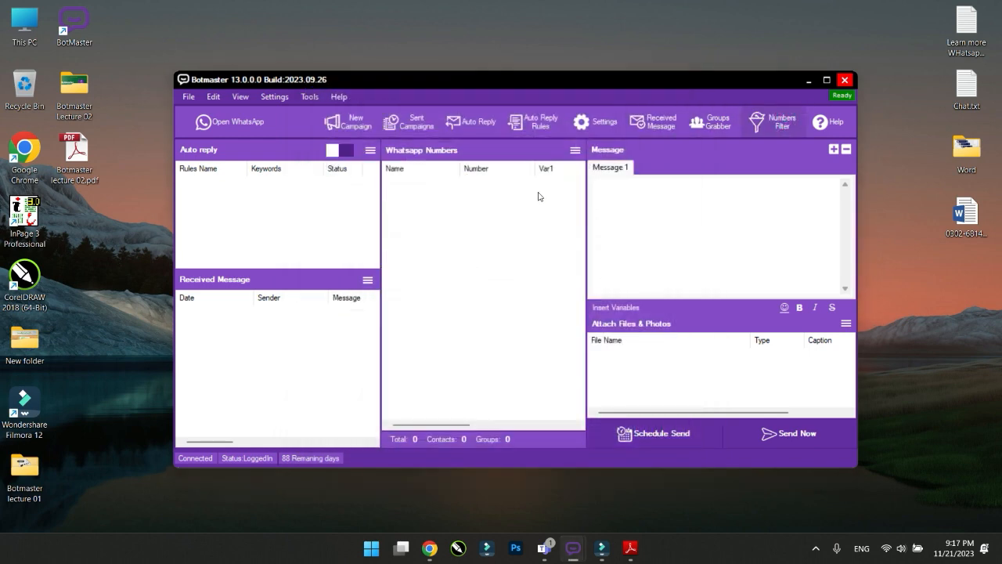
click(448, 140)
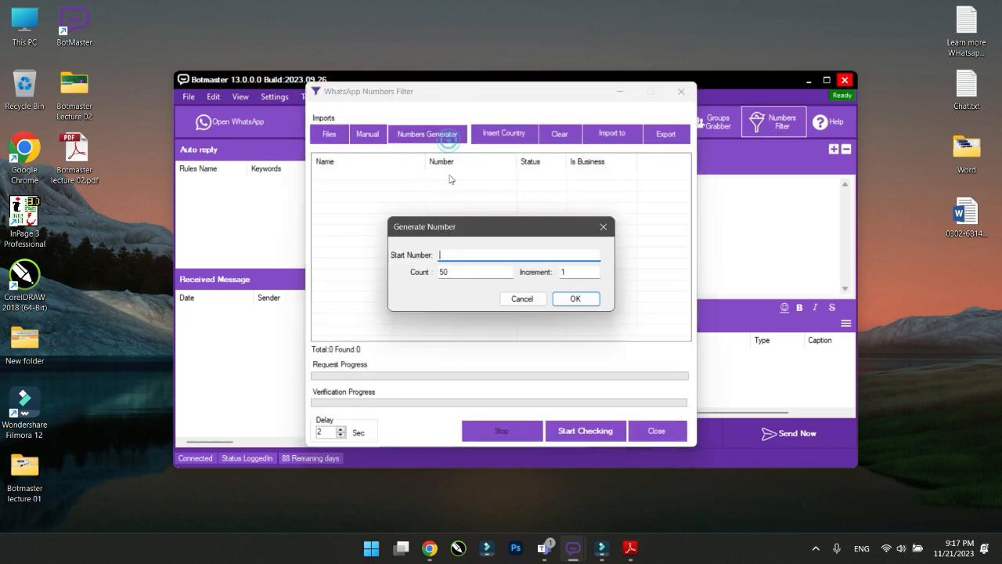
click(444, 274)
key(BackSpace)
key(BackSpace)
text(100)
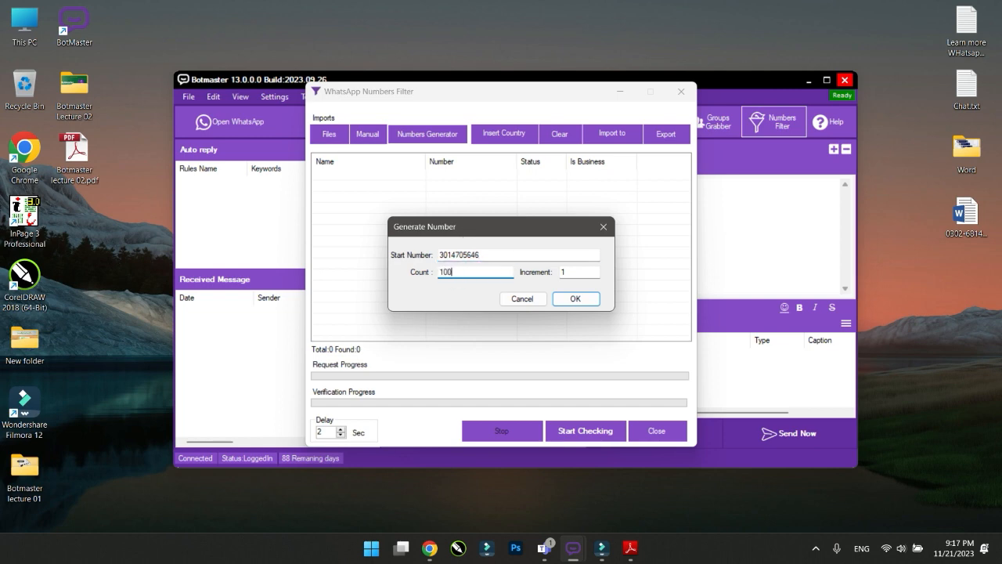
Set the increment to 3 and generate the 101 numbers
double_click(557, 271)
text(2)
double_click(562, 271)
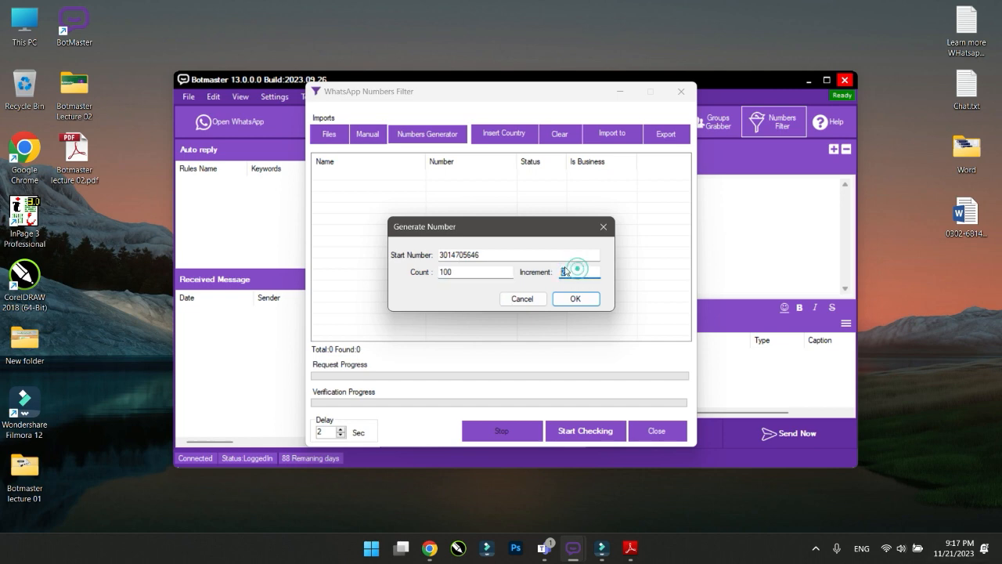
text(3)
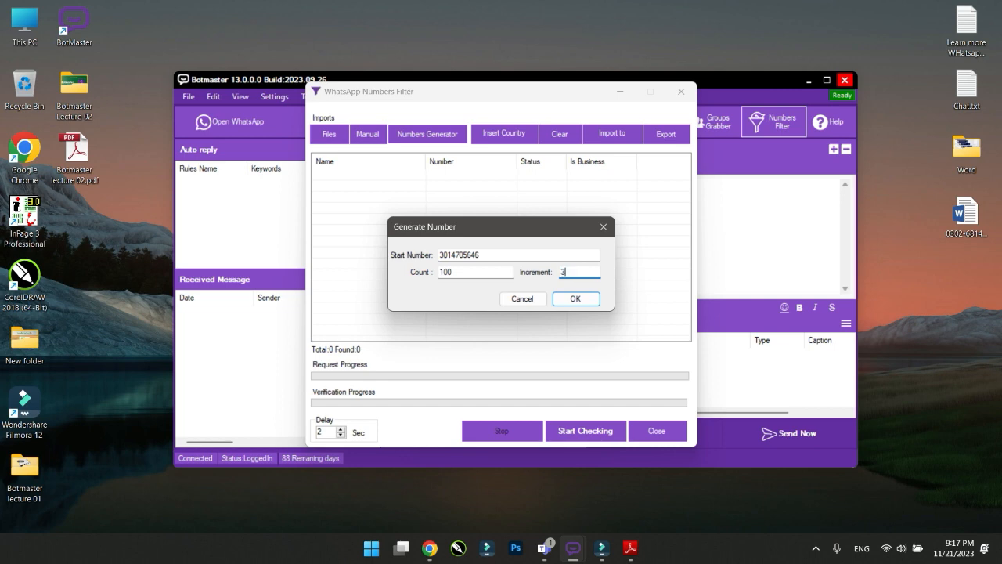
click(569, 302)
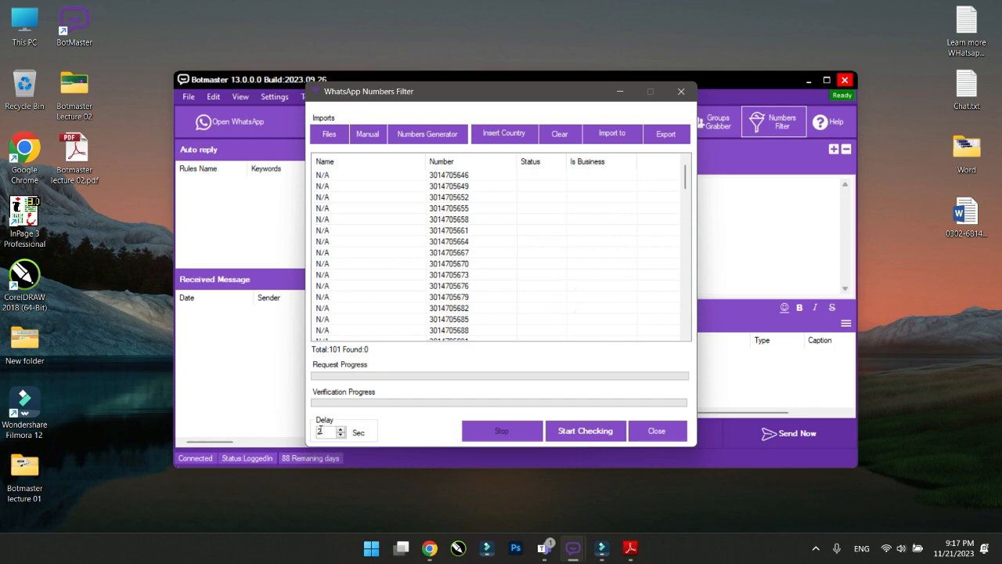
Start checking the unprefixed numbers, then stop the check
click(569, 435)
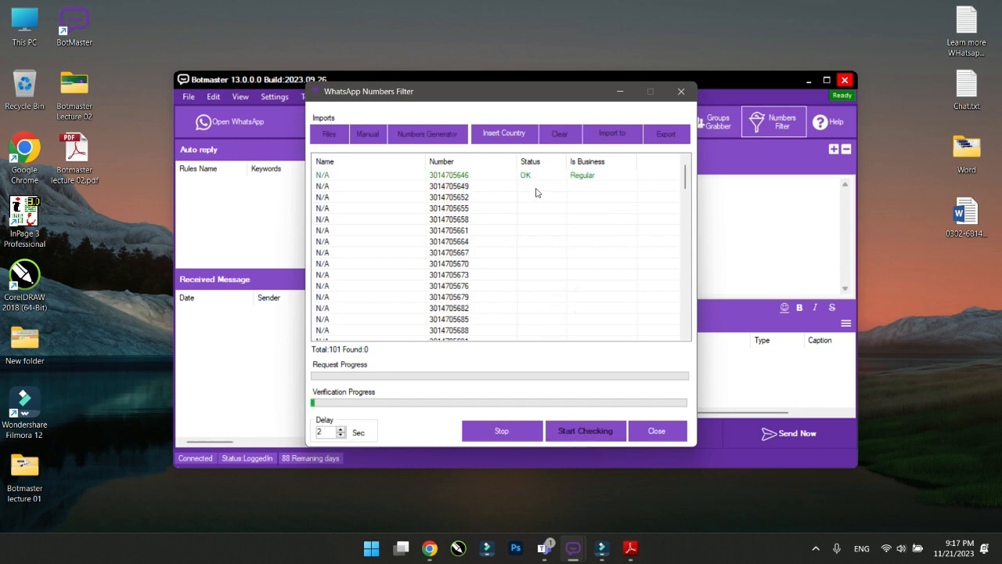
click(496, 423)
click(501, 319)
Prefix every generated number with country code 92
click(505, 133)
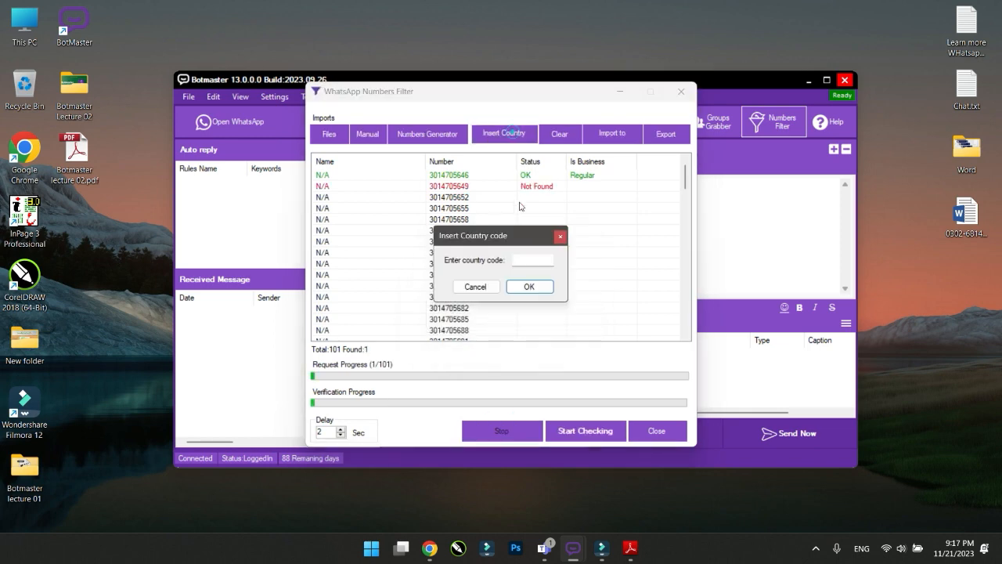
click(525, 259)
text(92)
click(529, 285)
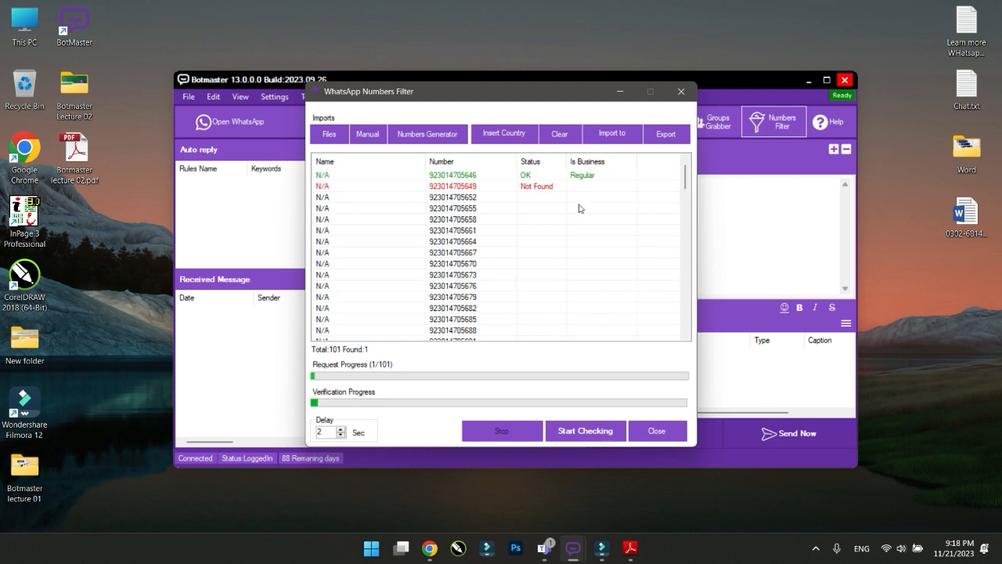
Check the prefixed numbers on WhatsApp until 10 are found, then stop at 28/101
click(589, 435)
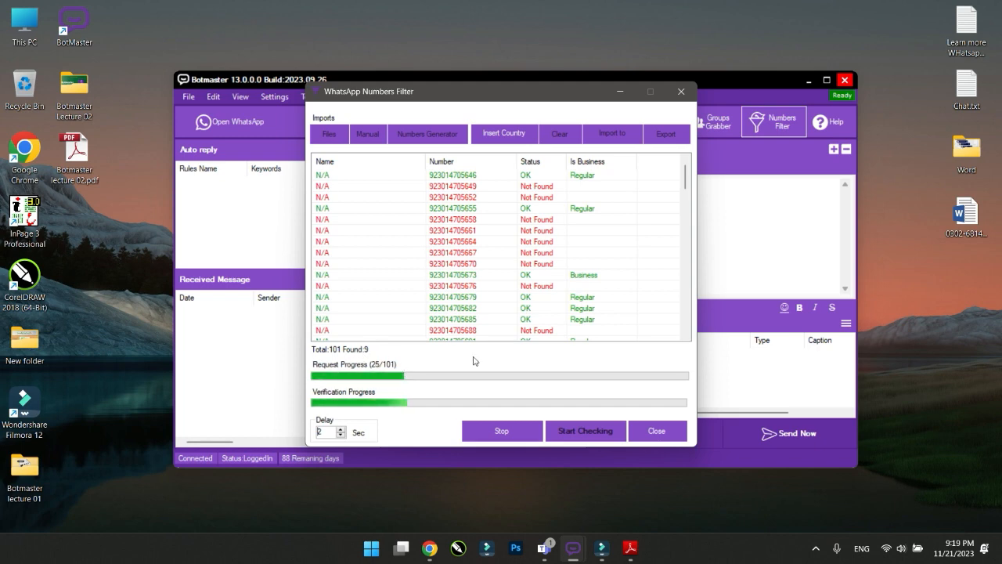
scroll(528, 325, down, 3)
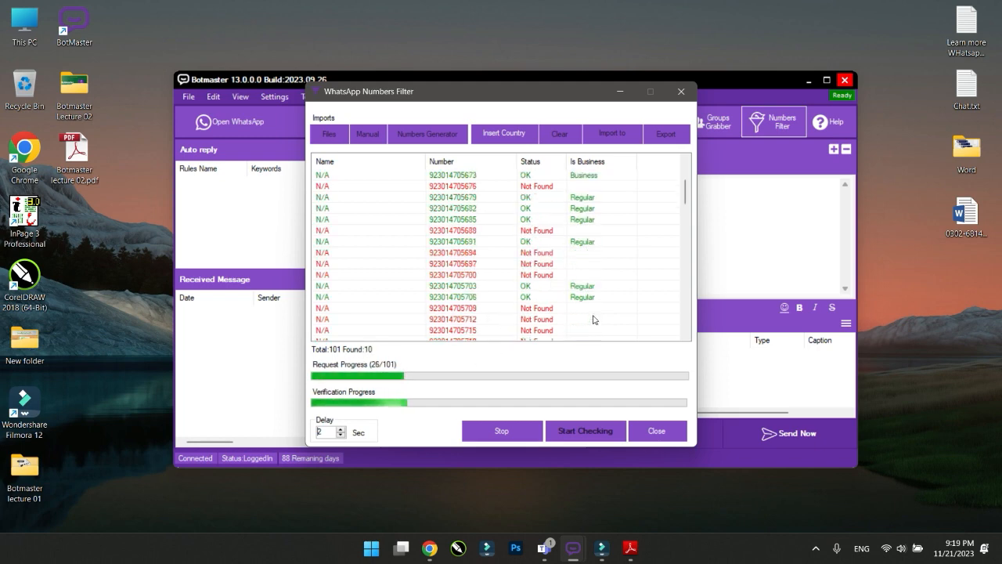
scroll(594, 318, down, 3)
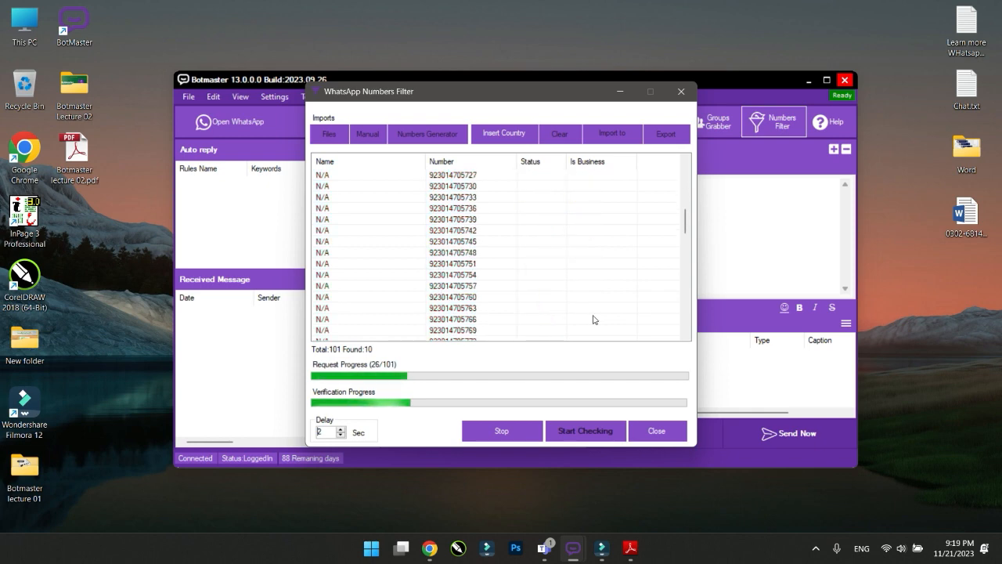
click(497, 430)
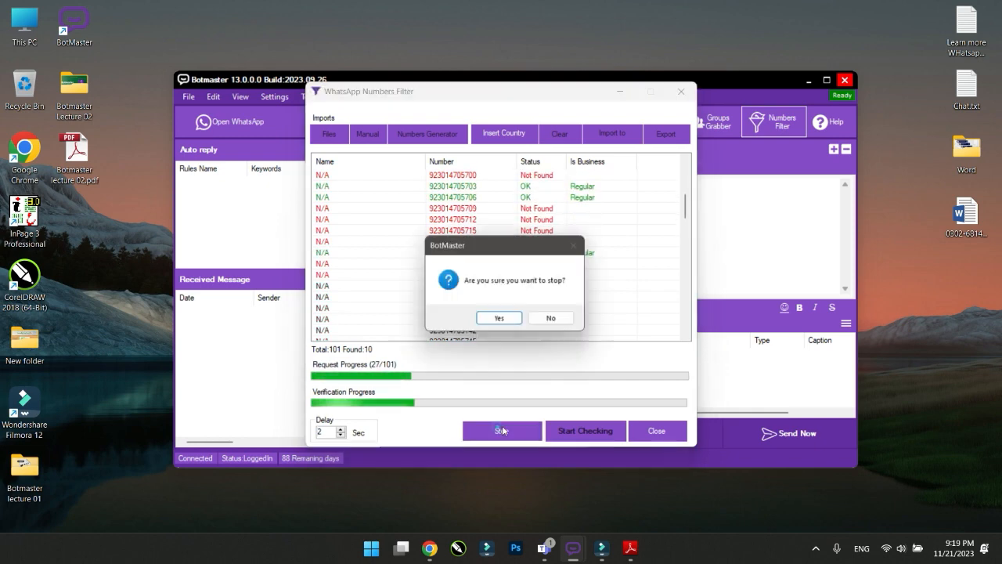
click(509, 318)
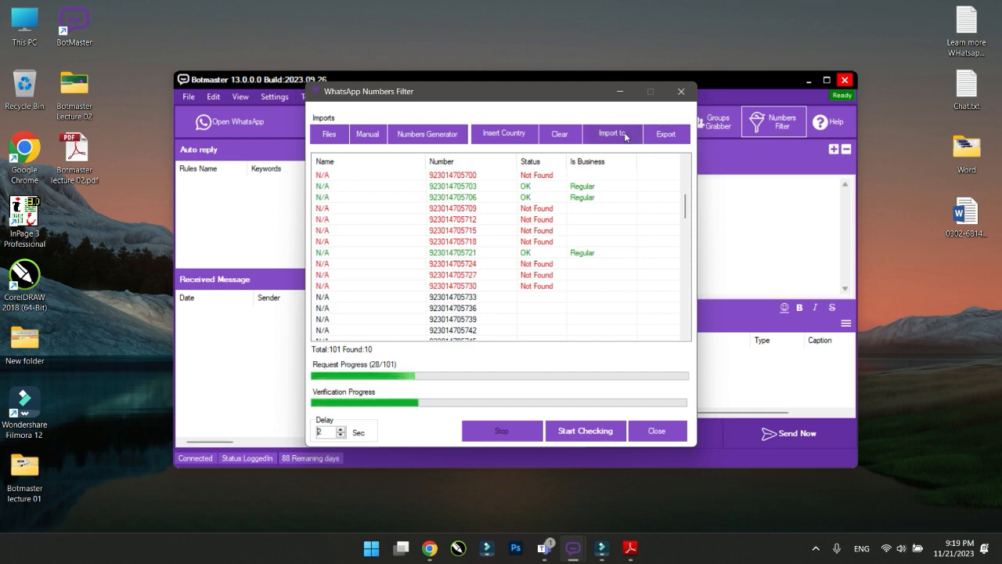
Export all checked numbers to the Desktop as the text file '10 no'
drag(503, 98, 696, 173)
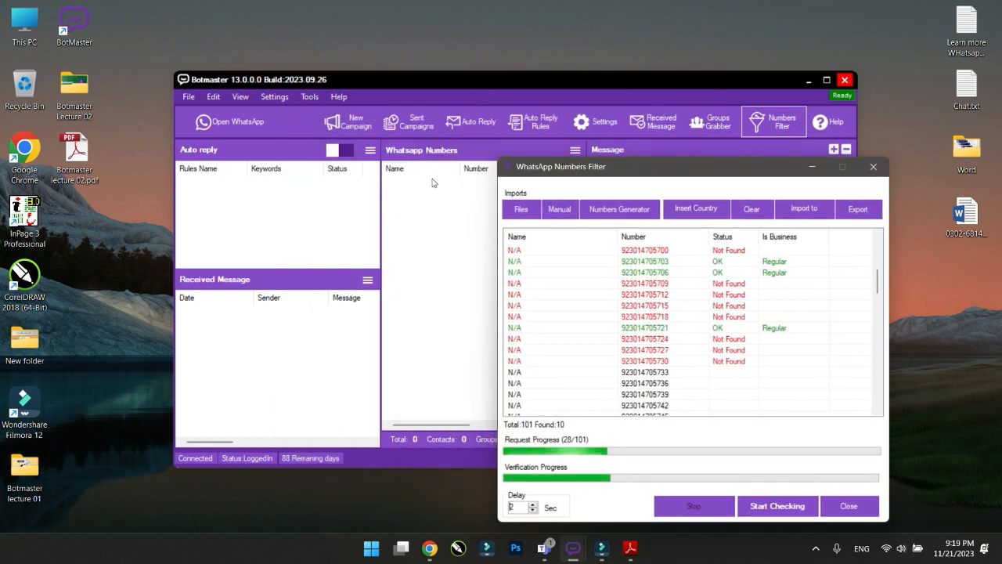
drag(673, 166, 400, 107)
click(588, 155)
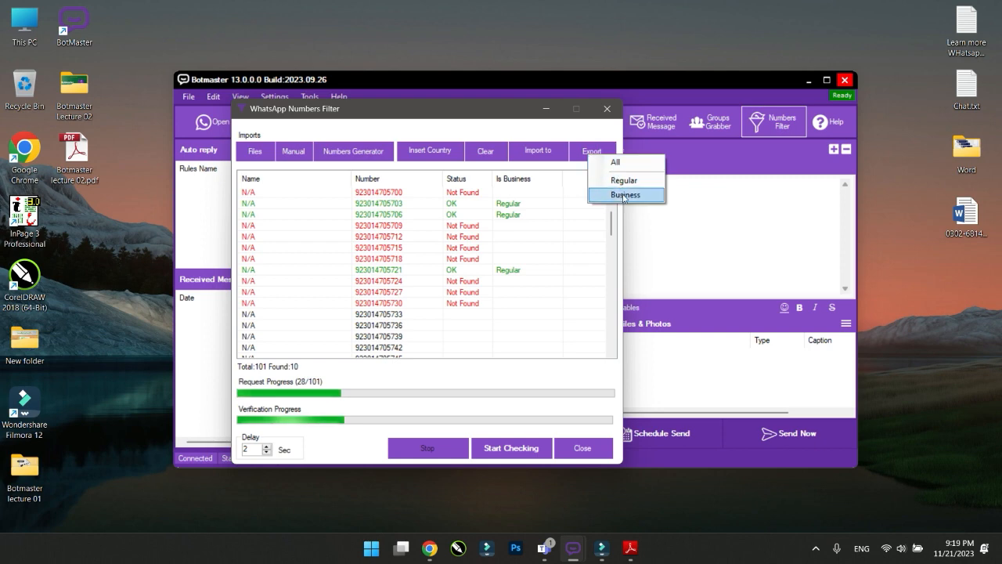
click(616, 162)
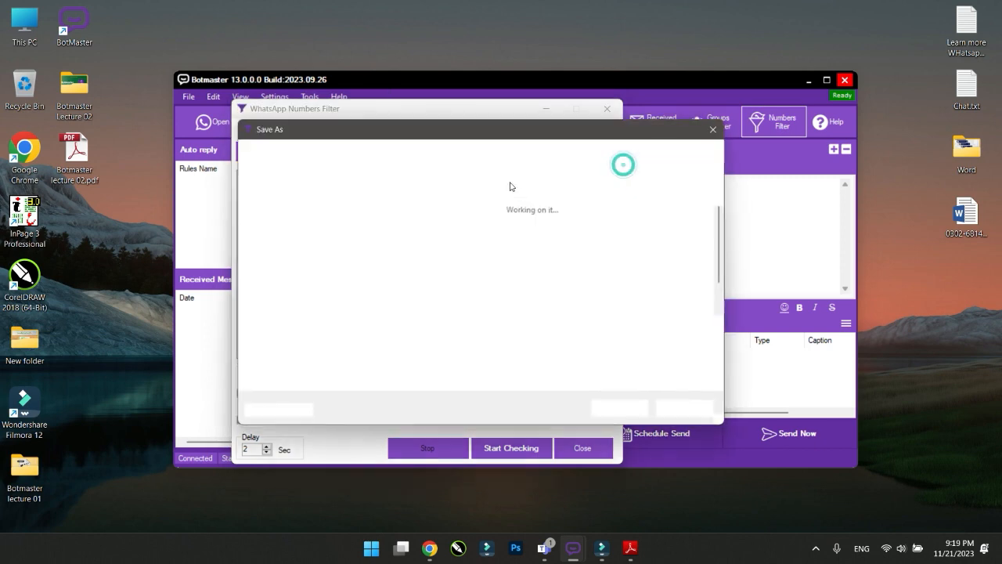
click(286, 294)
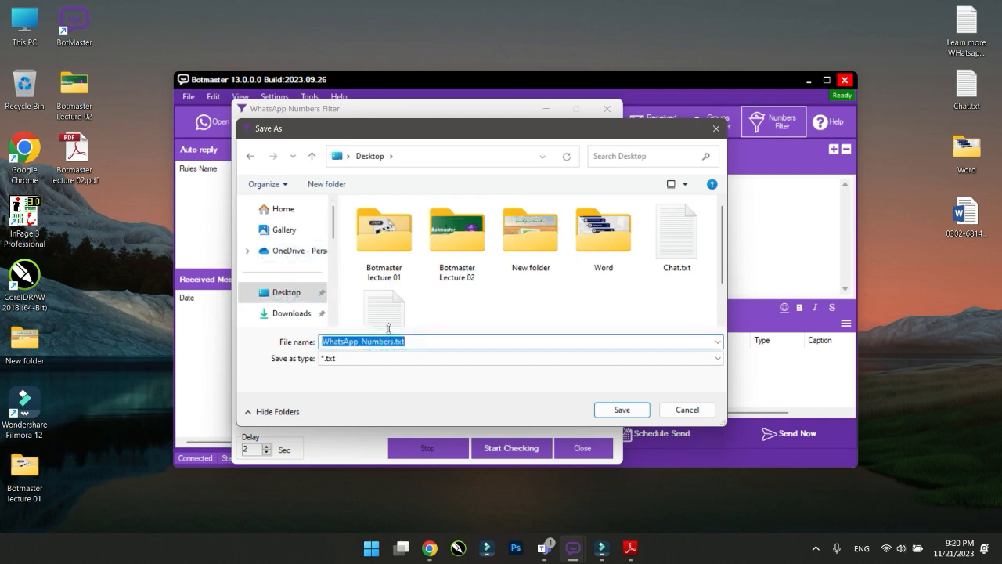
text(10 no)
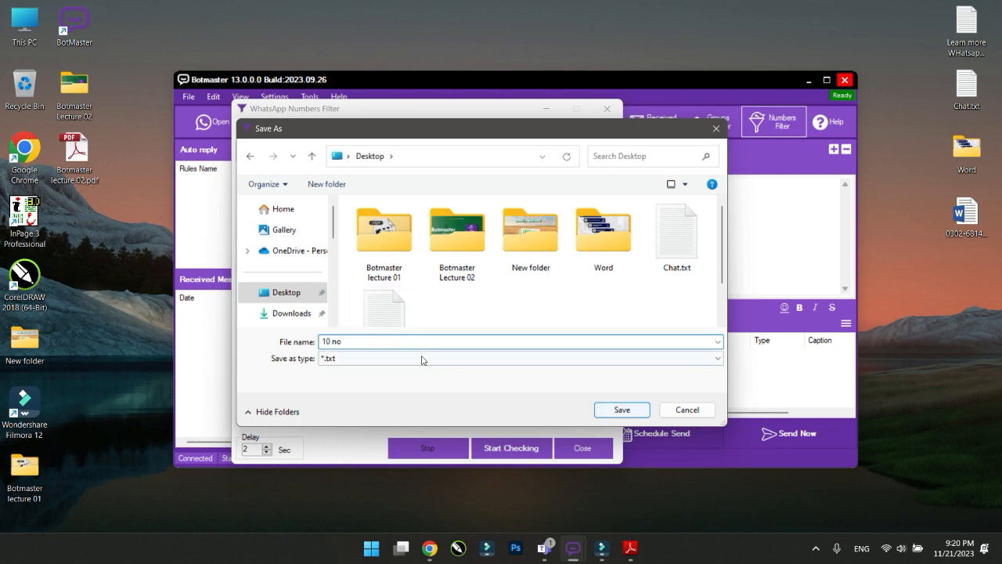
click(603, 410)
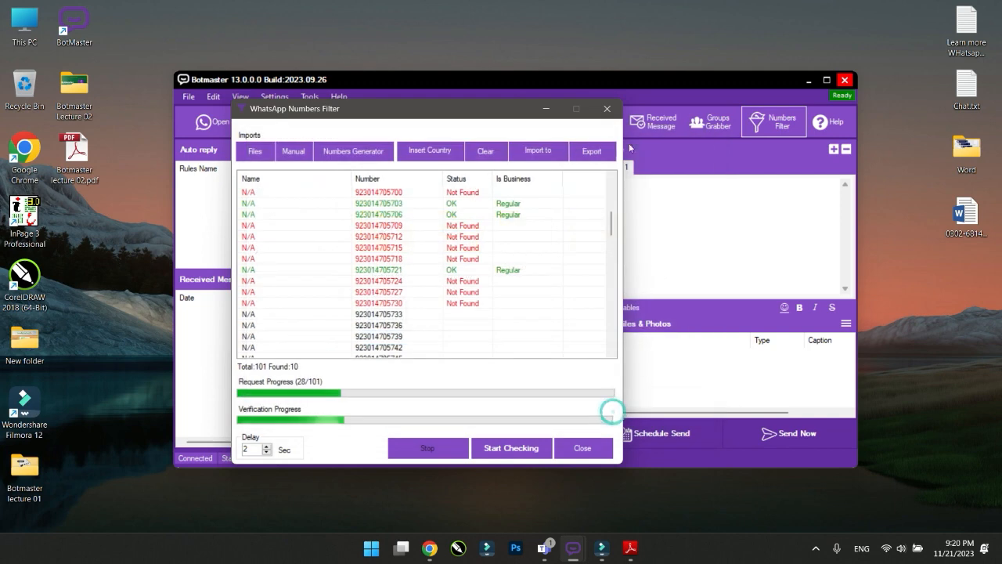
Close the filter window, minimize BotMaster, then open and close '10 no.txt' from the Desktop
click(576, 444)
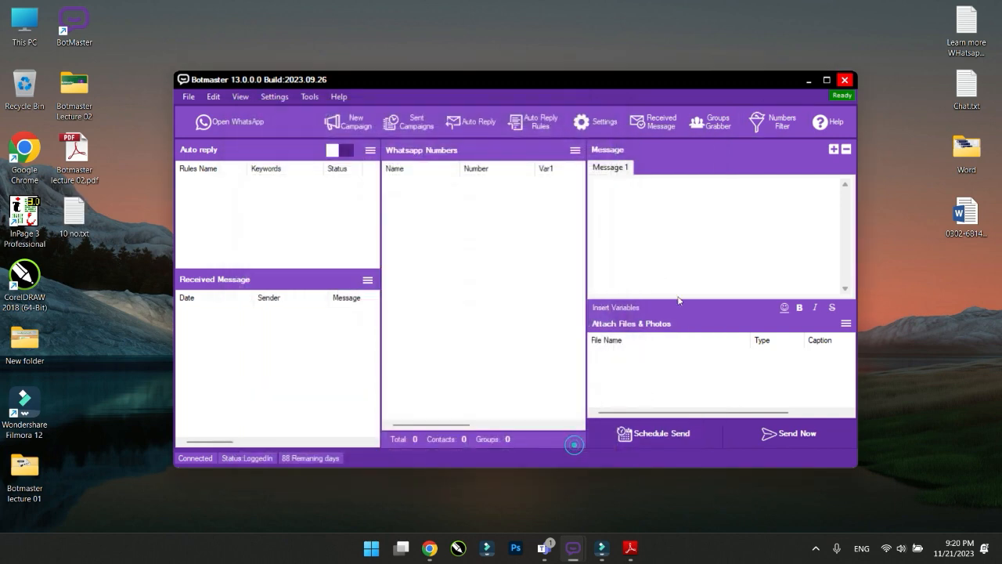
click(807, 82)
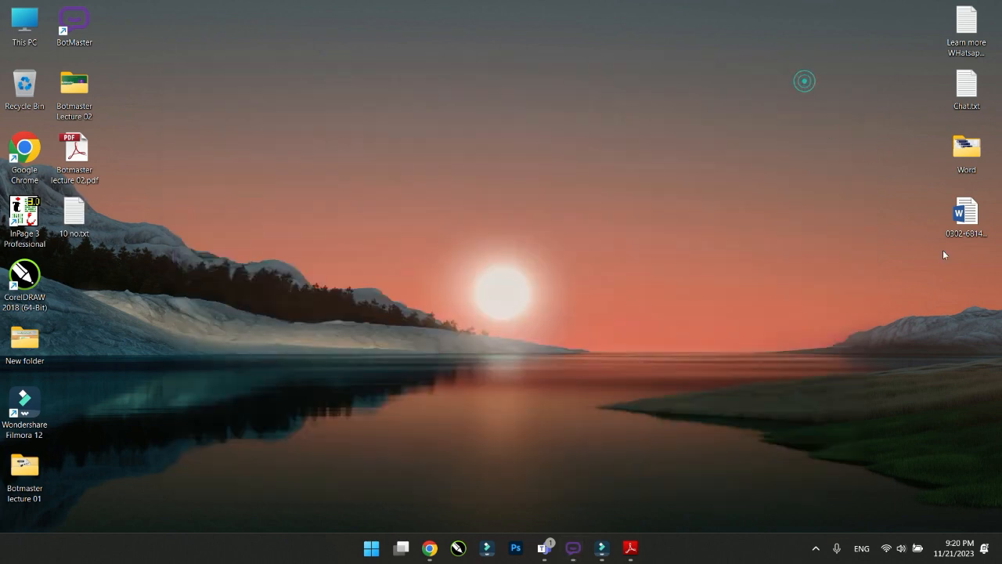
double_click(94, 210)
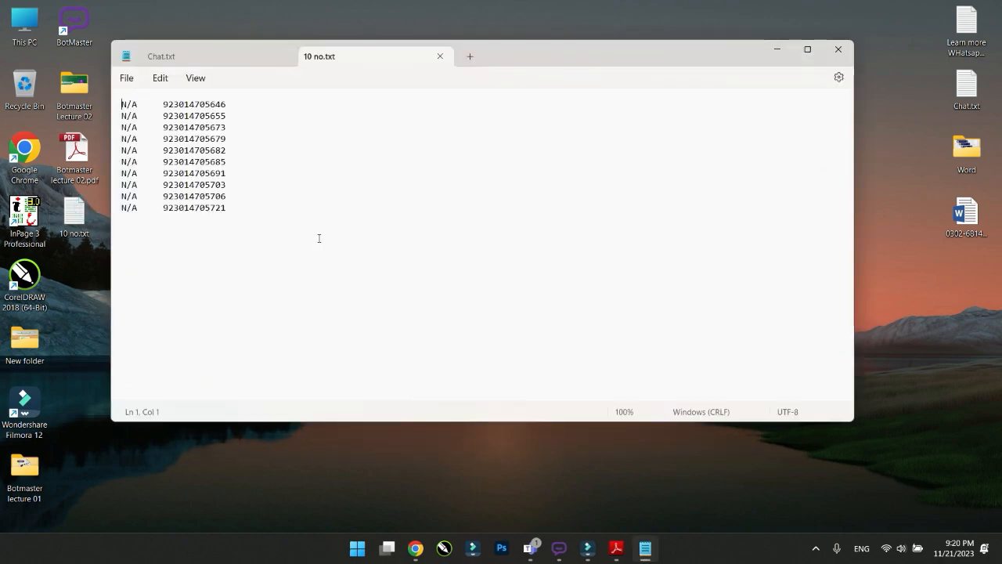
click(838, 49)
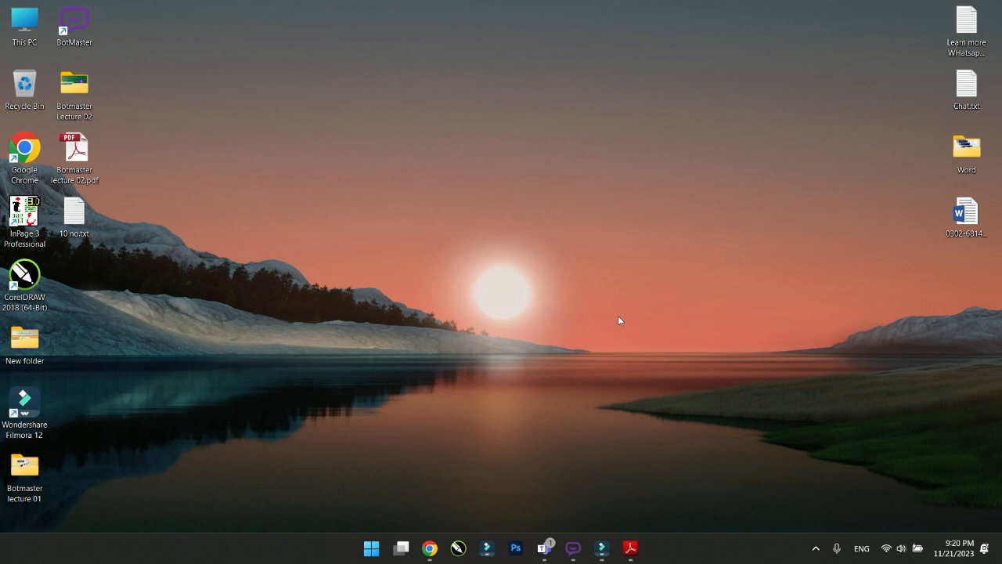
Scroll the slides to page 8, 'Generated Number Import & Export', then minimize Adobe Reader
click(631, 548)
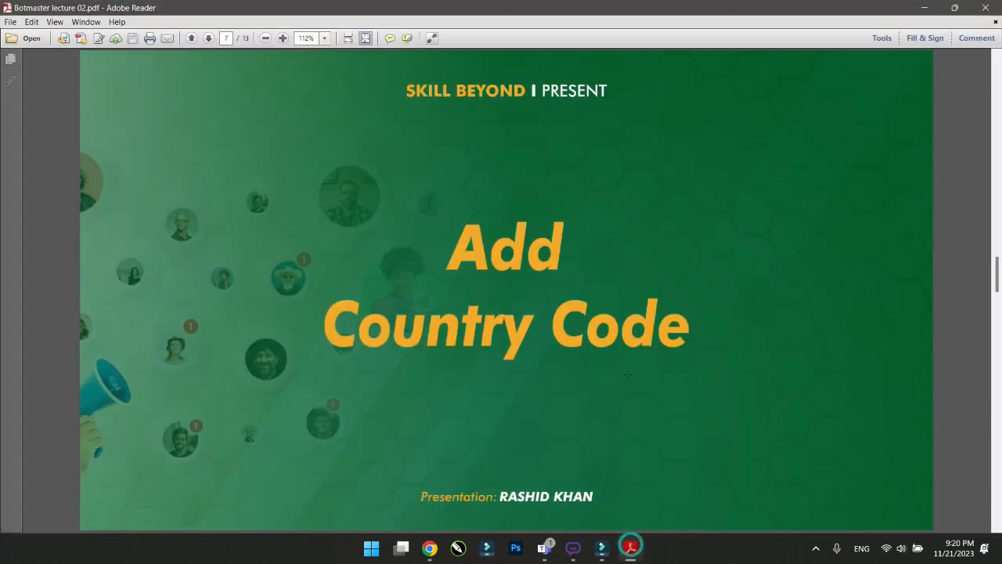
scroll(627, 374, down, 1)
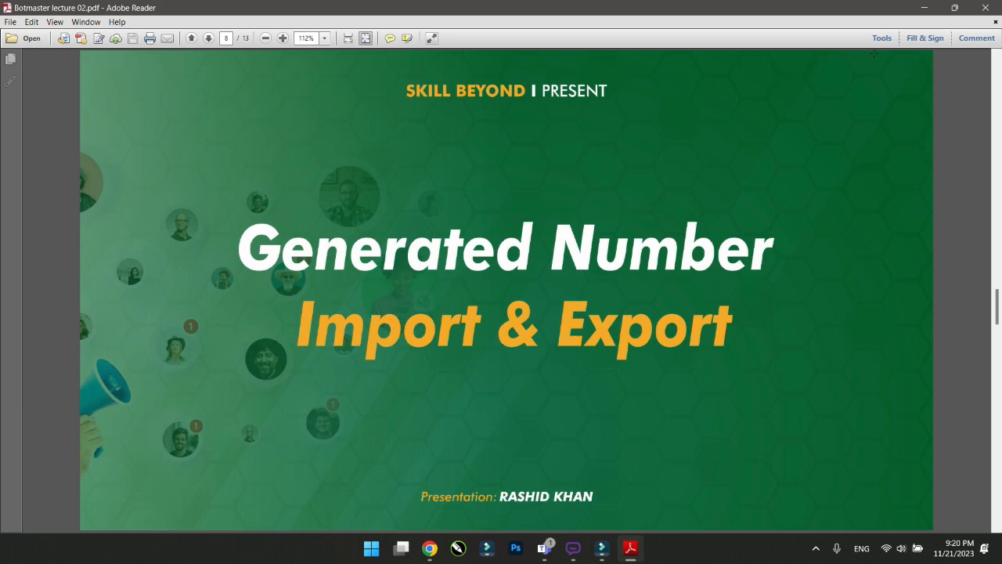
click(928, 11)
mouse_move(576, 556)
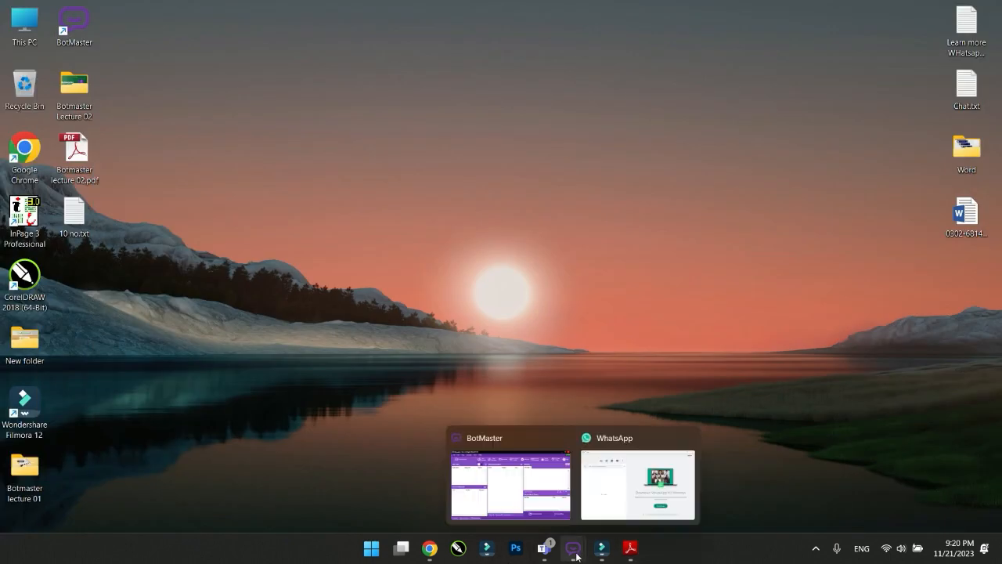
click(578, 549)
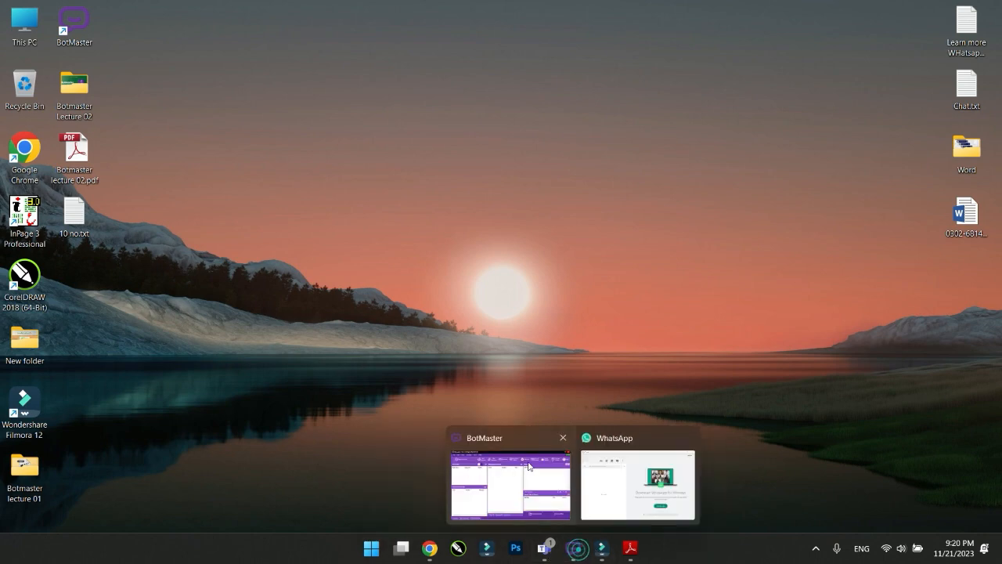
Import the 59 numbers from 'Learn more WHatsapp group.txt' into the Numbers Filter, using Col0 as the Number field
click(530, 466)
drag(758, 258, 546, 110)
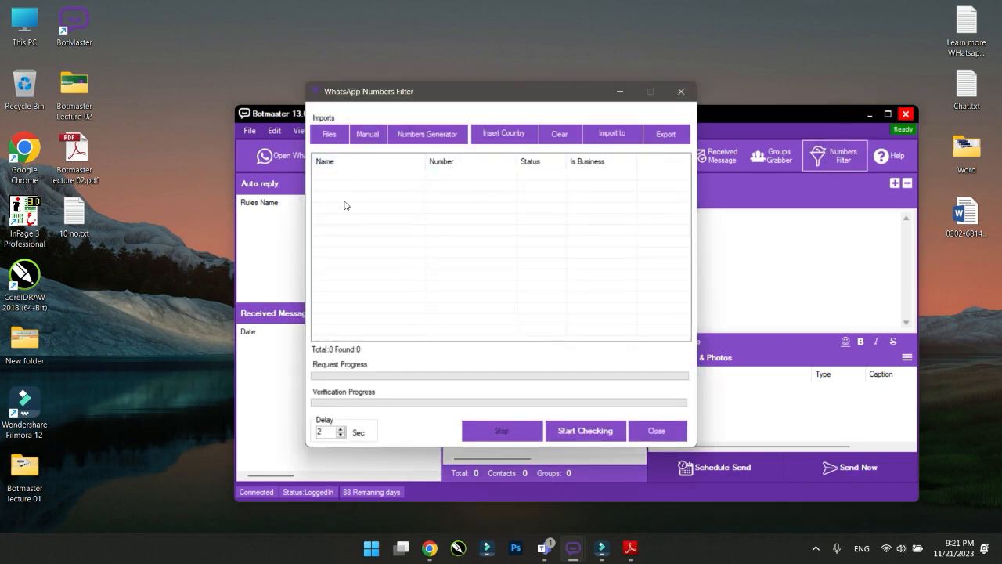
click(329, 139)
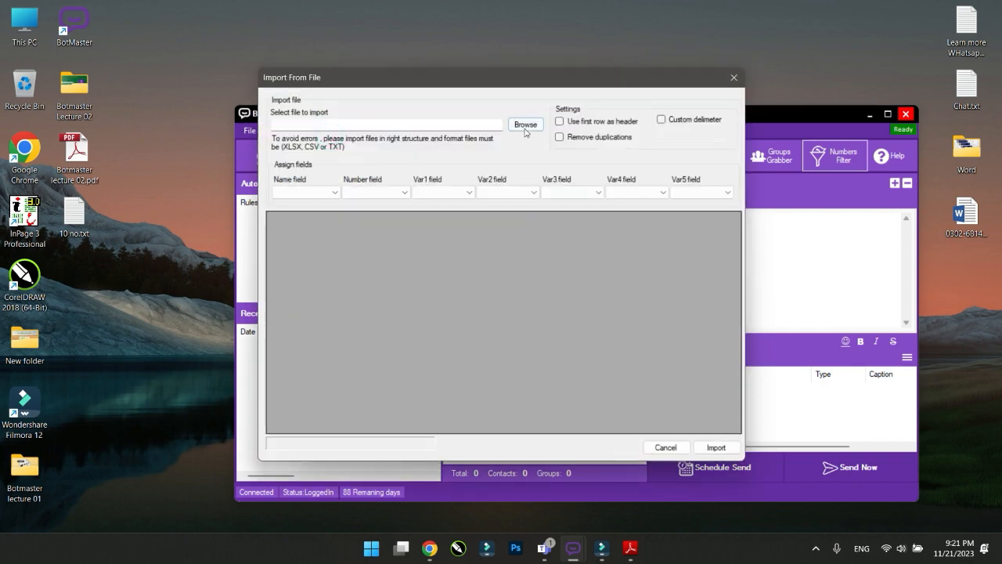
click(524, 126)
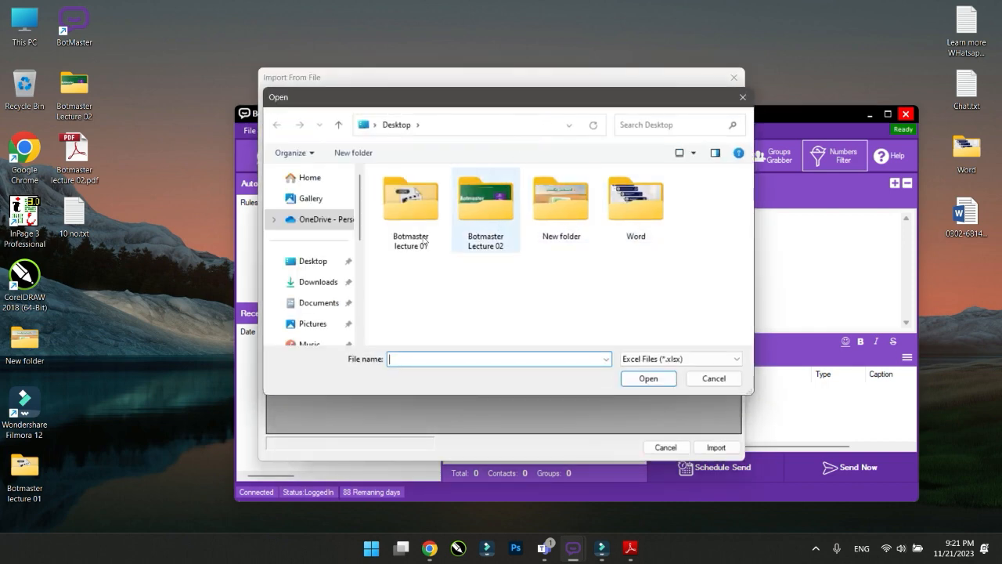
click(649, 360)
click(650, 389)
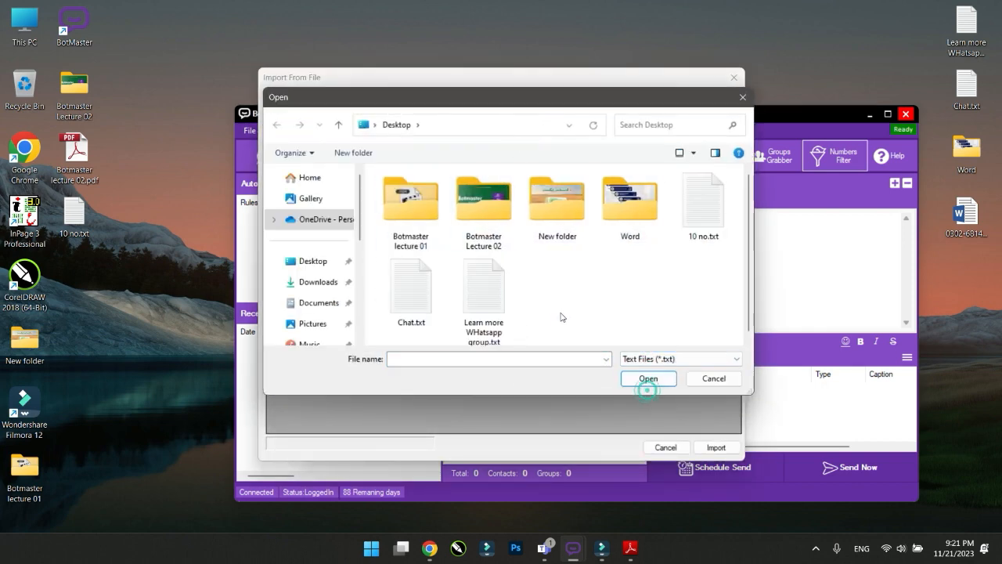
double_click(494, 296)
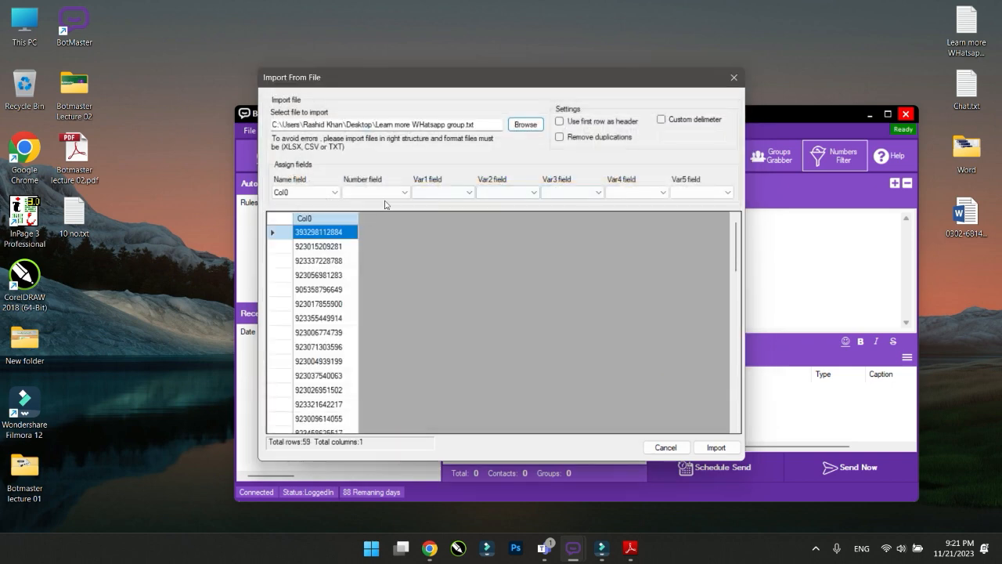
click(383, 196)
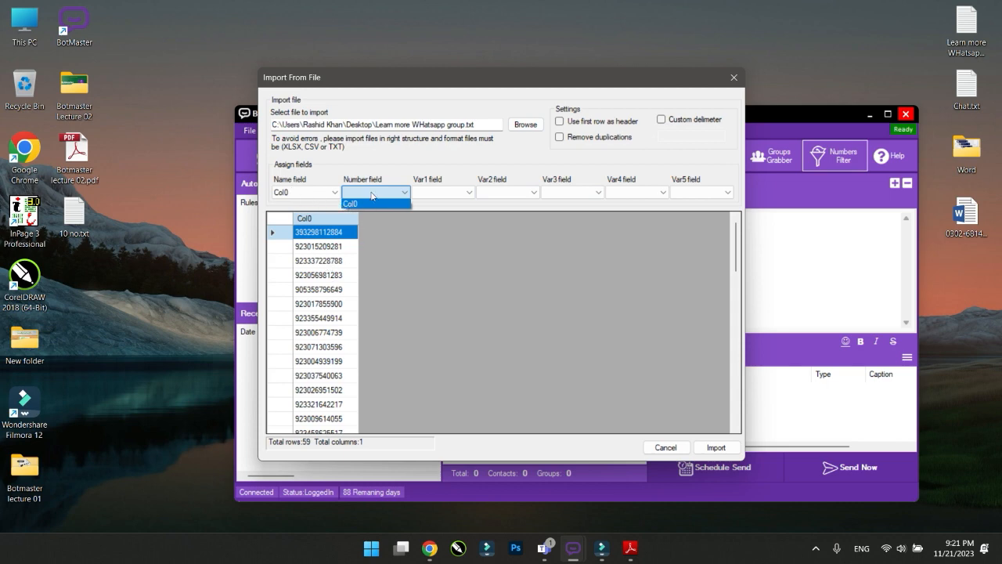
click(368, 205)
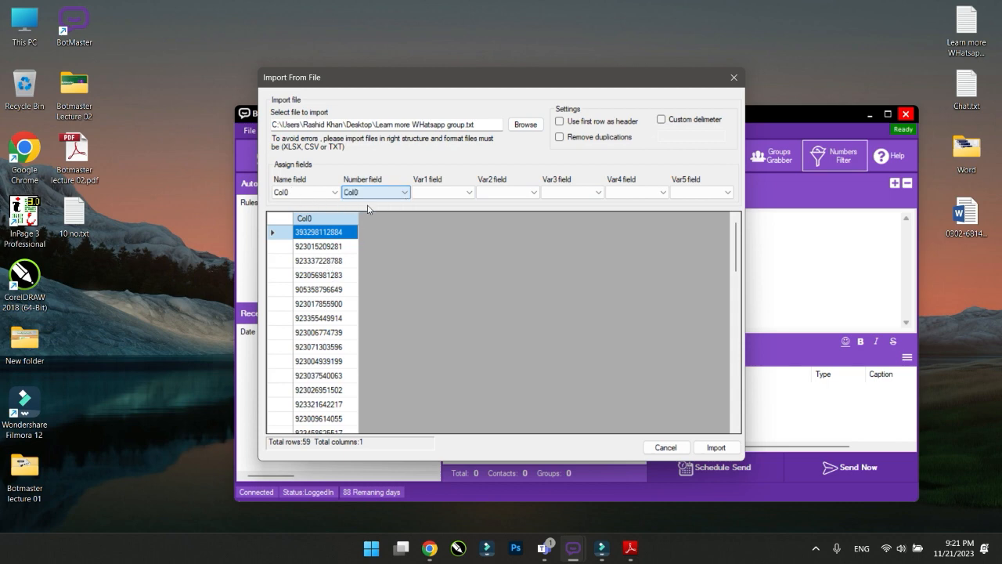
click(709, 448)
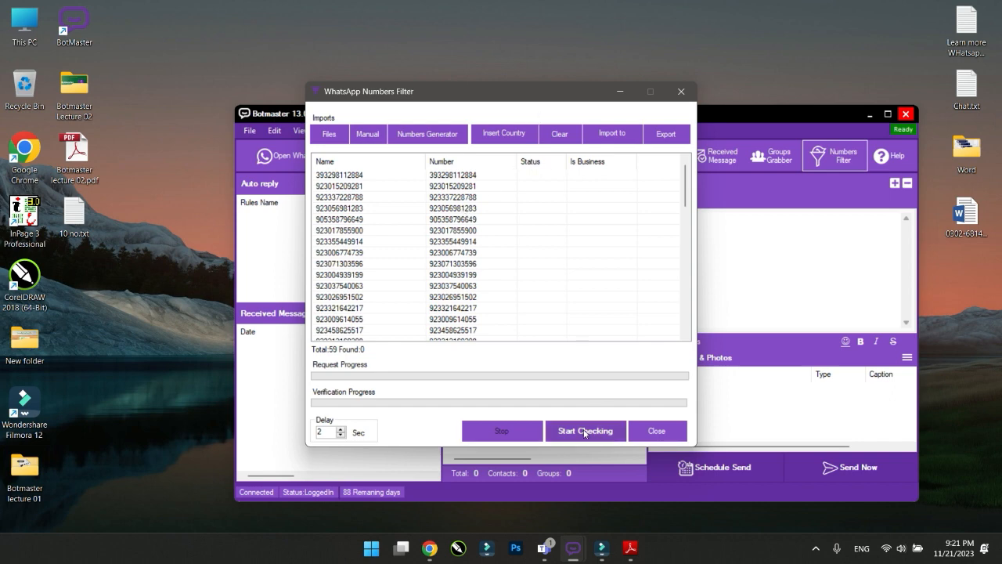
Check the 59 numbers with delay 0 (58 found) and import them into the main WhatsApp Numbers list
double_click(326, 433)
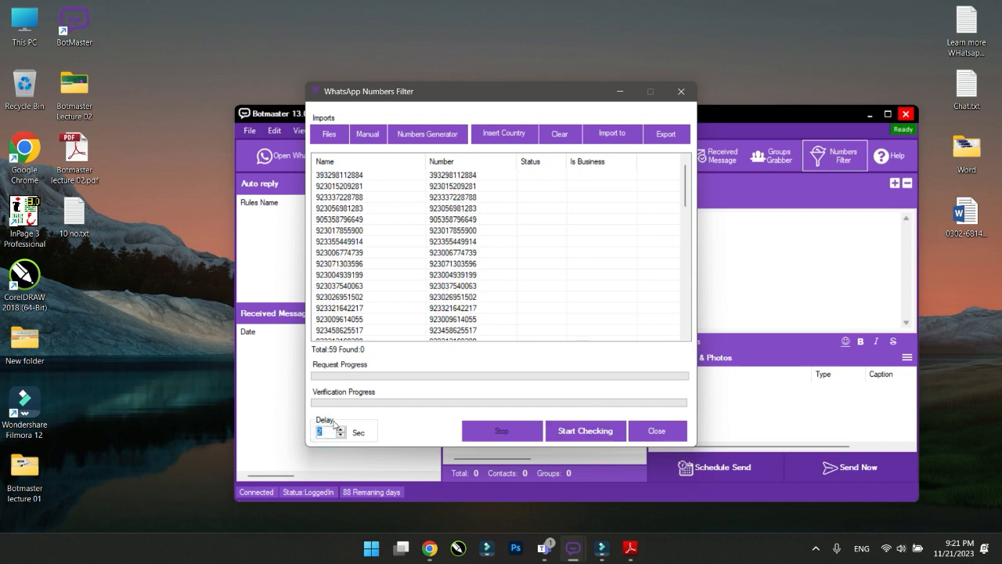
click(569, 430)
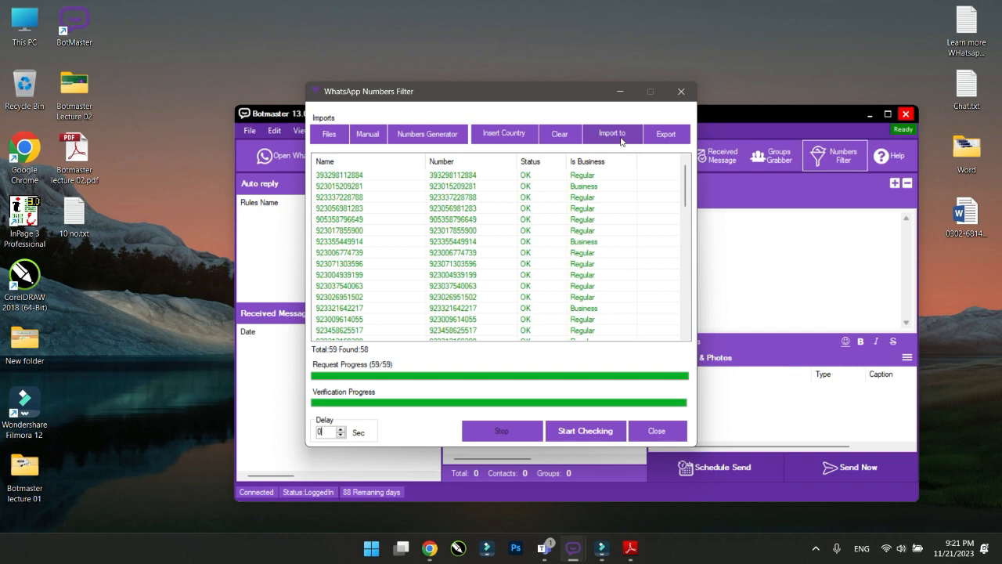
drag(554, 91, 627, 123)
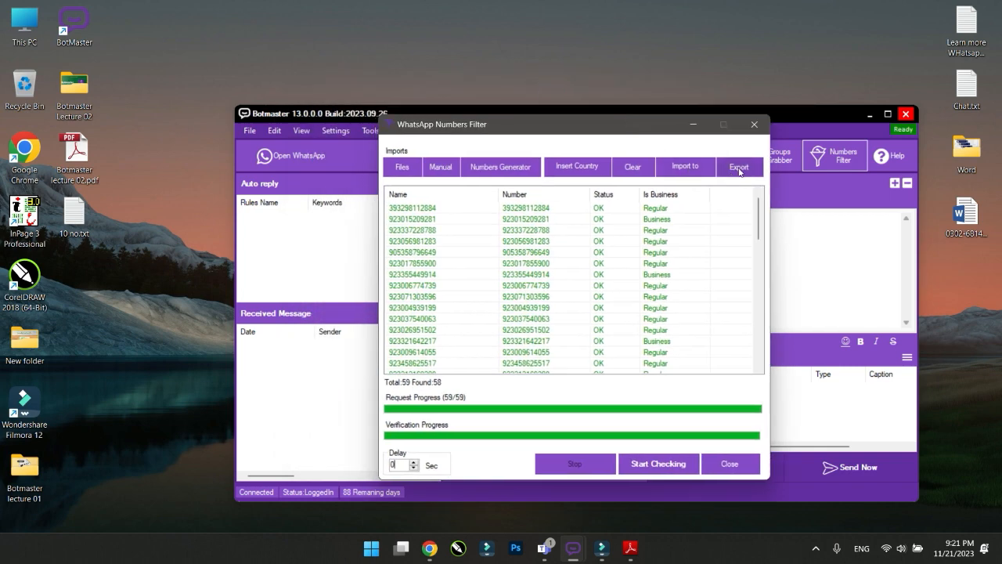
click(688, 167)
click(692, 123)
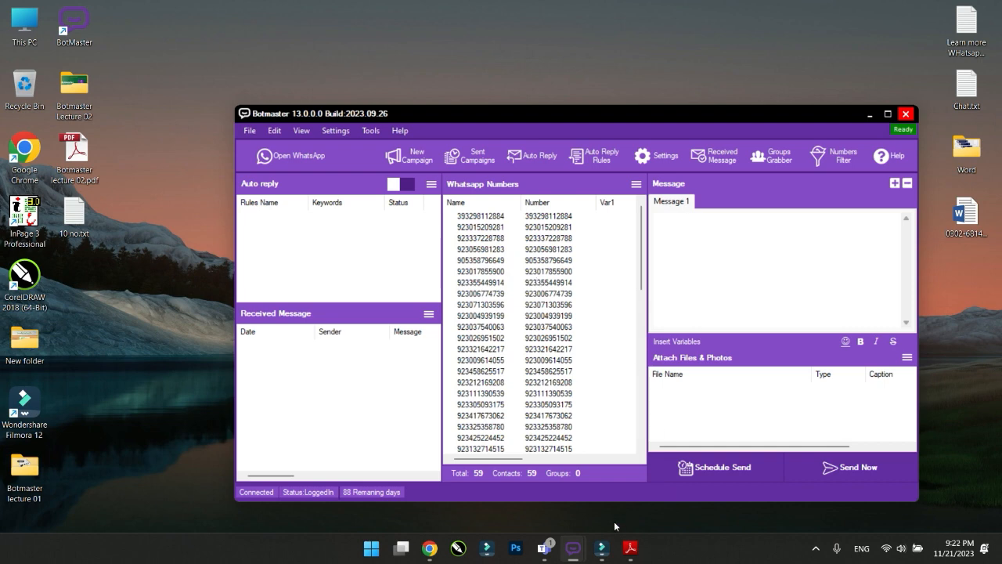
mouse_move(576, 554)
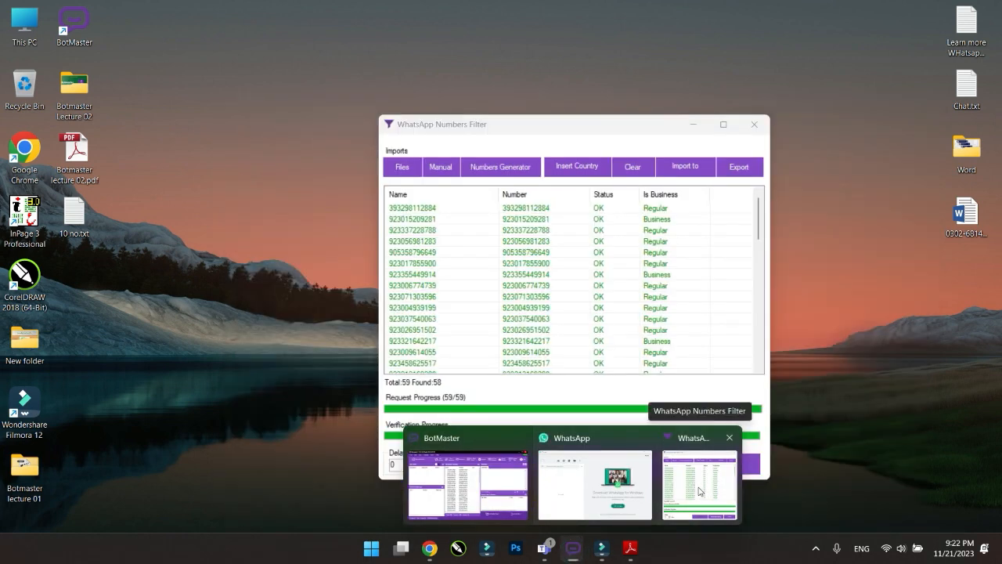
Start an Export > All of the checked numbers, then cancel the Save As dialog
click(703, 491)
click(740, 169)
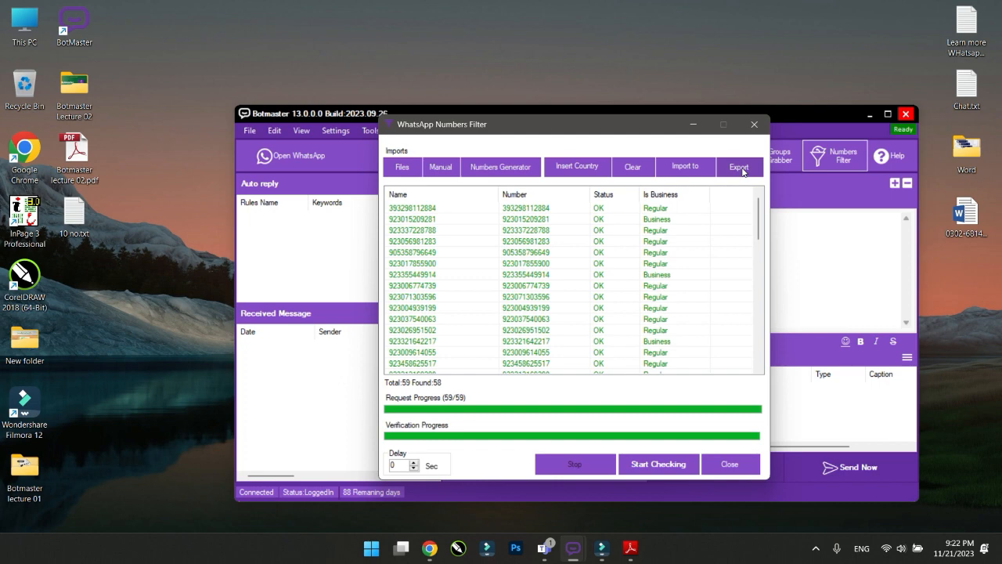
click(742, 171)
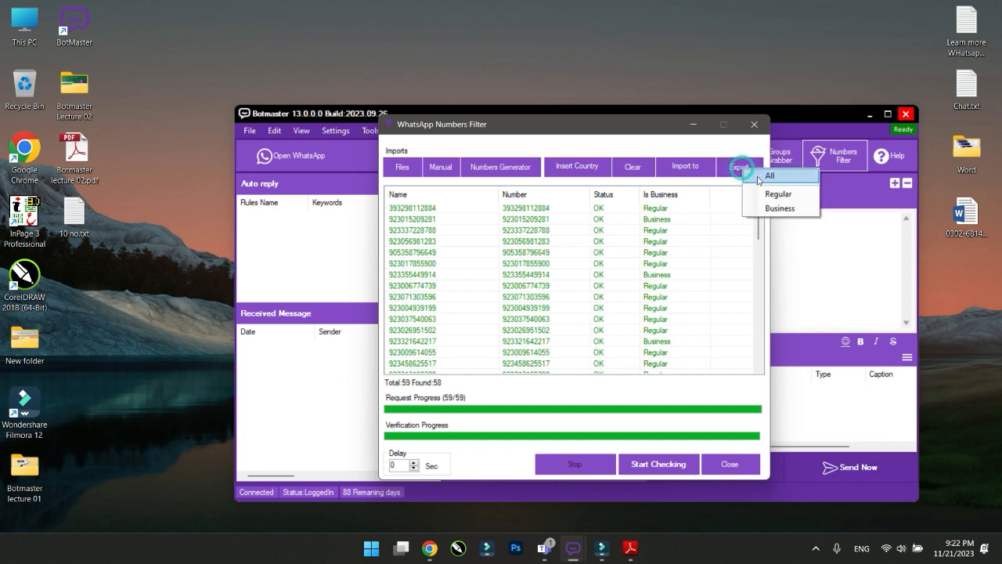
click(769, 177)
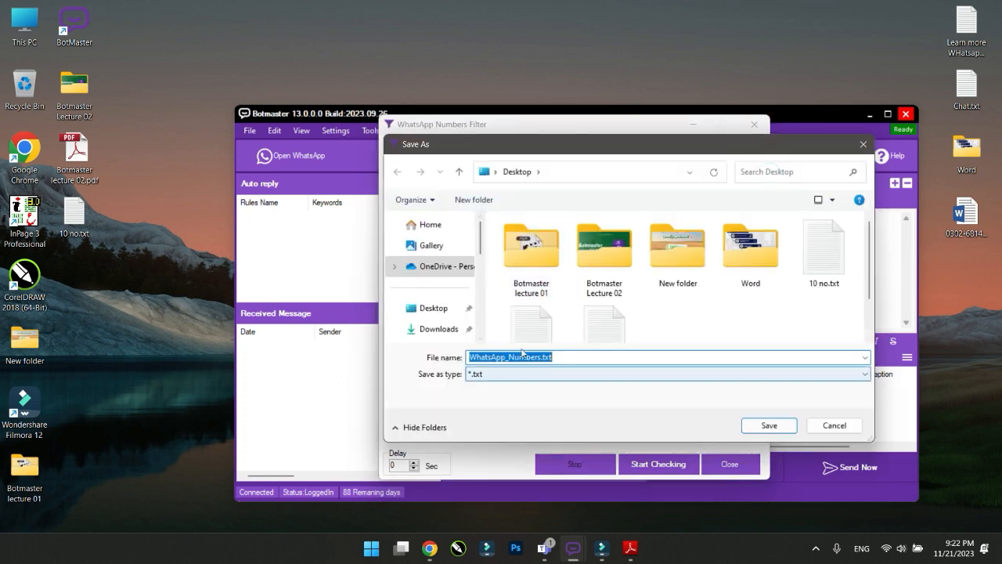
click(863, 145)
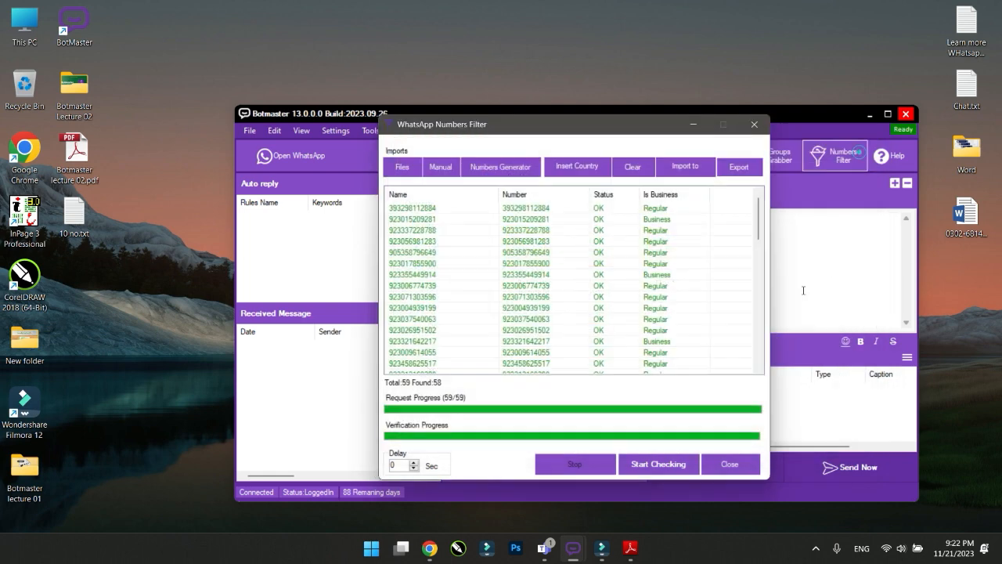
Close the filter window and clear the main numbers list, confirming with Yes
click(728, 465)
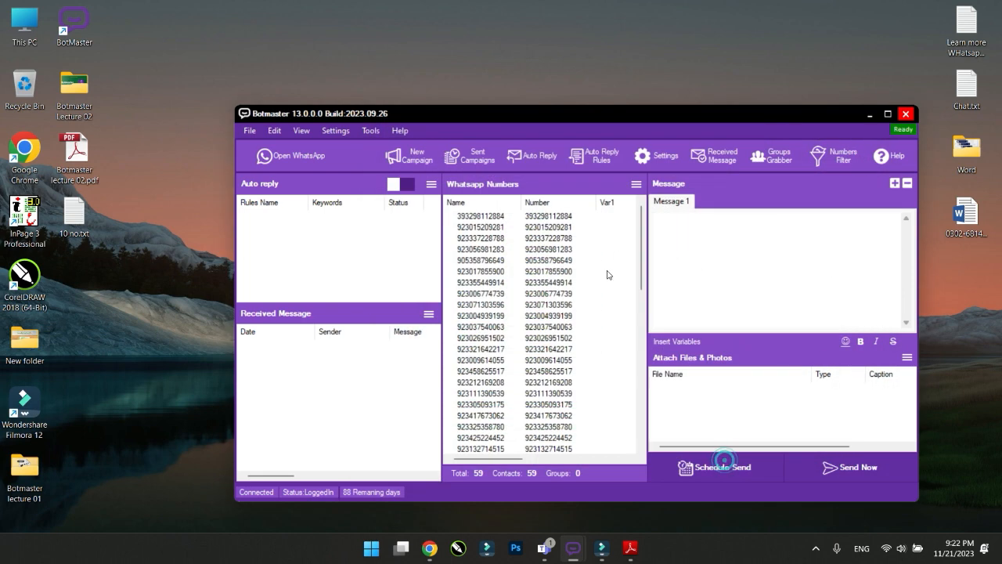
click(635, 184)
click(652, 283)
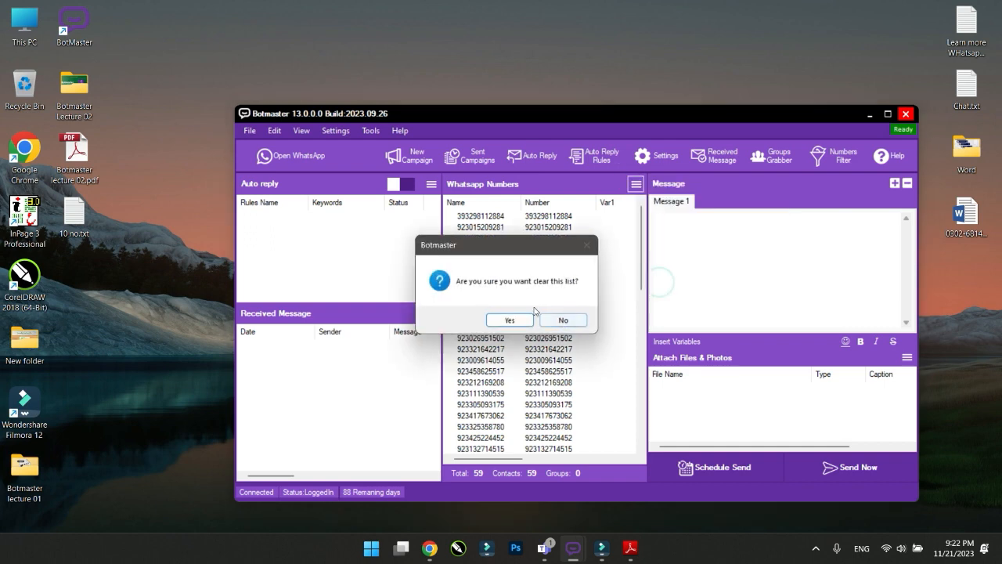
click(509, 319)
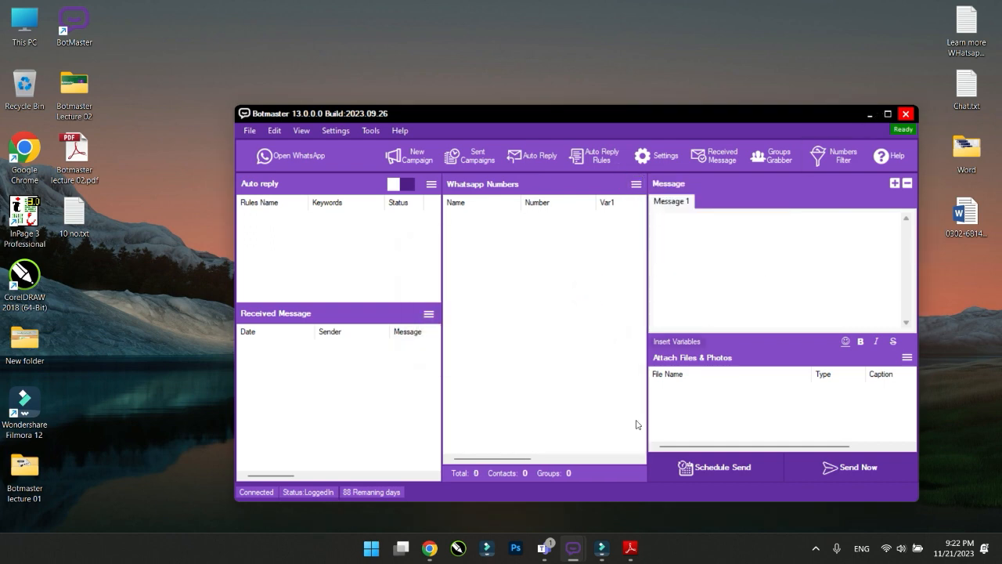
Reopen the slides in Adobe Reader and advance to page 9, '6 Million Numbers How We Can Get'
mouse_move(575, 547)
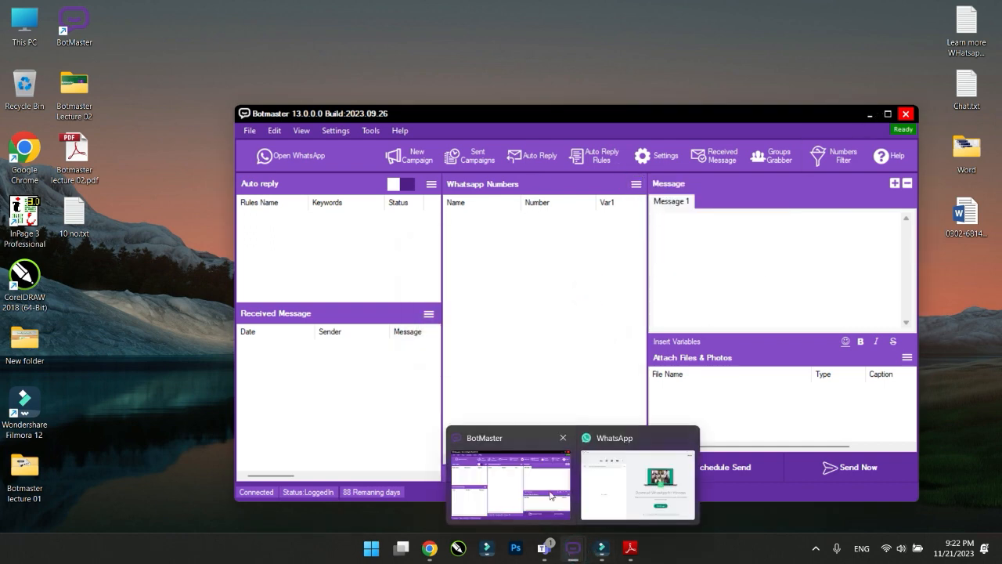
click(630, 547)
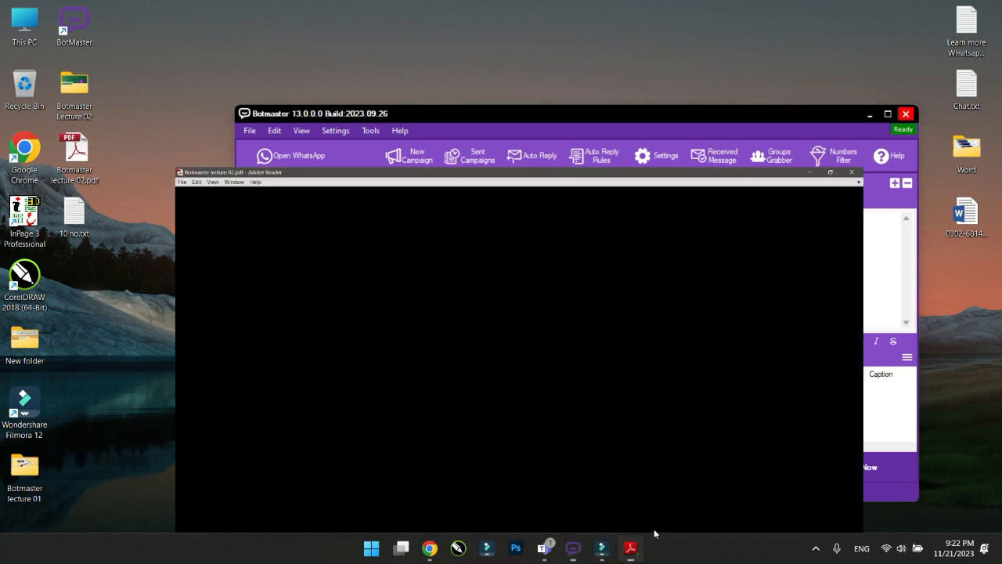
scroll(665, 420, down, 1)
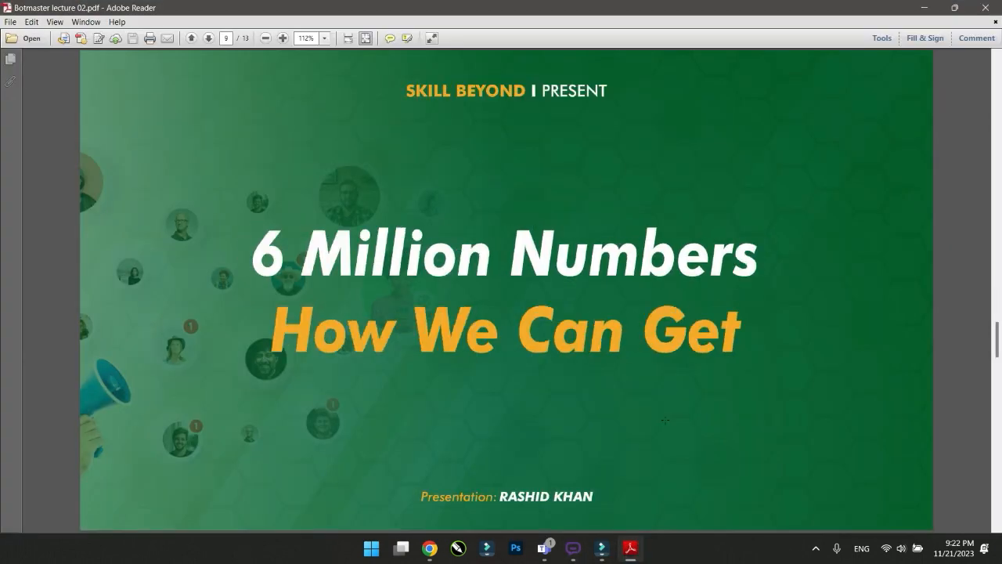
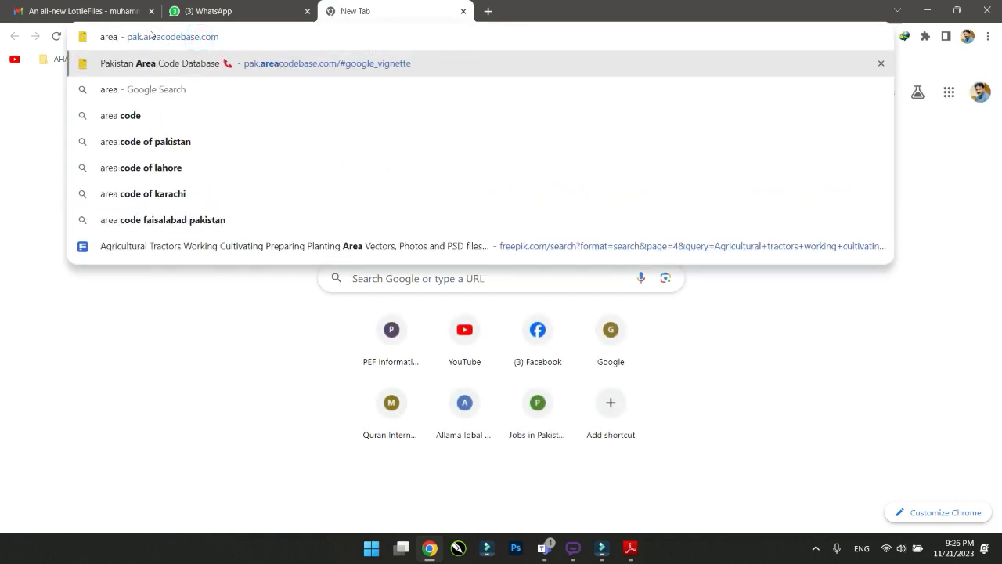
Open the Pakistan Area Code Database site and copy its address
click(176, 65)
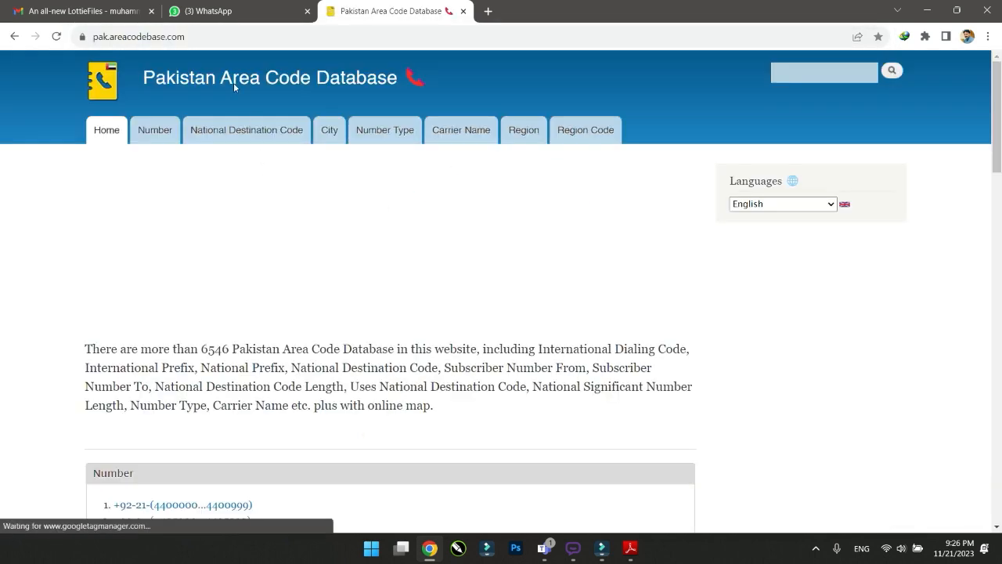
click(213, 37)
key(ctrl+c)
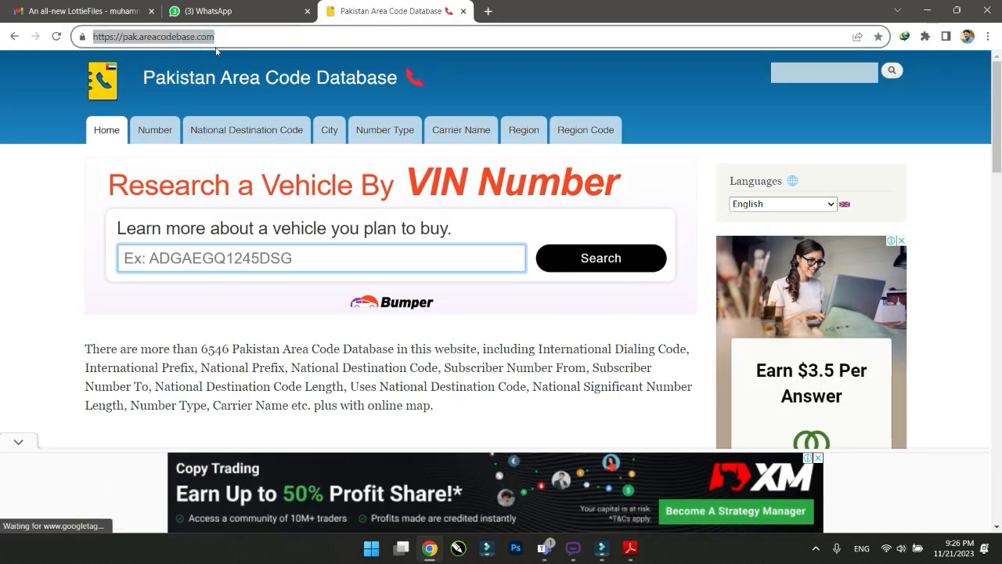
click(429, 548)
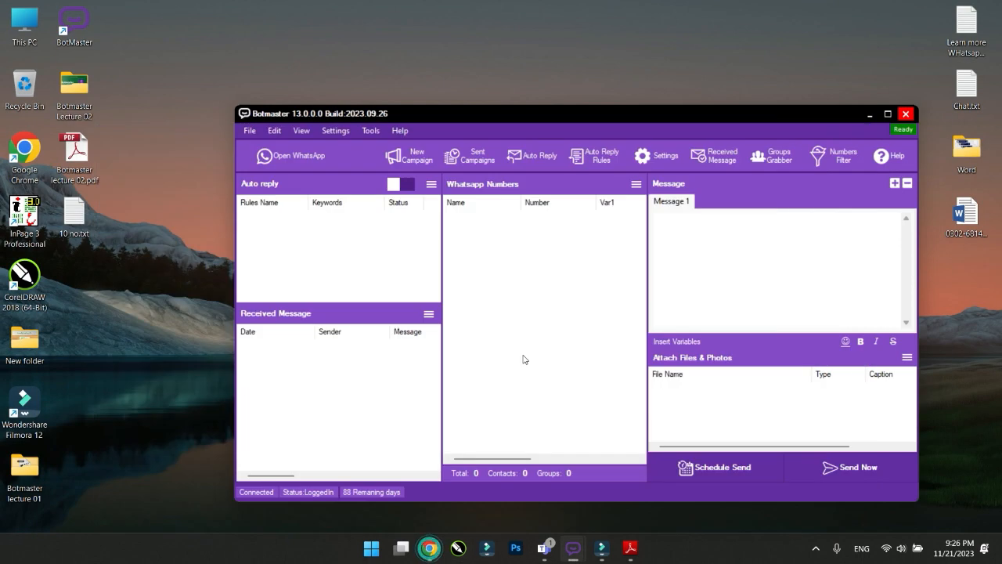
click(429, 548)
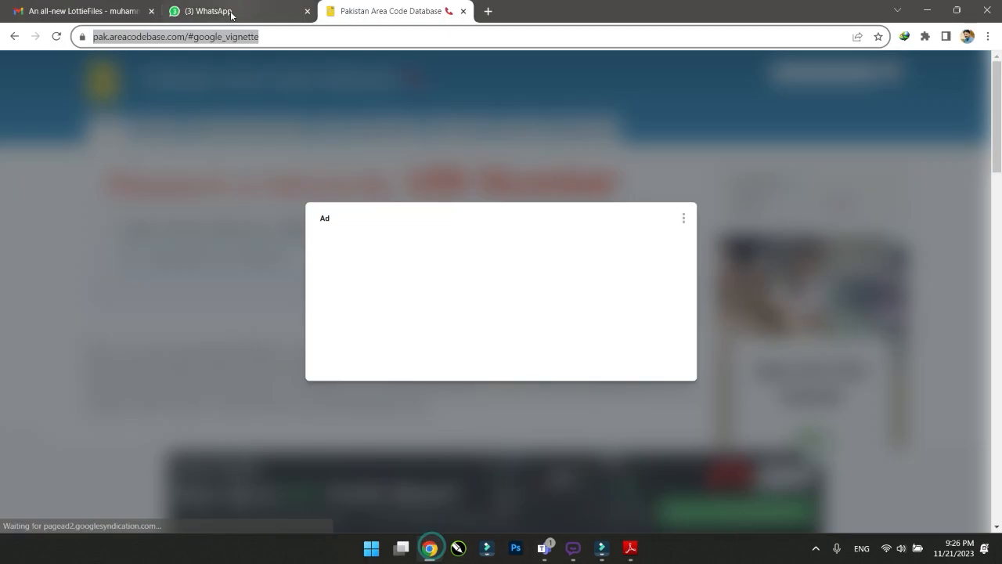
Send the pak.areacodebase.com link to the Learn more(Social media Tools) WhatsApp group, then minimise Chrome
click(231, 15)
scroll(144, 359, down, 2)
scroll(144, 359, up, 2)
scroll(144, 359, up, 1)
scroll(144, 329, down, 2)
click(145, 297)
click(429, 505)
key(ctrl+v)
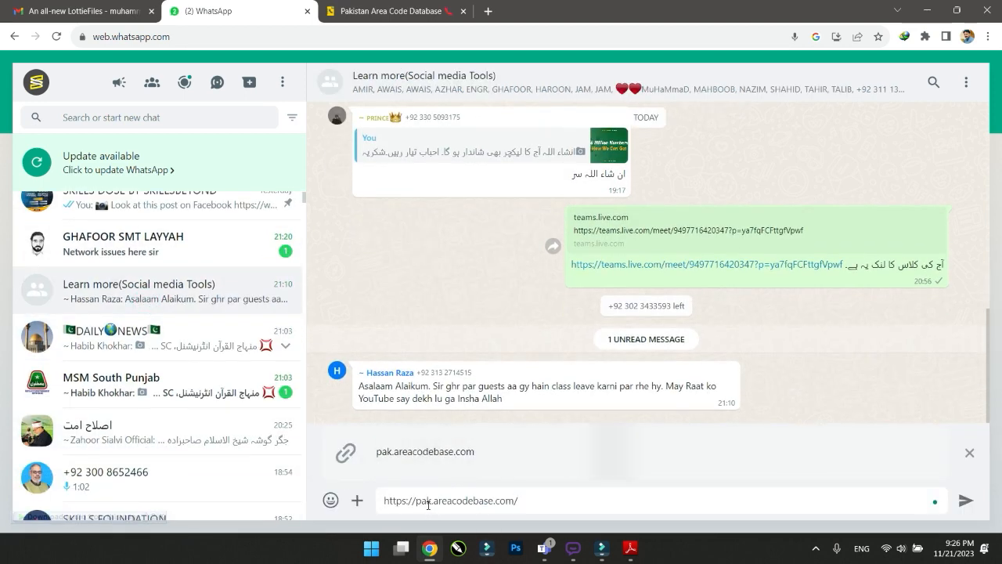
key(Return)
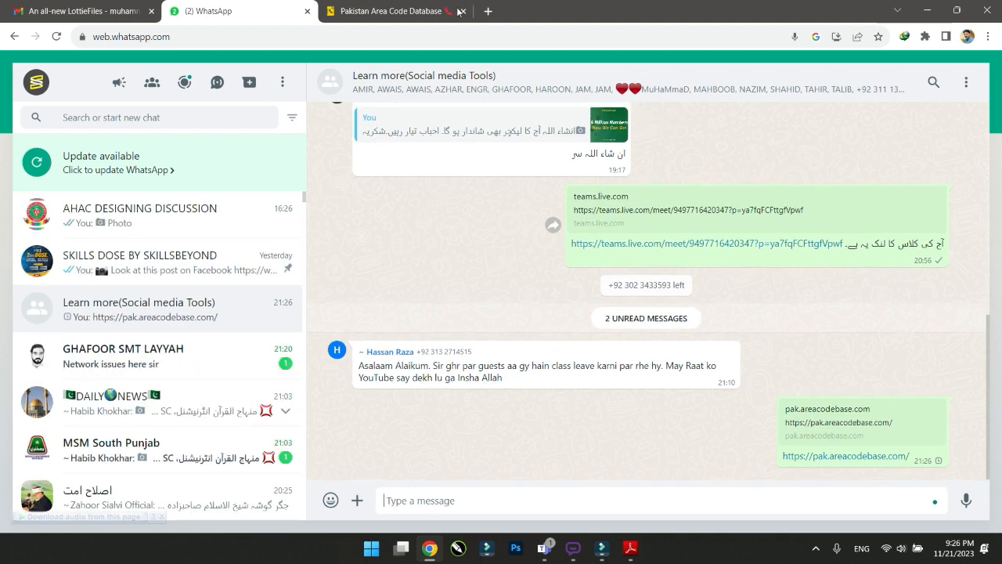
click(927, 10)
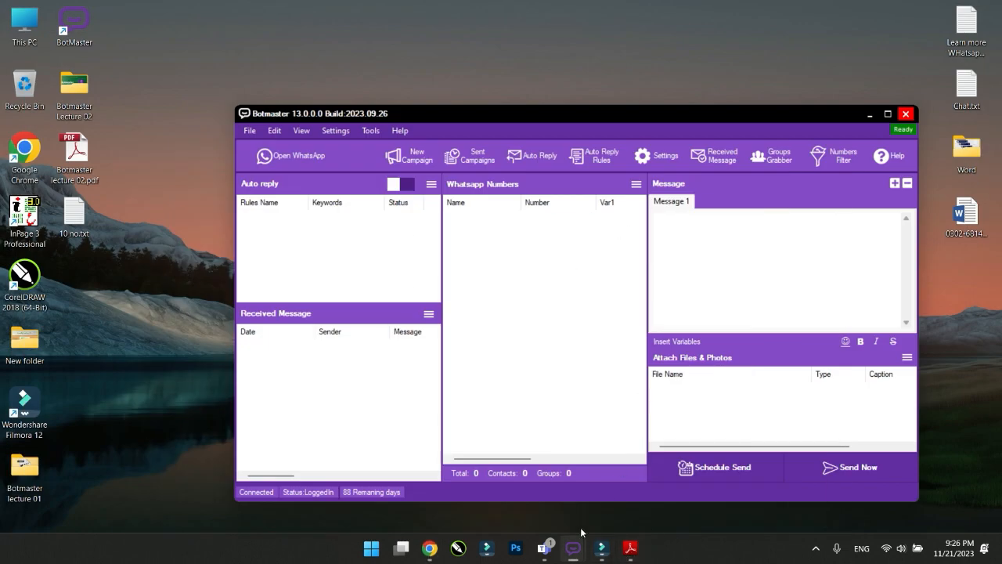
Send the pak.areacodebase.com link in the Teams meeting chat and show the People list
mouse_move(545, 552)
click(617, 491)
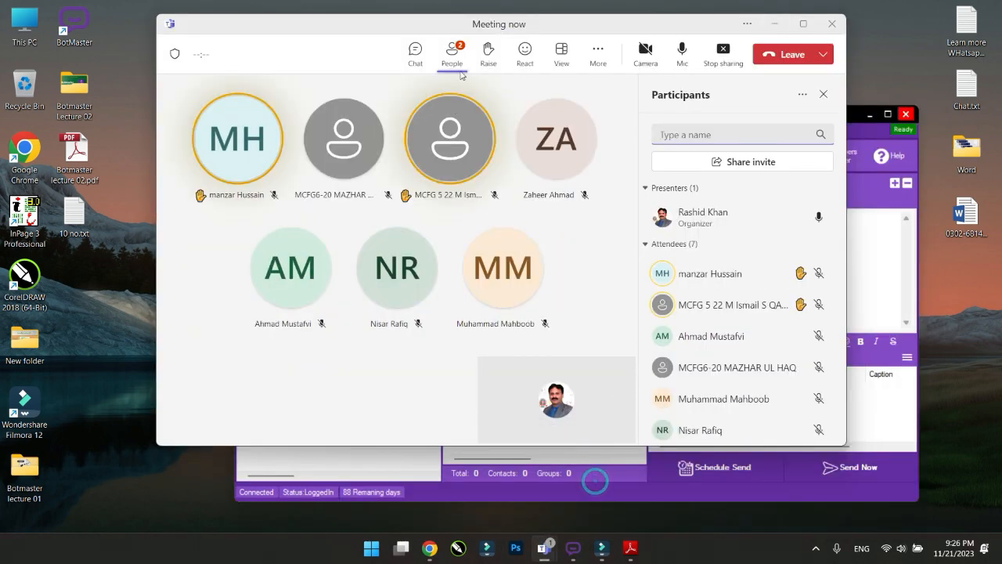
click(415, 53)
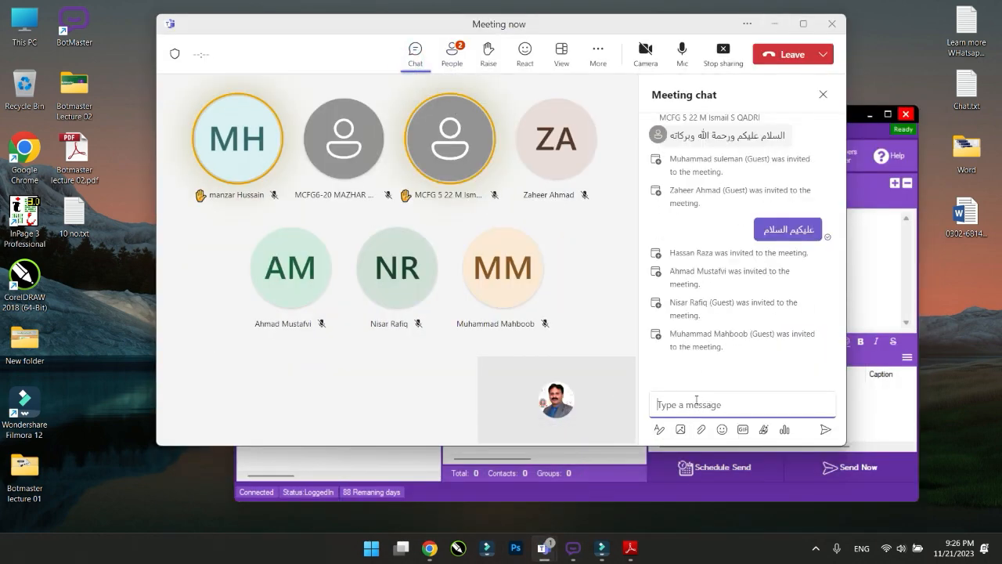
key(ctrl+v)
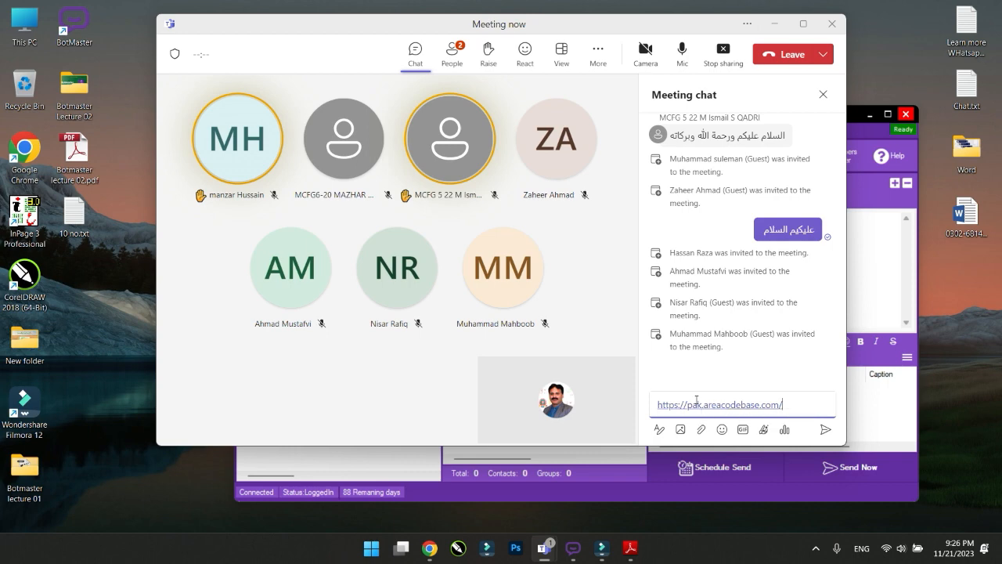
key(Return)
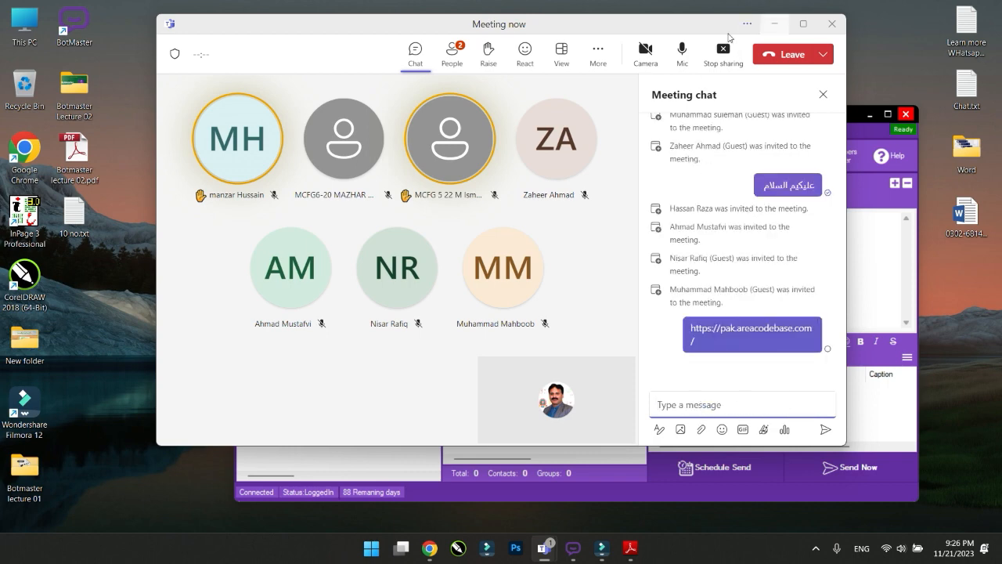
click(451, 55)
scroll(706, 369, down, 1)
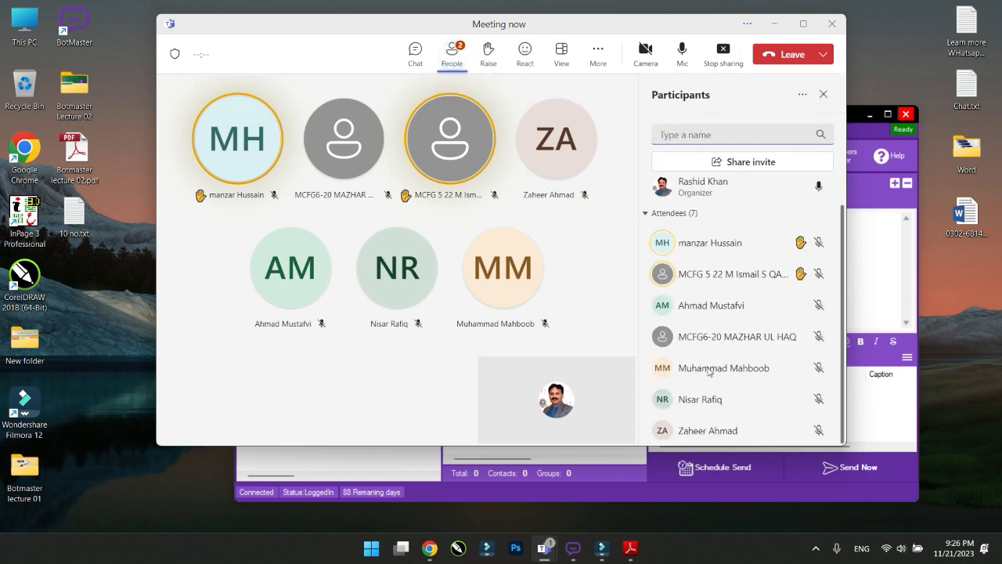
Minimise Teams and restore Chrome on the Pakistan Area Code Database tab
click(770, 25)
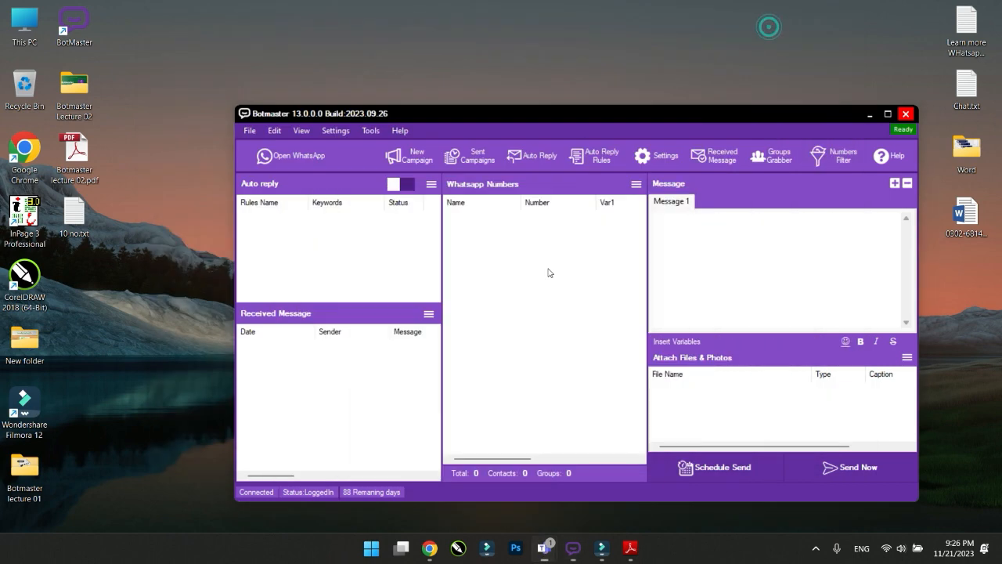
mouse_move(433, 552)
mouse_move(563, 558)
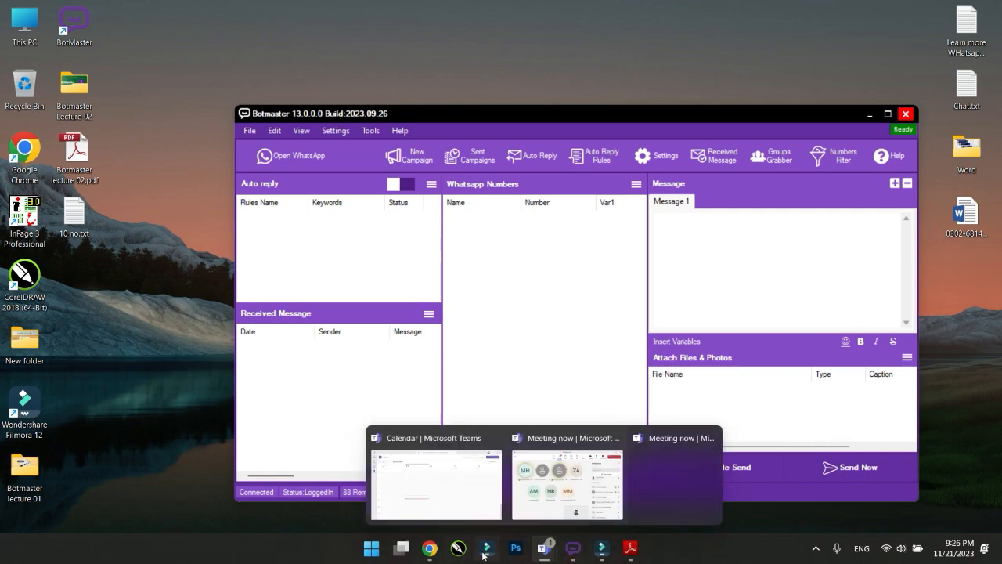
click(430, 548)
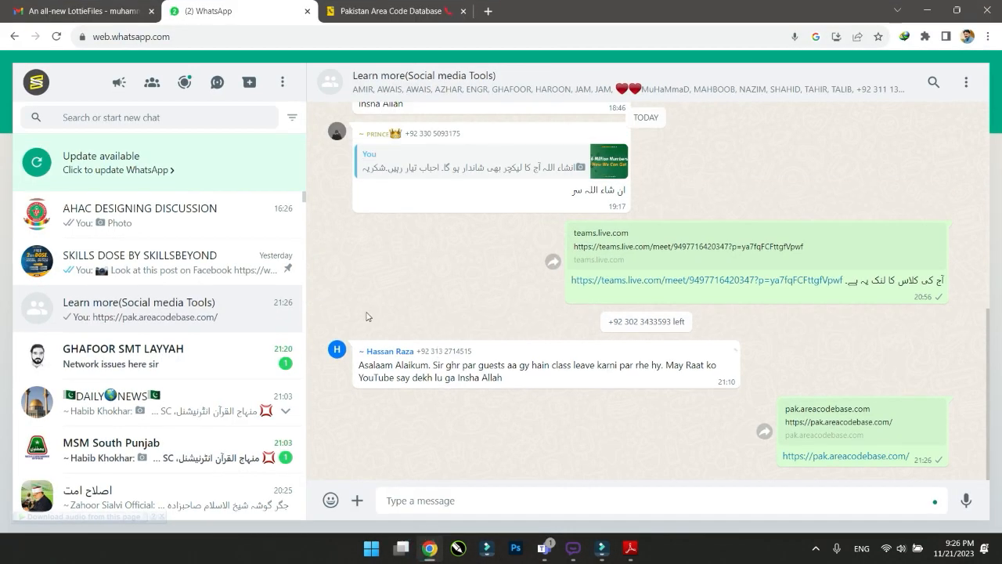
click(364, 11)
Close the popup and the copy-trading ad on the area code site, then load the City List
click(559, 356)
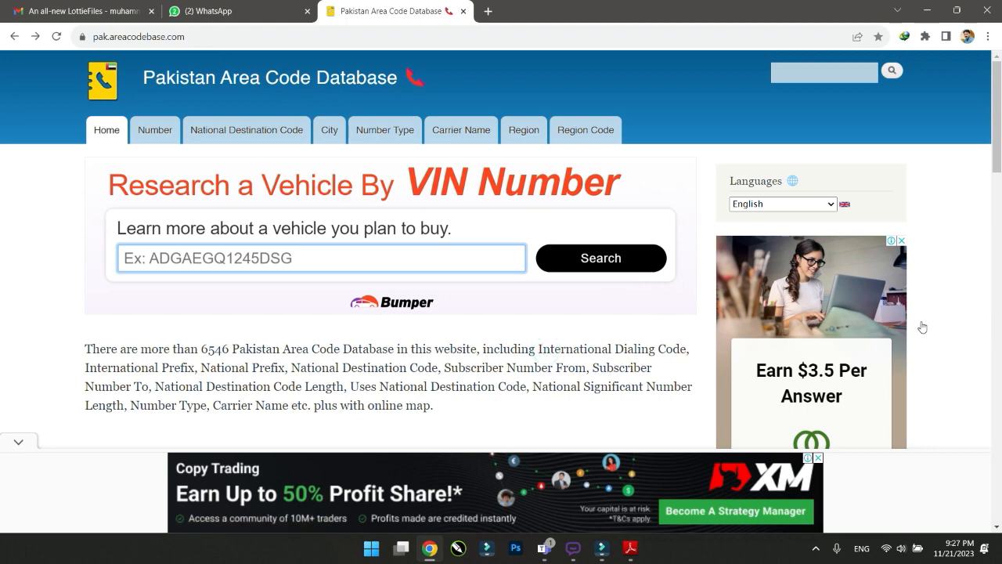
scroll(377, 317, down, 3)
scroll(379, 307, up, 2)
scroll(378, 304, down, 3)
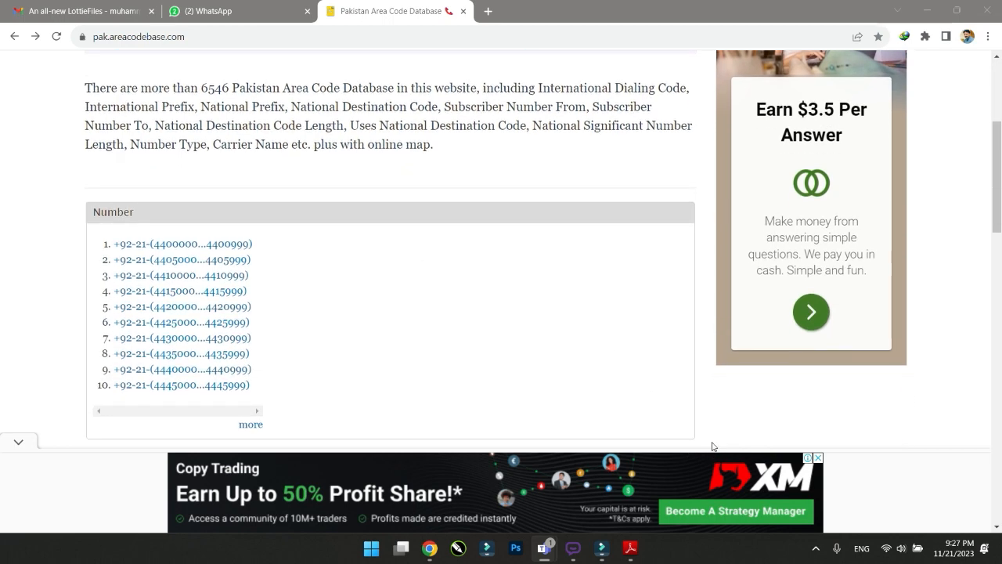
click(818, 457)
scroll(394, 306, up, 3)
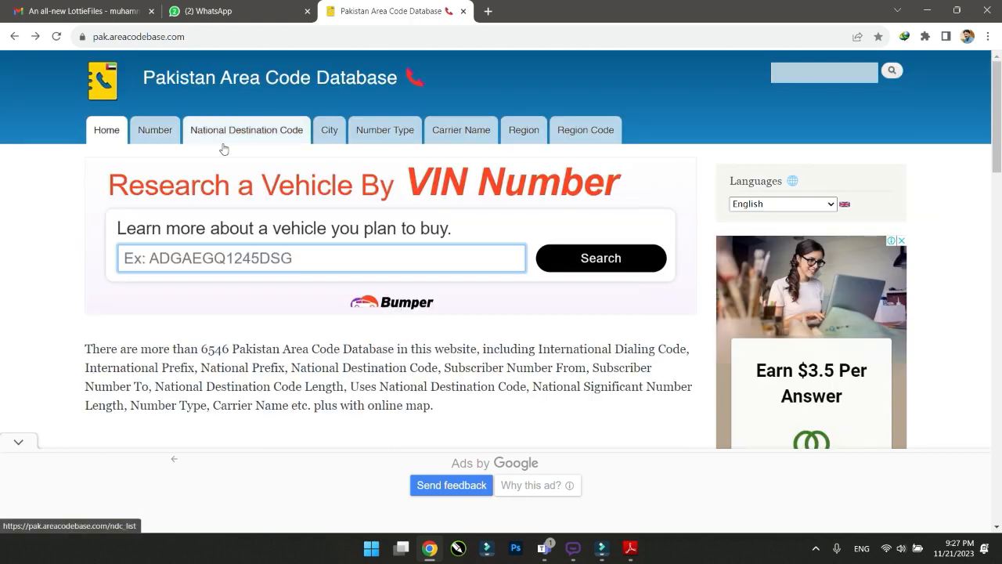
click(332, 145)
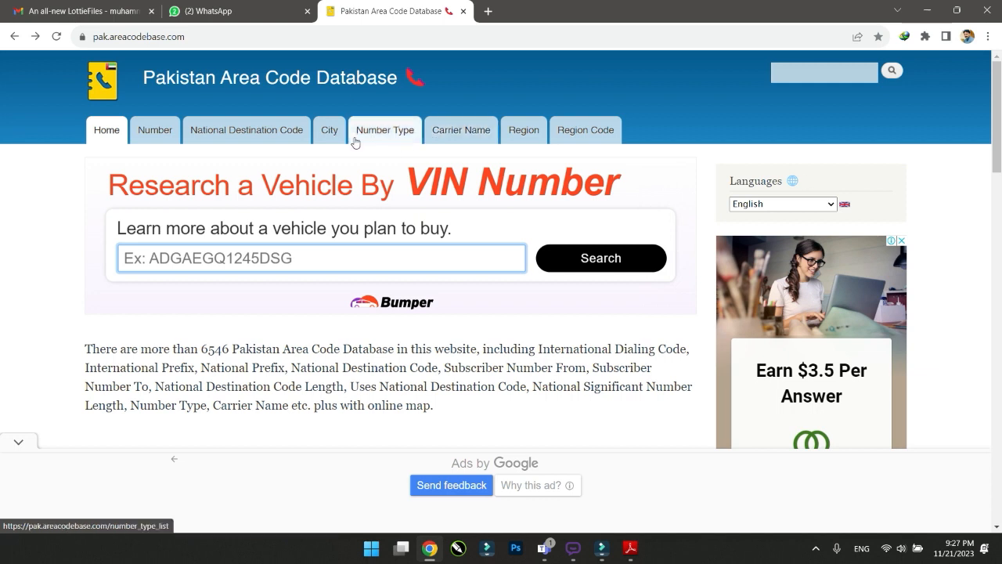
click(327, 139)
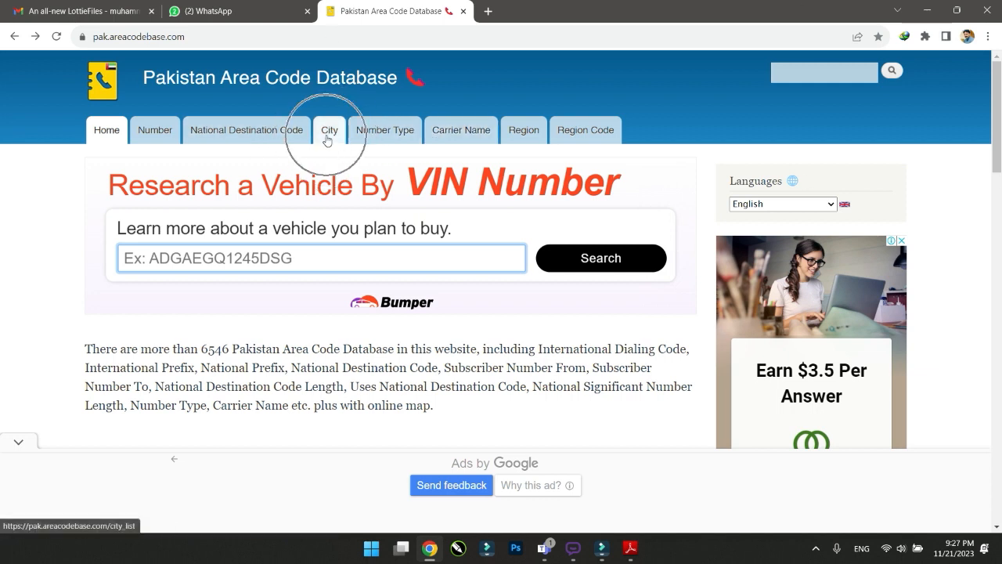
click(326, 139)
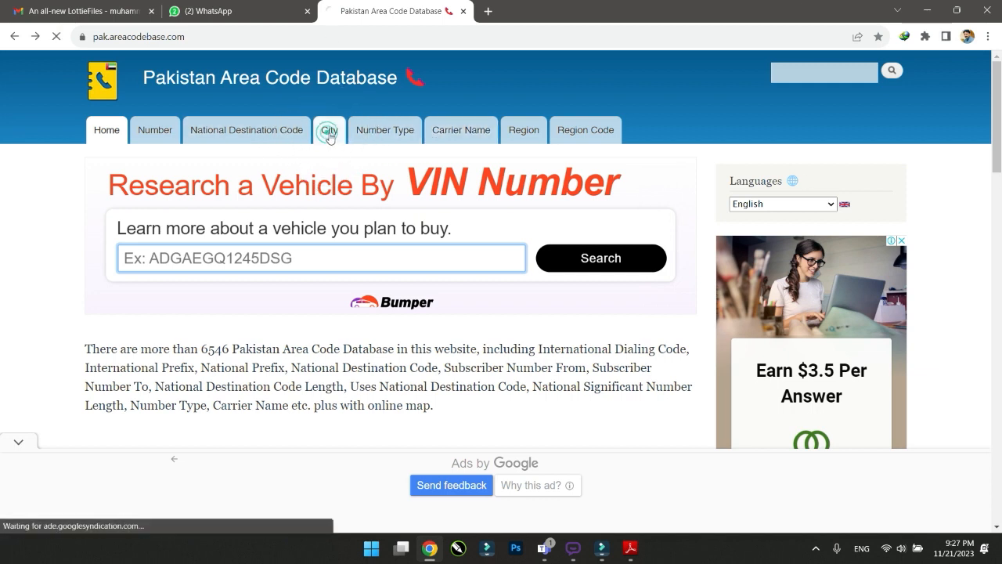
Scroll down the City List, close the bottom ad, and go to the next page
scroll(277, 252, down, 8)
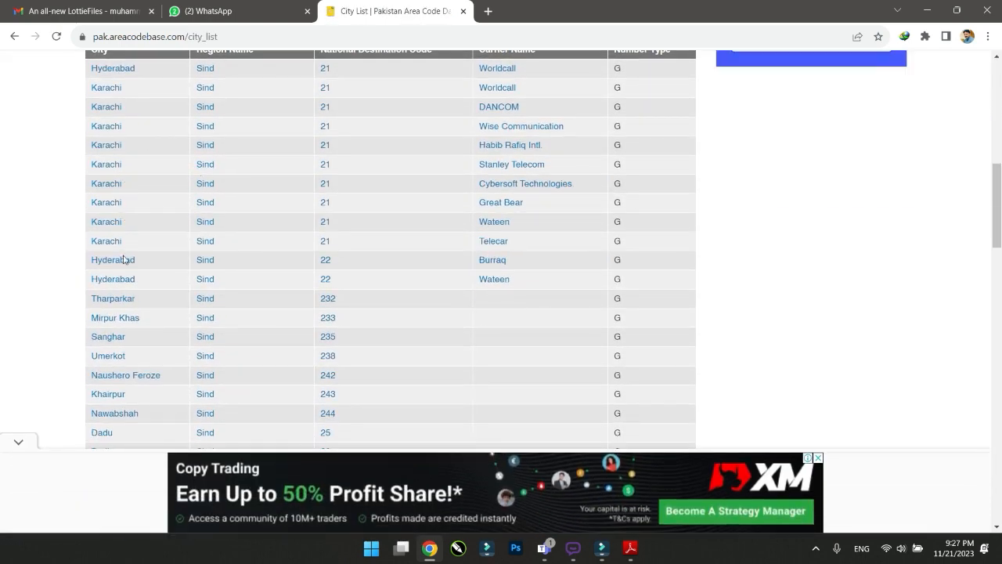
scroll(136, 227, down, 2)
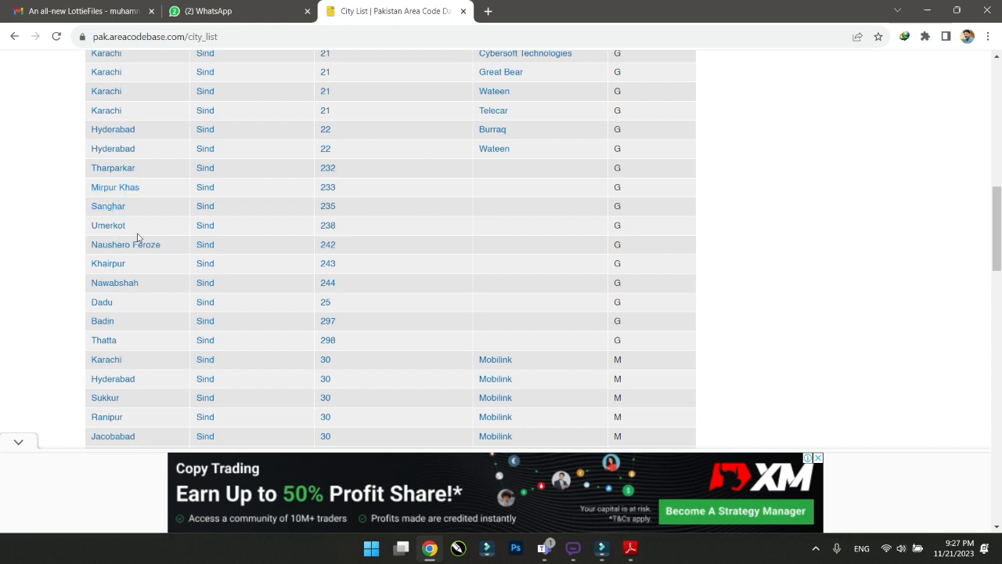
scroll(160, 252, down, 2)
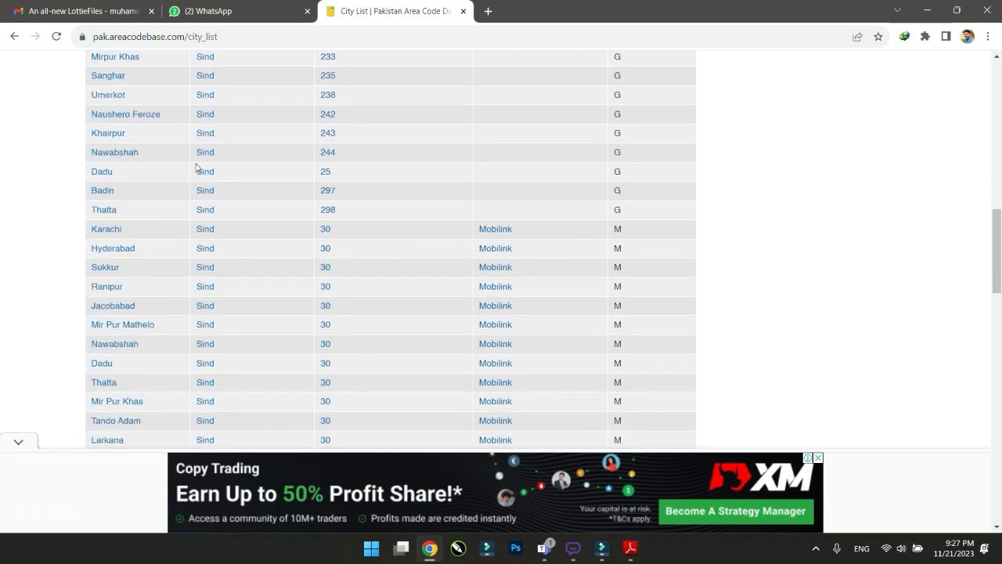
scroll(198, 172, down, 2)
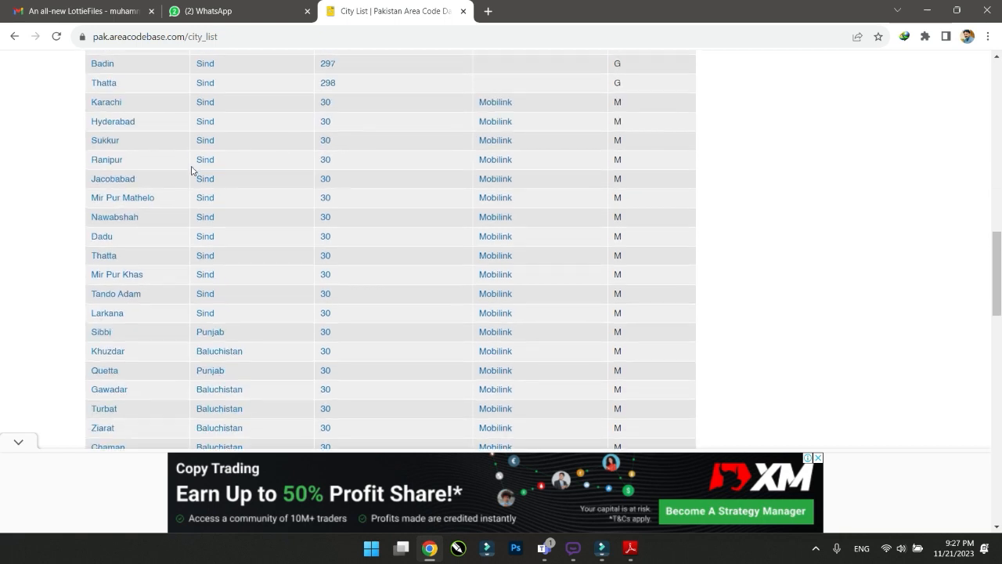
scroll(191, 169, down, 1)
scroll(191, 170, down, 5)
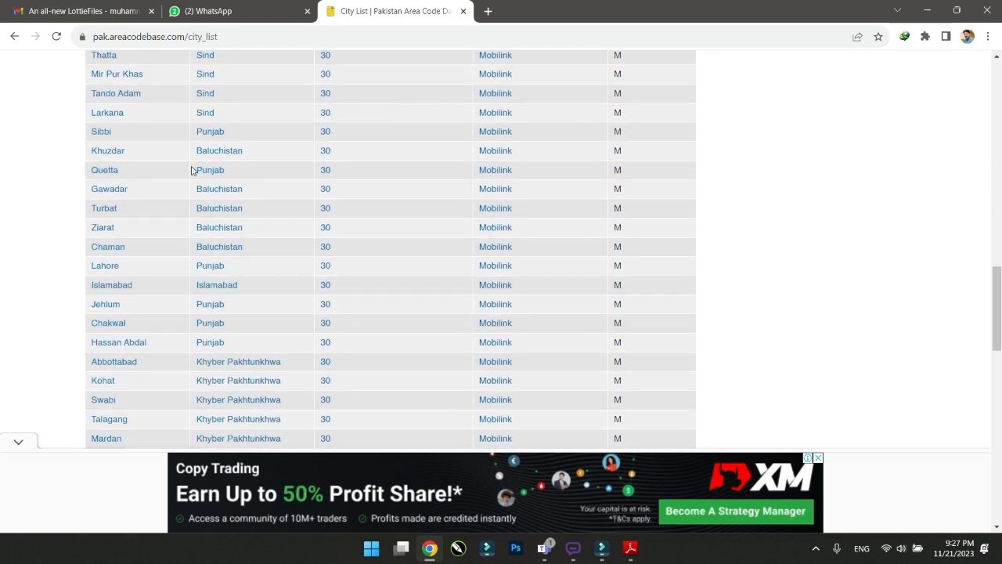
scroll(191, 170, down, 3)
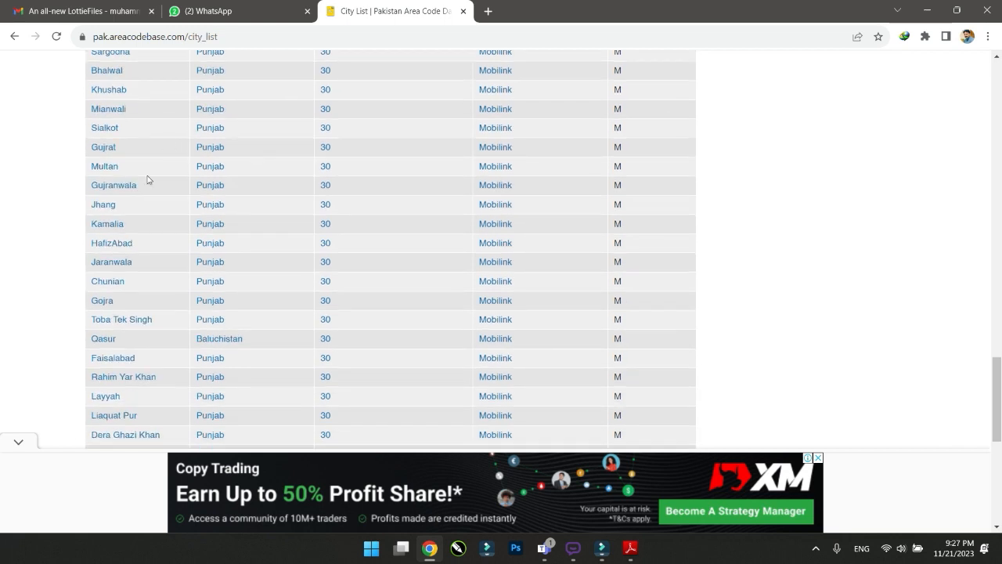
scroll(152, 174, down, 2)
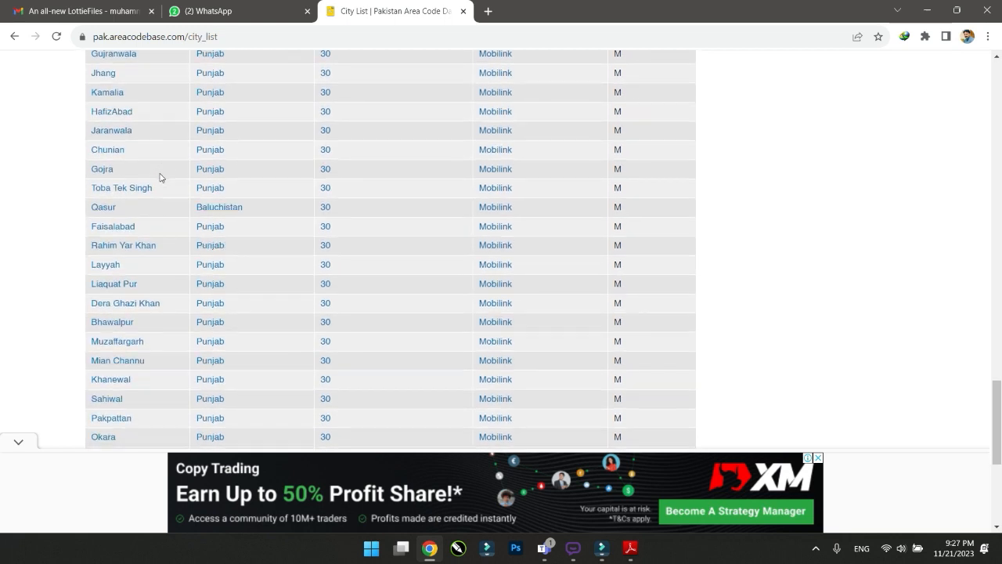
scroll(161, 179, down, 1)
scroll(152, 193, down, 1)
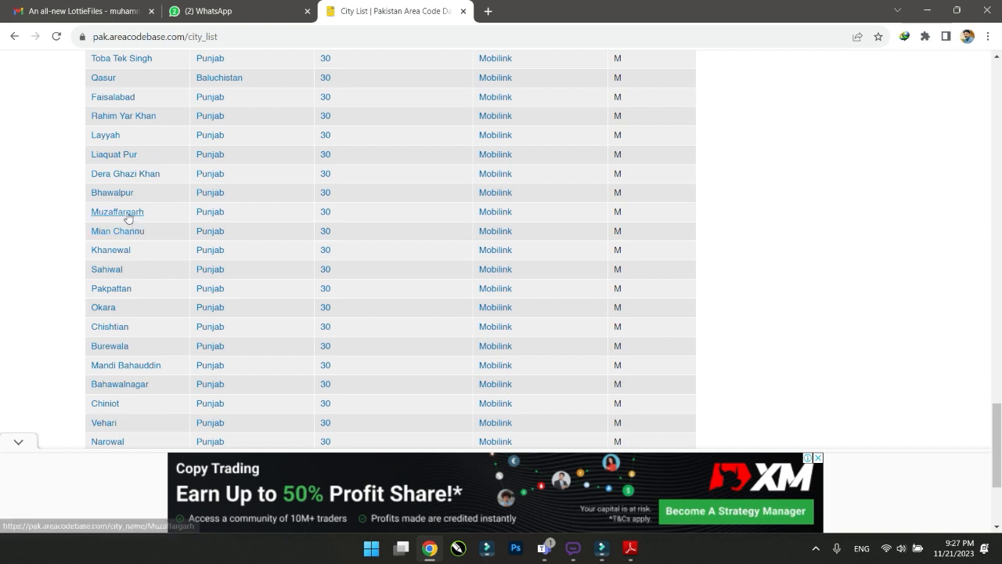
scroll(145, 239, down, 1)
scroll(145, 239, down, 2)
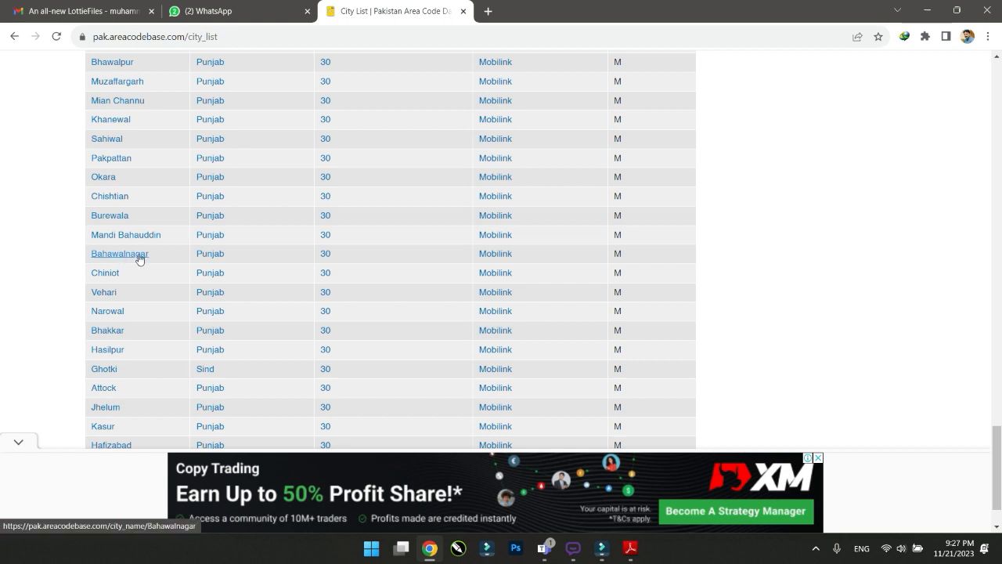
scroll(140, 259, down, 2)
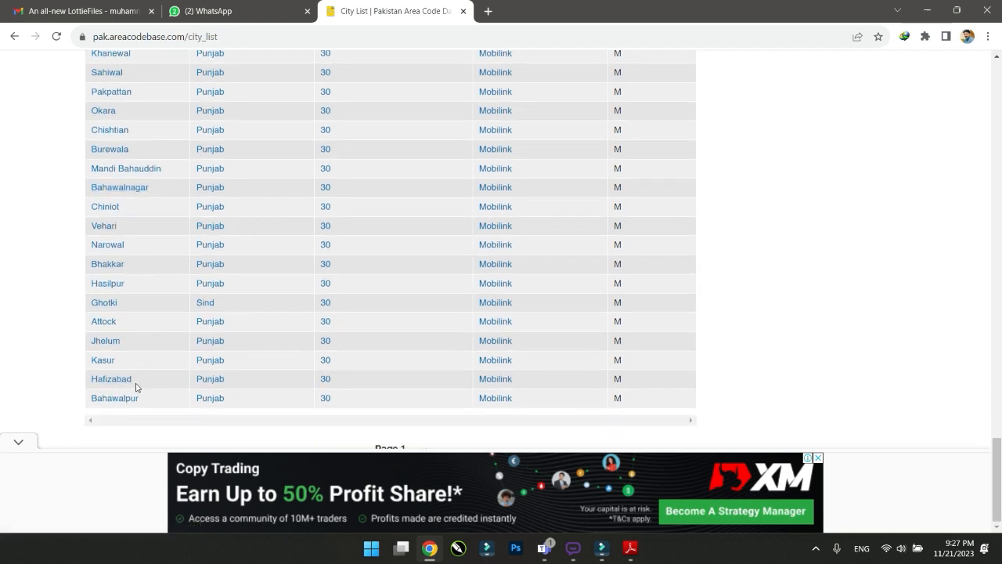
click(817, 458)
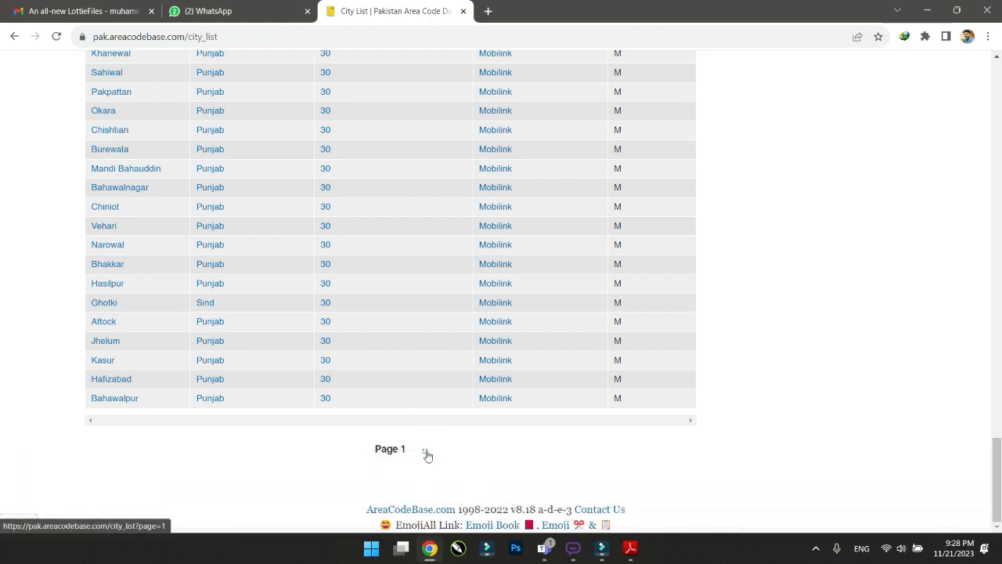
click(425, 451)
click(425, 452)
click(425, 452)
click(427, 453)
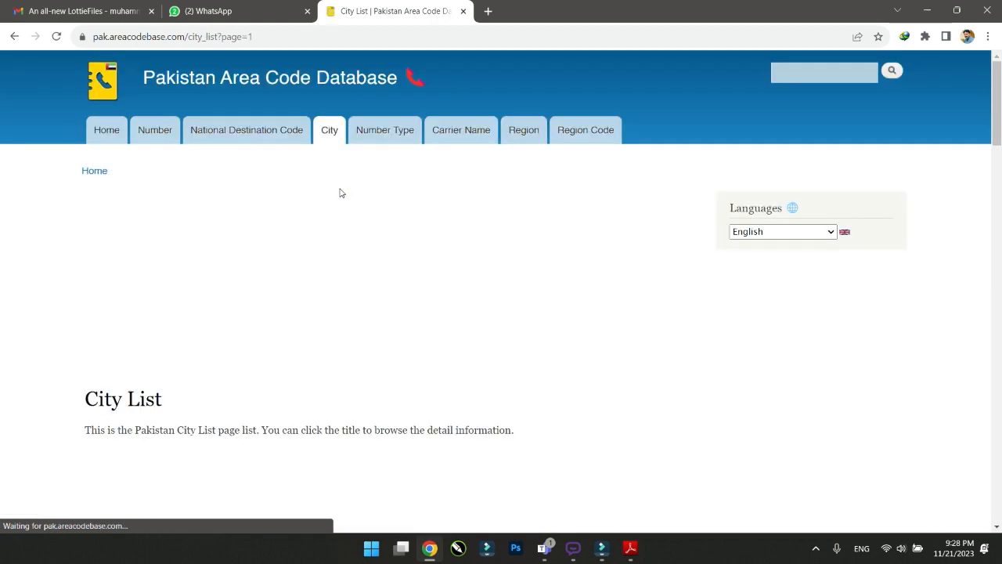
Find Jhelum among the CMPak rows and open its city details page
scroll(340, 248, down, 5)
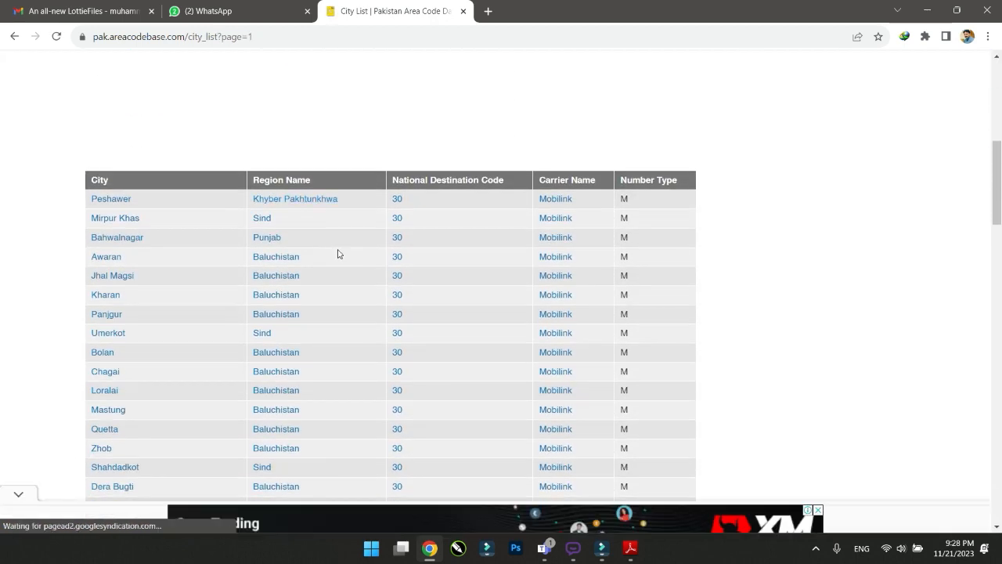
scroll(338, 254, down, 2)
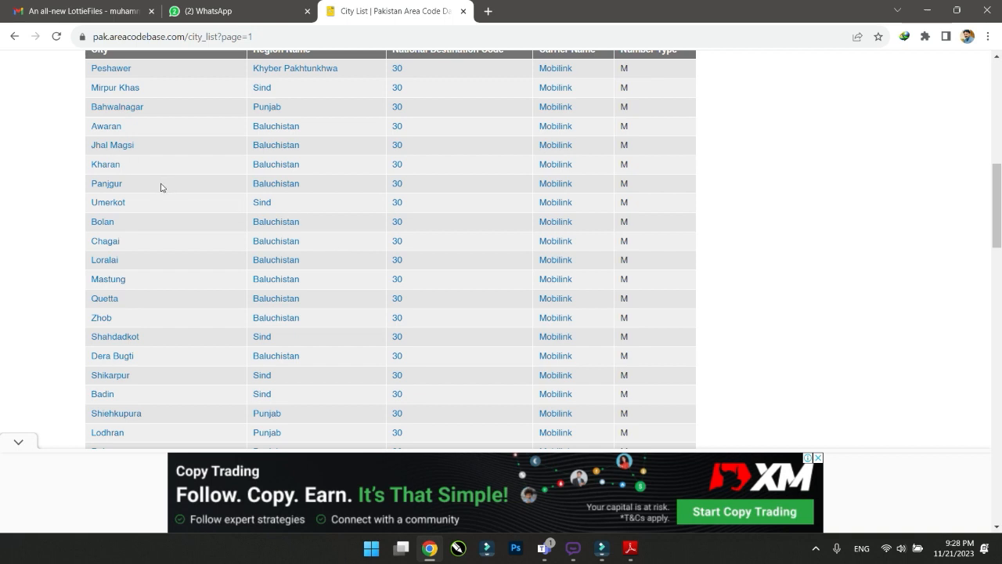
scroll(328, 299, down, 2)
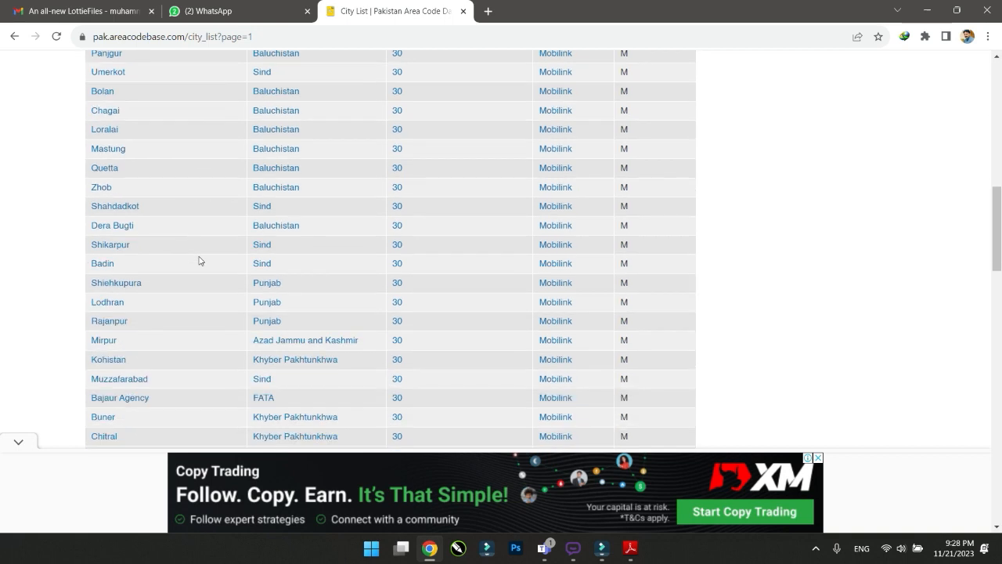
scroll(199, 261, down, 2)
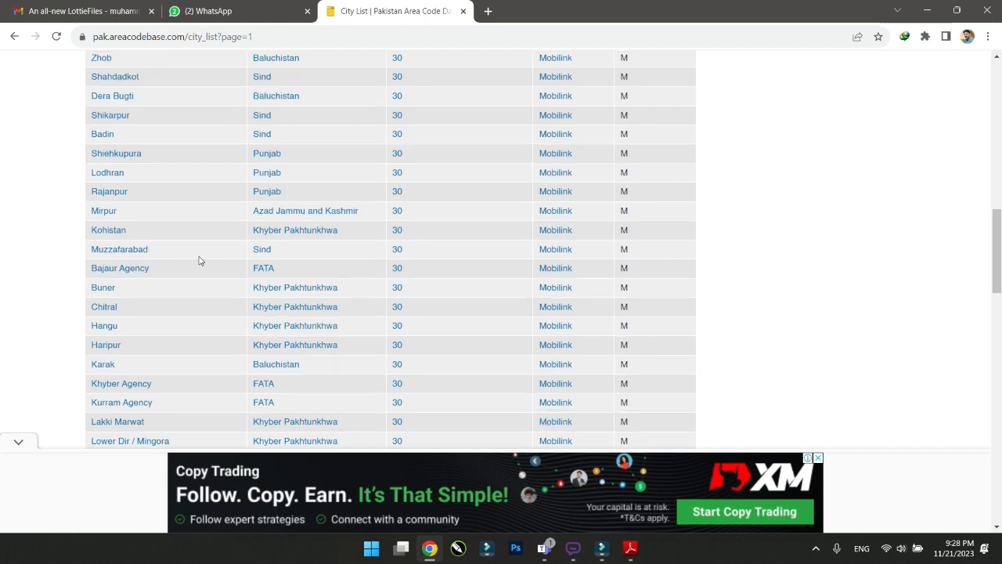
scroll(196, 259, up, 5)
scroll(194, 264, down, 4)
scroll(194, 264, down, 4)
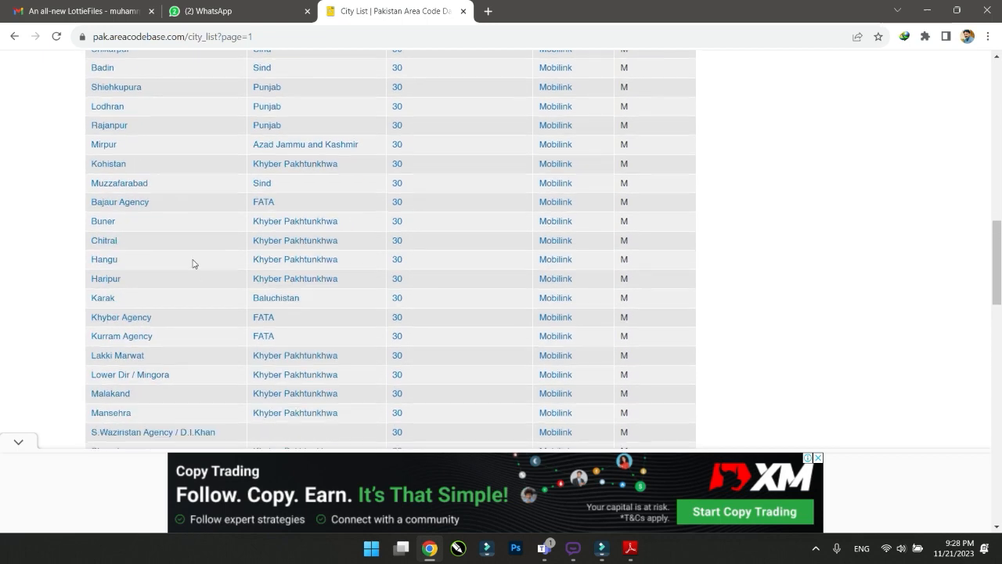
scroll(192, 264, down, 2)
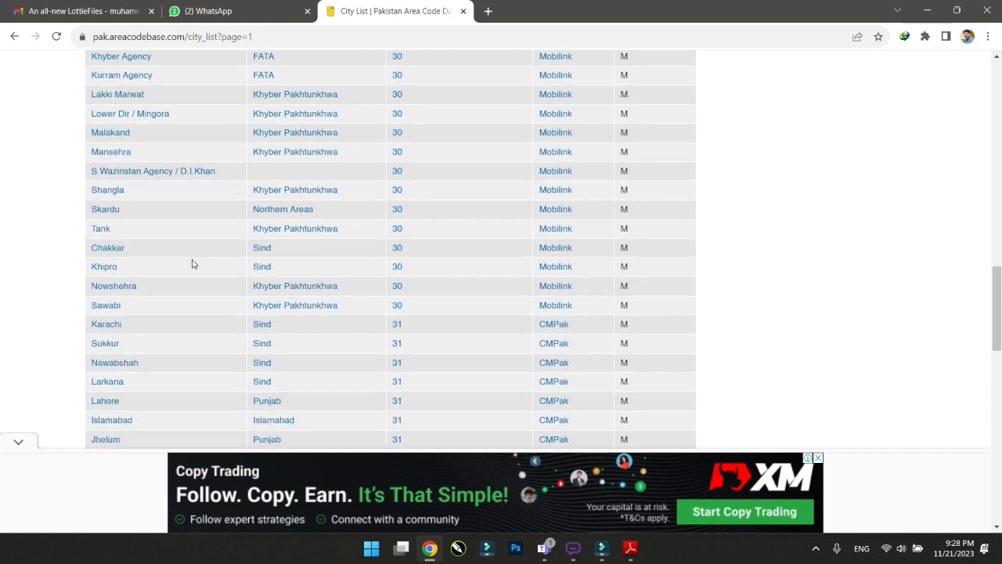
scroll(208, 260, down, 2)
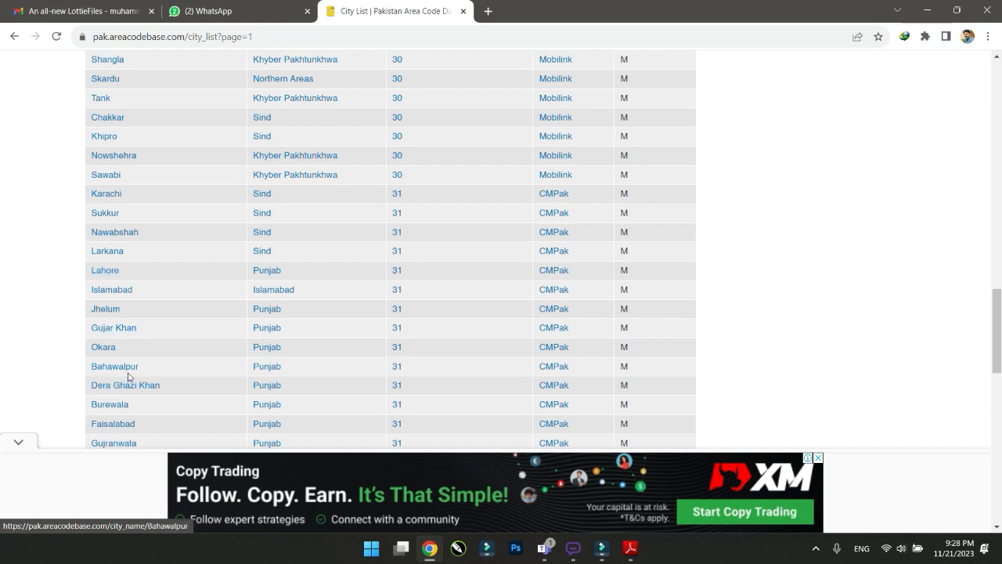
click(112, 313)
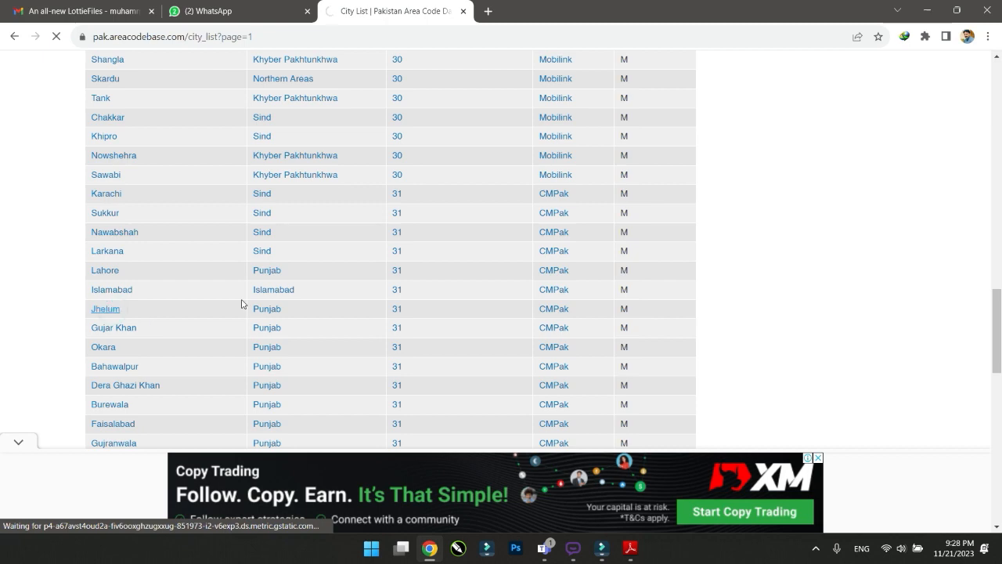
Select the first Jhelum number range, 15800000 to 15899999
scroll(242, 304, down, 7)
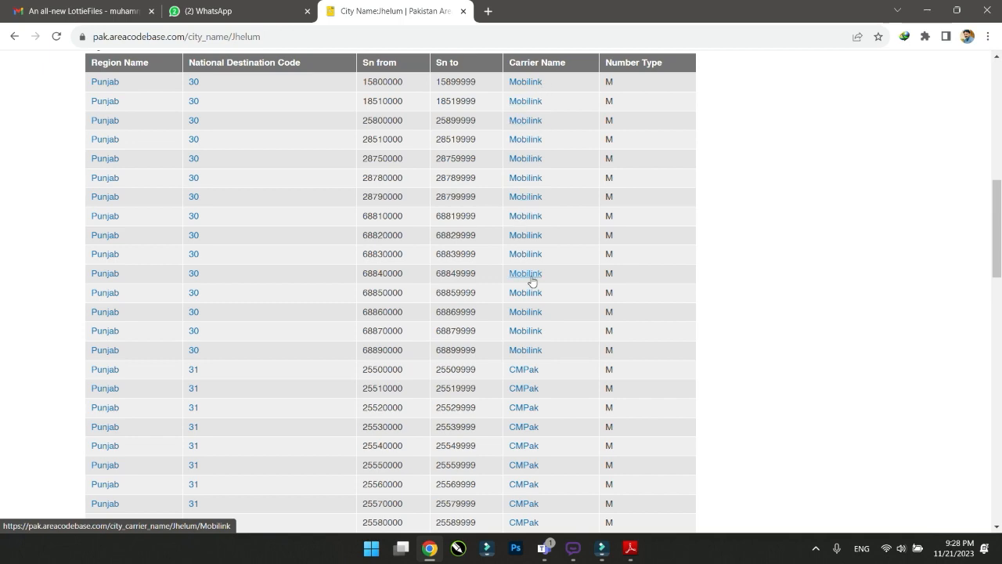
scroll(537, 328, down, 2)
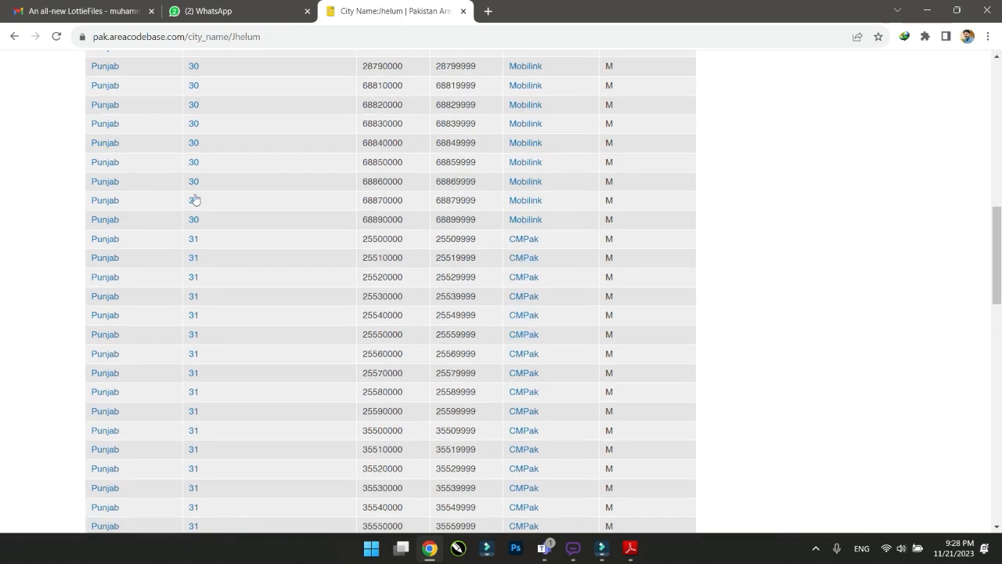
scroll(214, 195, up, 3)
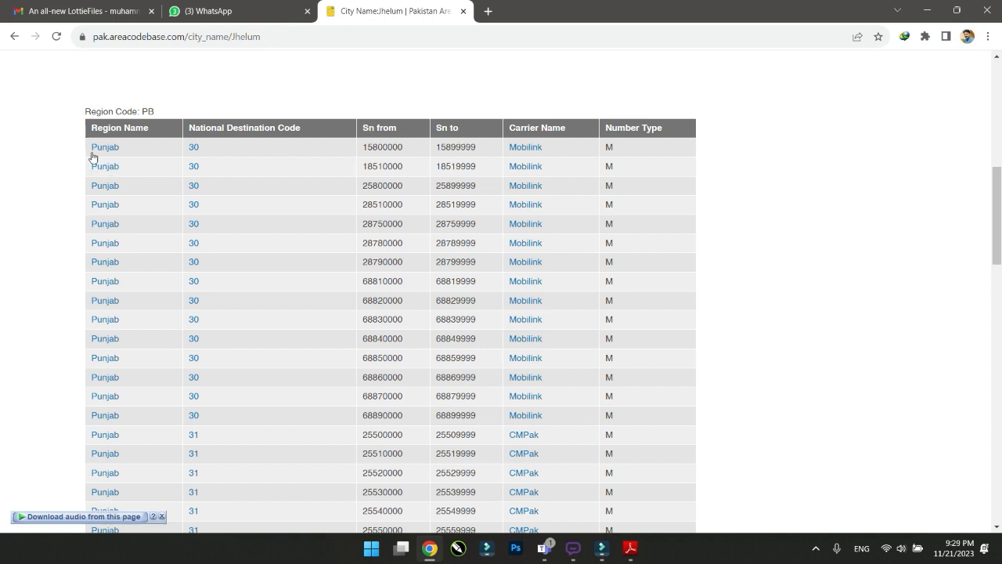
drag(100, 150, 62, 148)
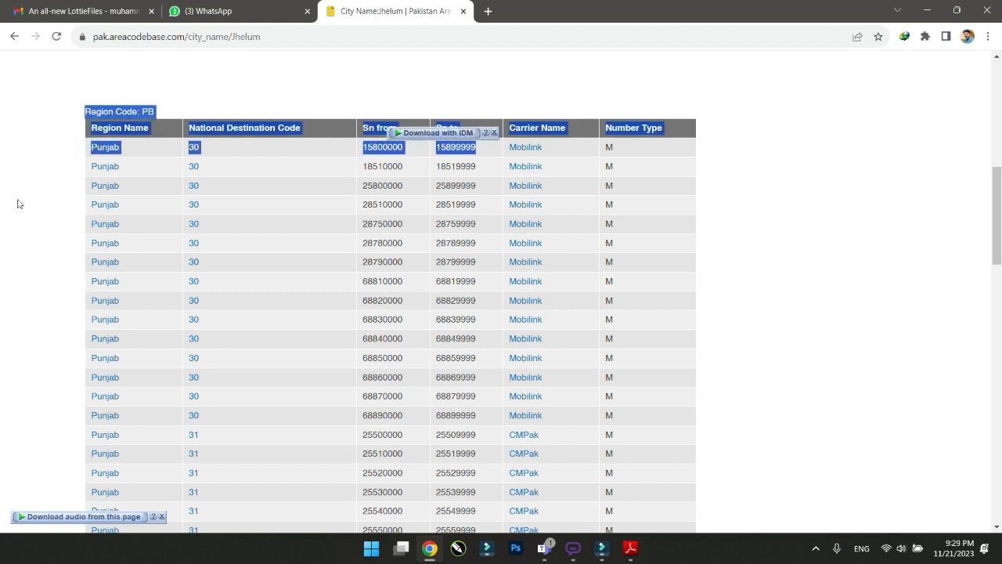
drag(266, 151, 480, 151)
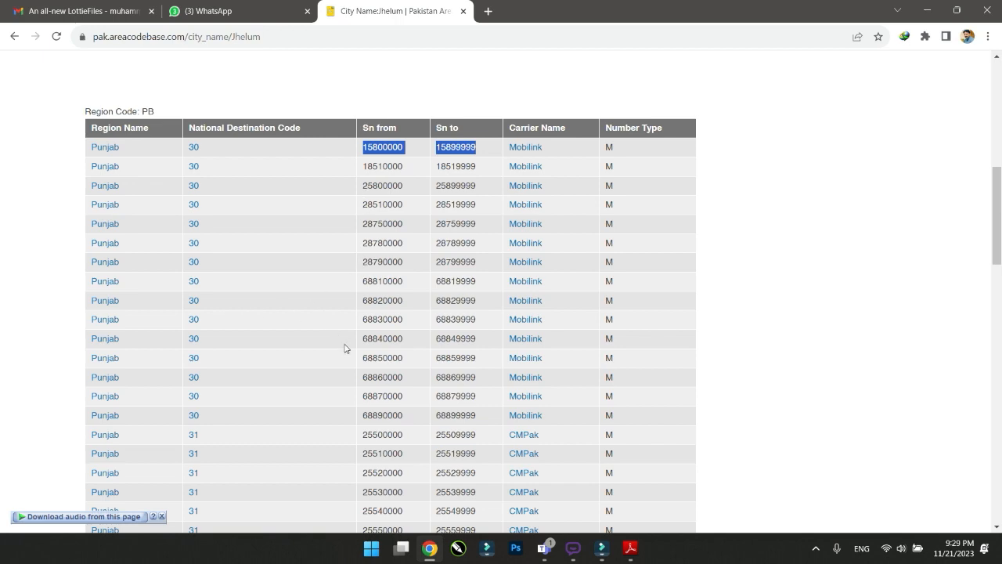
Scroll through the remaining Jhelum ranges and clear the selection
scroll(251, 347, down, 3)
scroll(235, 290, down, 8)
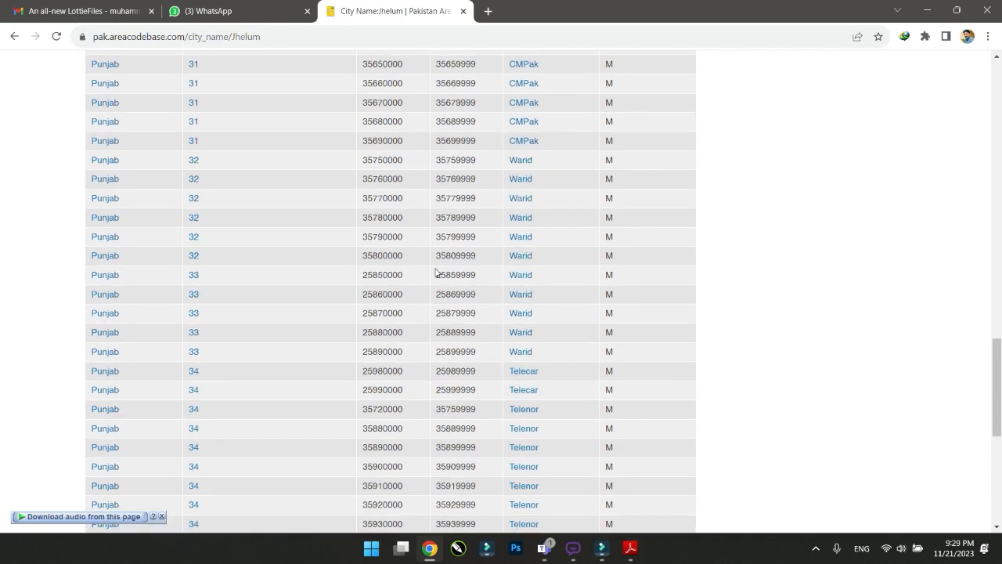
scroll(436, 273, down, 5)
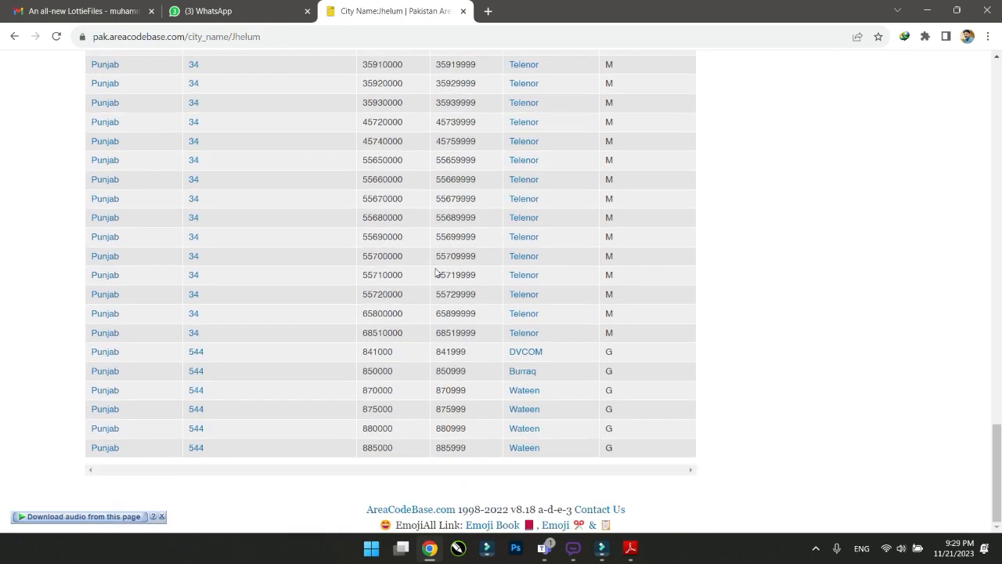
scroll(443, 270, up, 15)
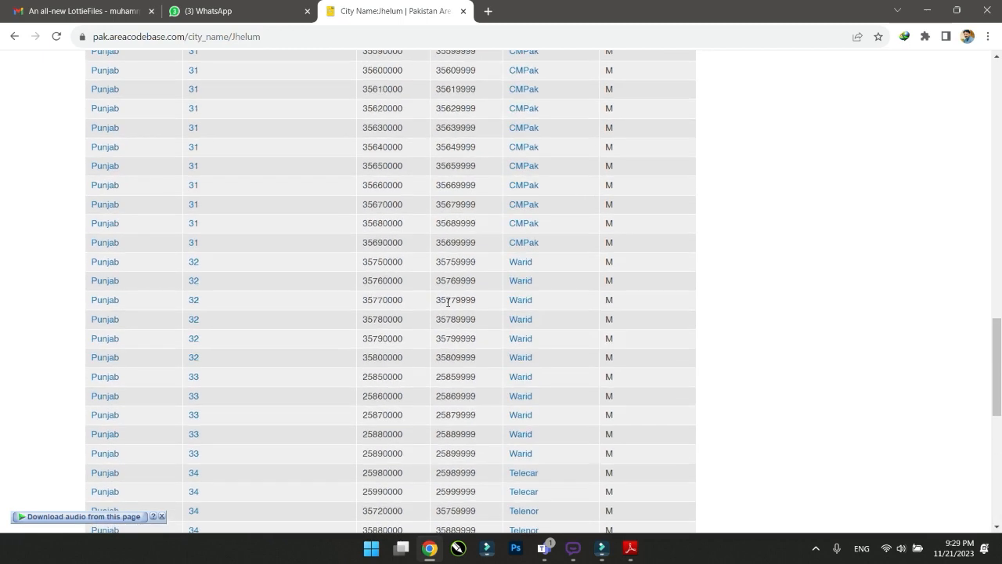
scroll(221, 123, up, 5)
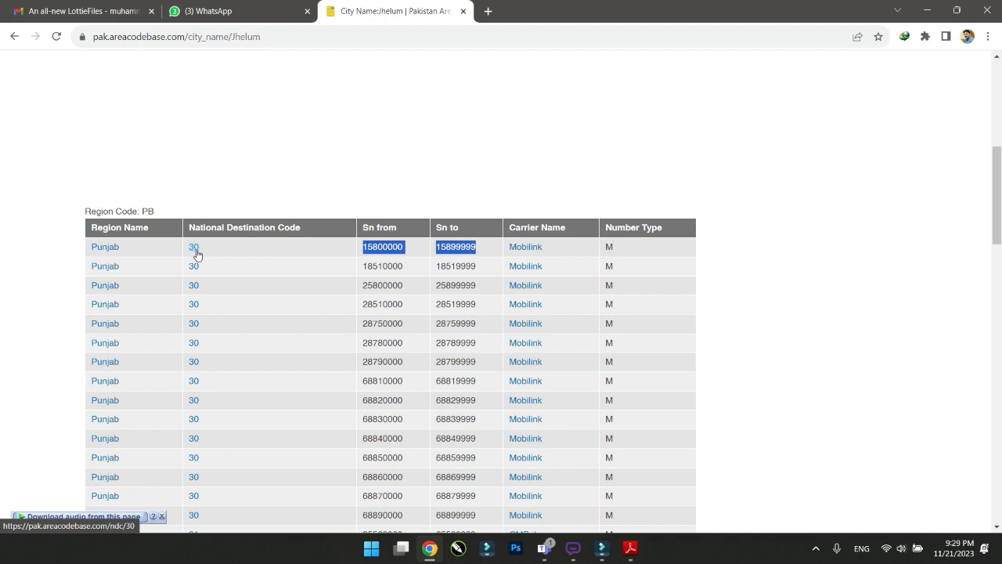
click(367, 248)
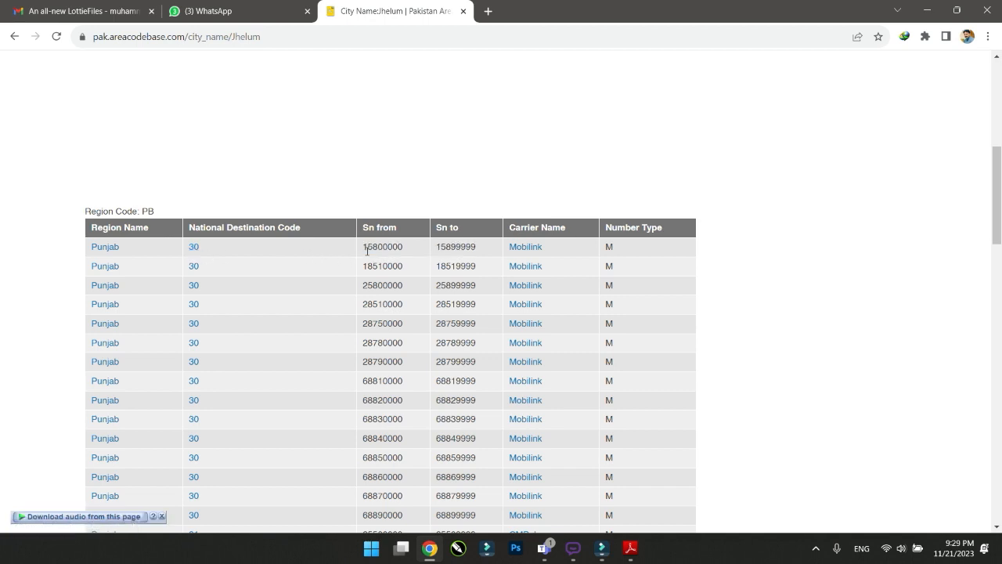
click(364, 248)
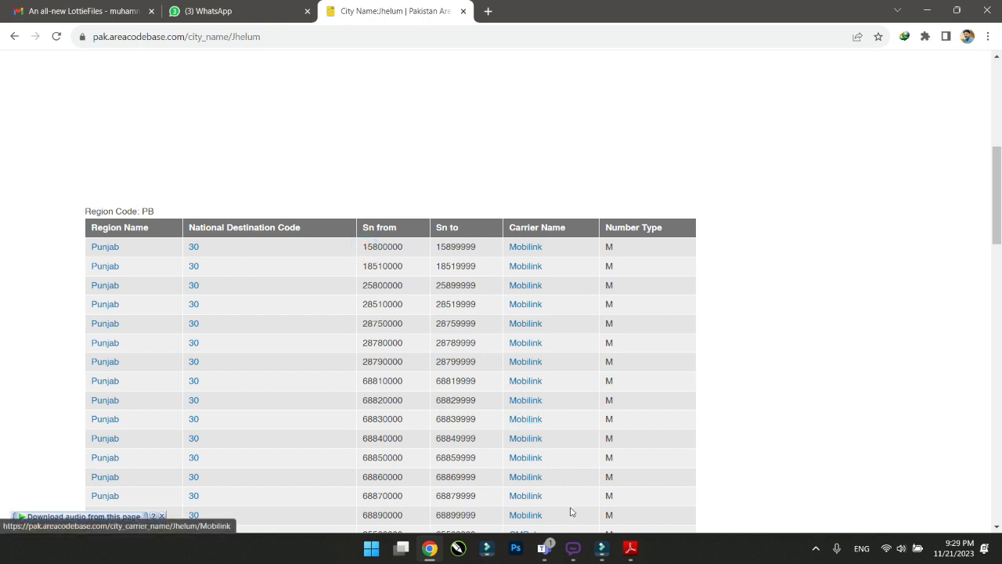
Open BotMaster's Numbers Generator and enter 301 as the start number
mouse_move(571, 554)
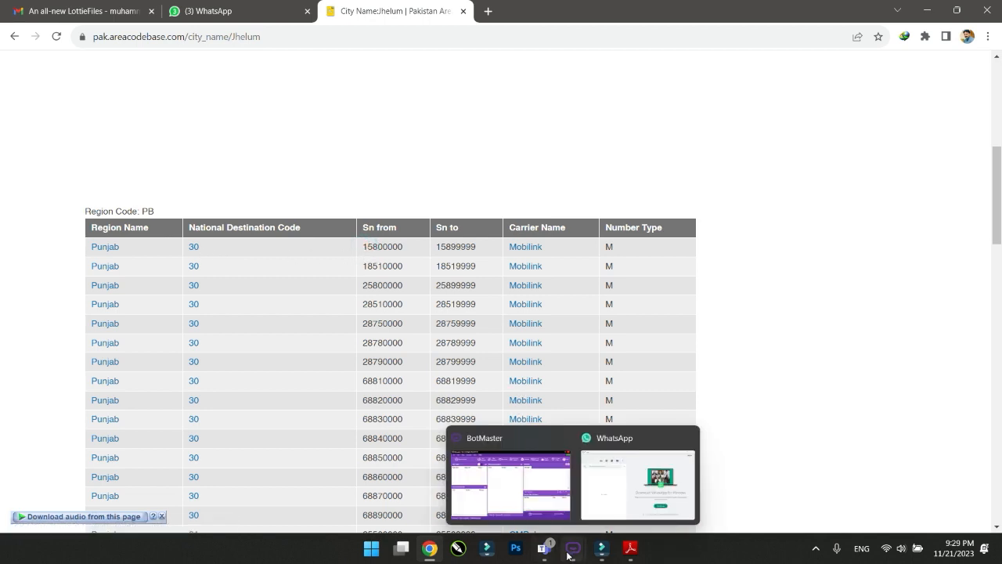
click(569, 553)
click(529, 491)
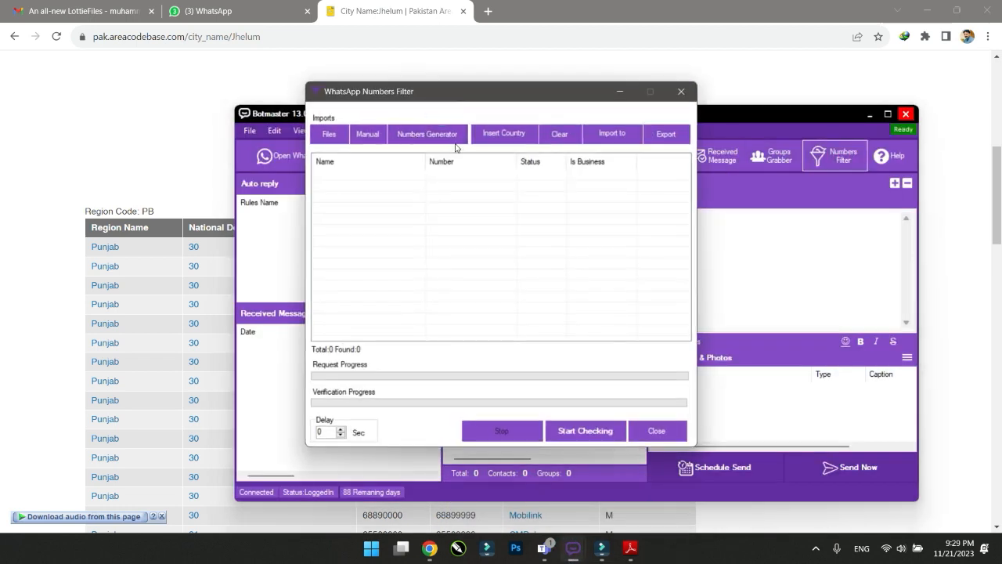
click(418, 137)
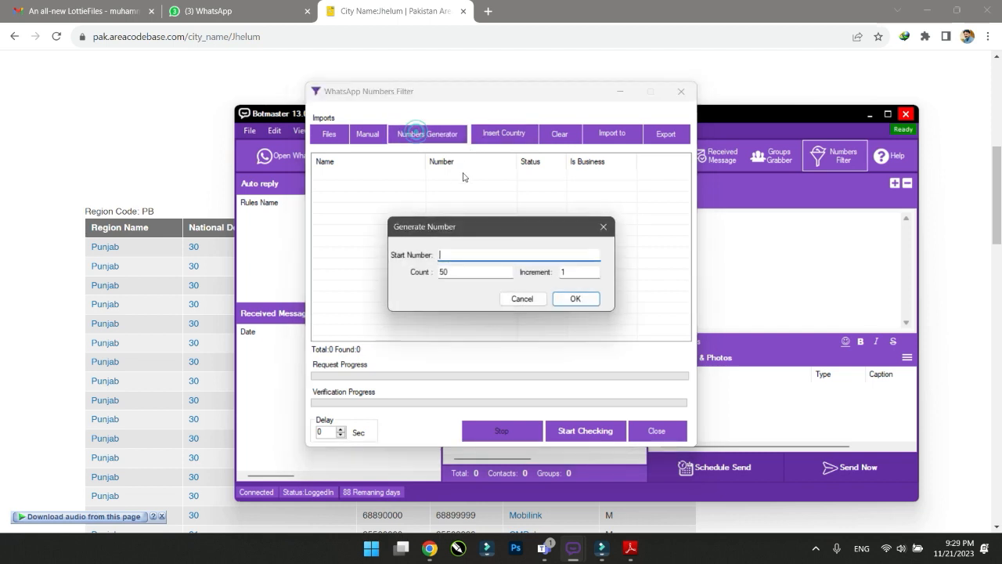
text(301)
click(143, 137)
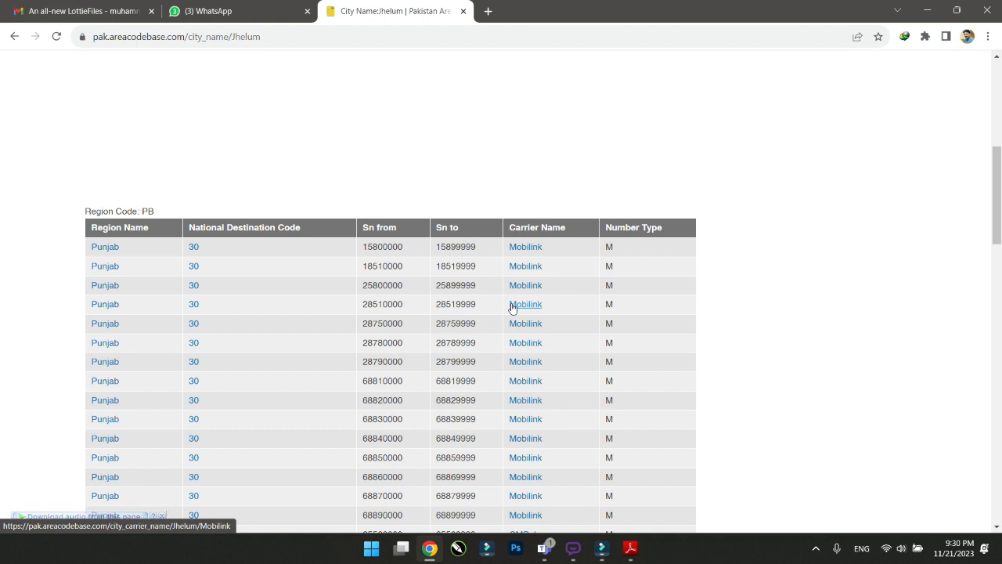
scroll(512, 306, down, 2)
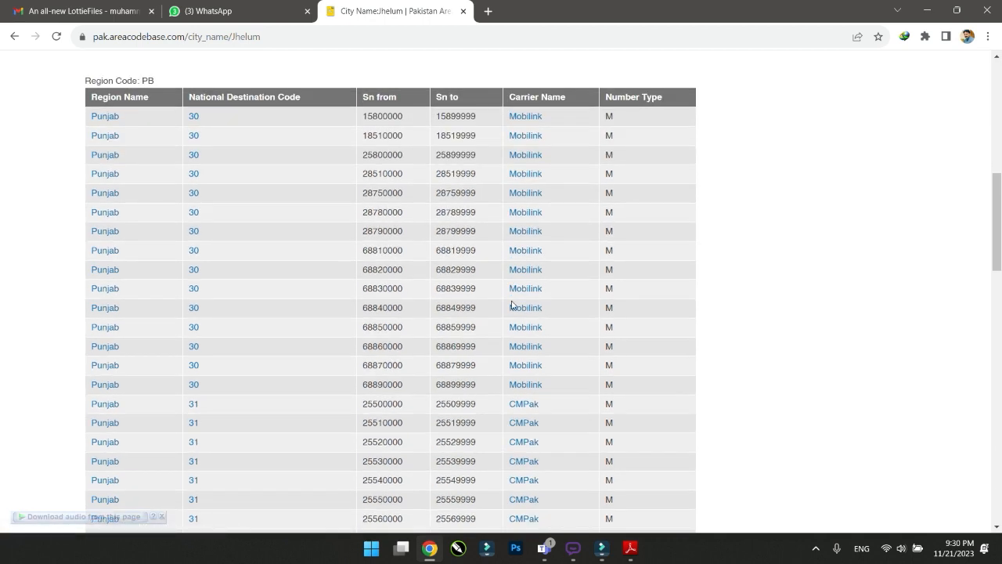
scroll(512, 306, up, 1)
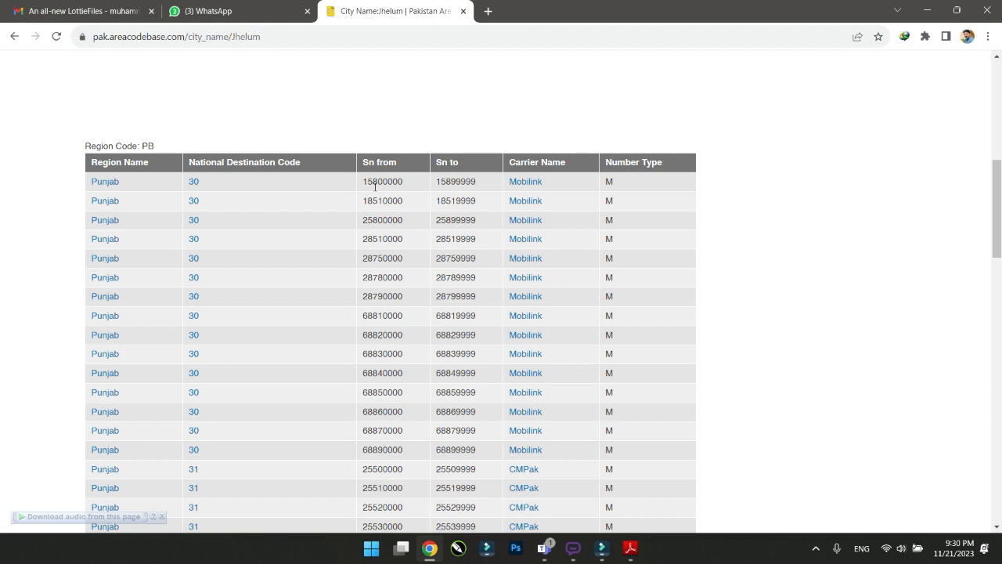
mouse_move(573, 549)
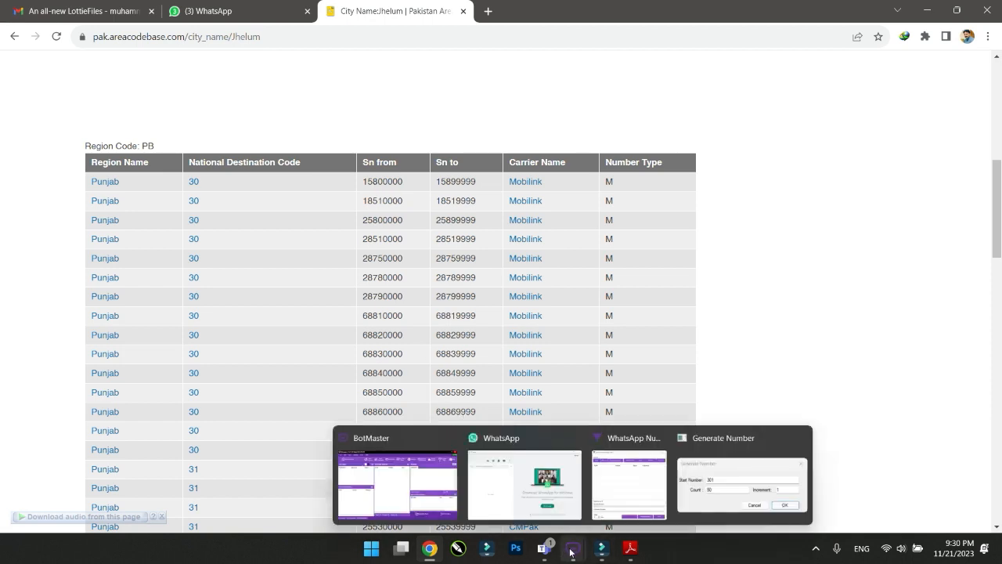
click(613, 489)
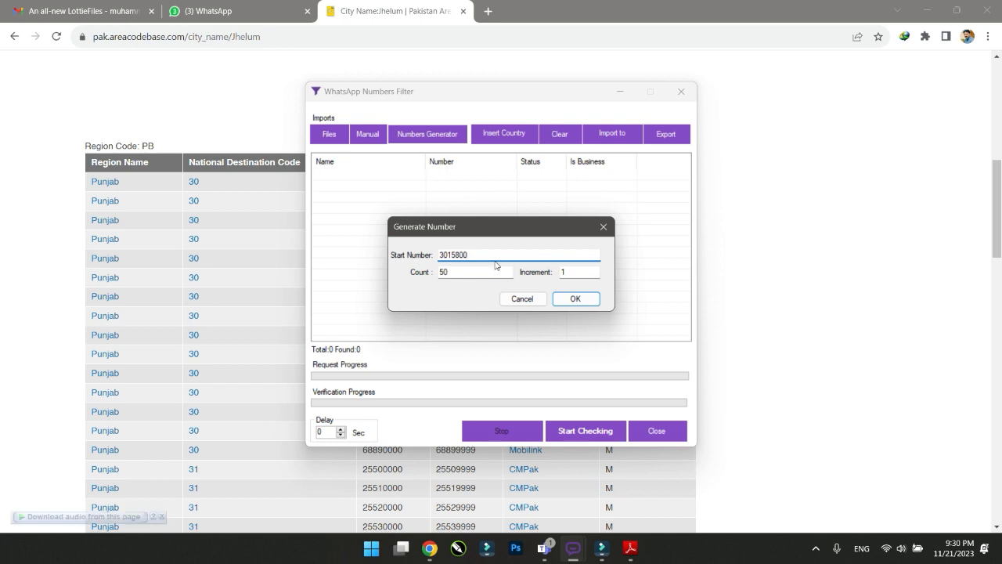
key(BackSpace)
double_click(464, 273)
text(500)
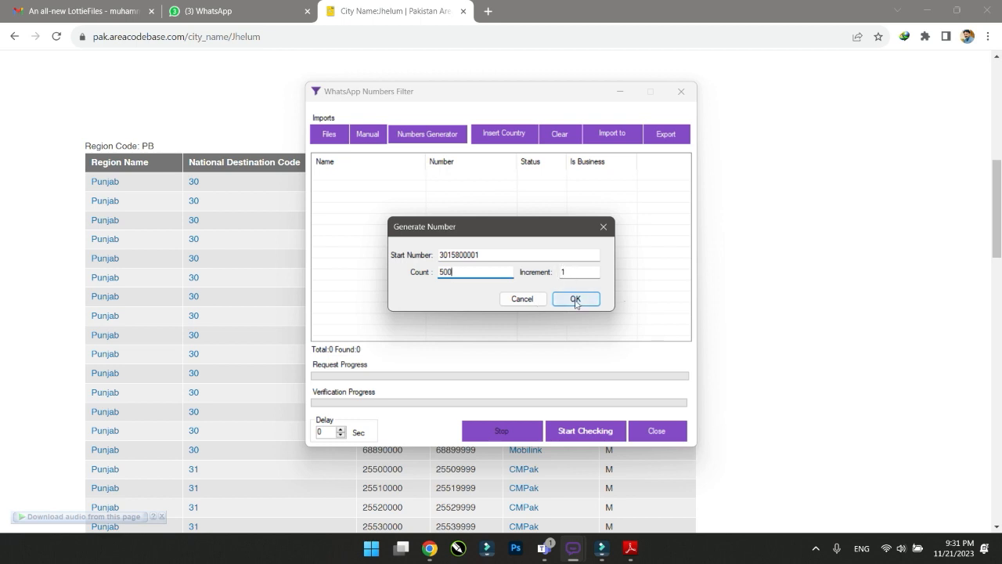
click(576, 299)
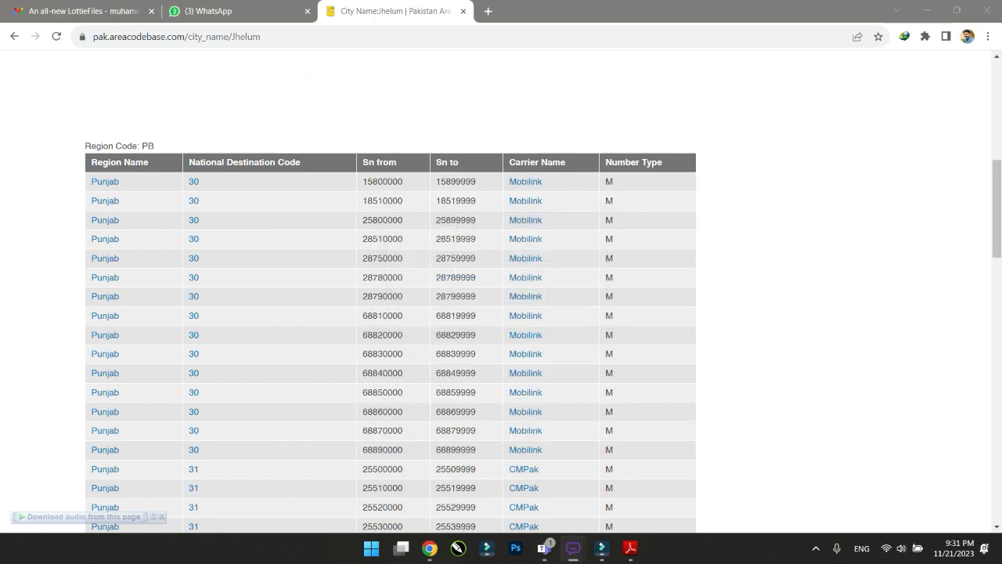
click(926, 10)
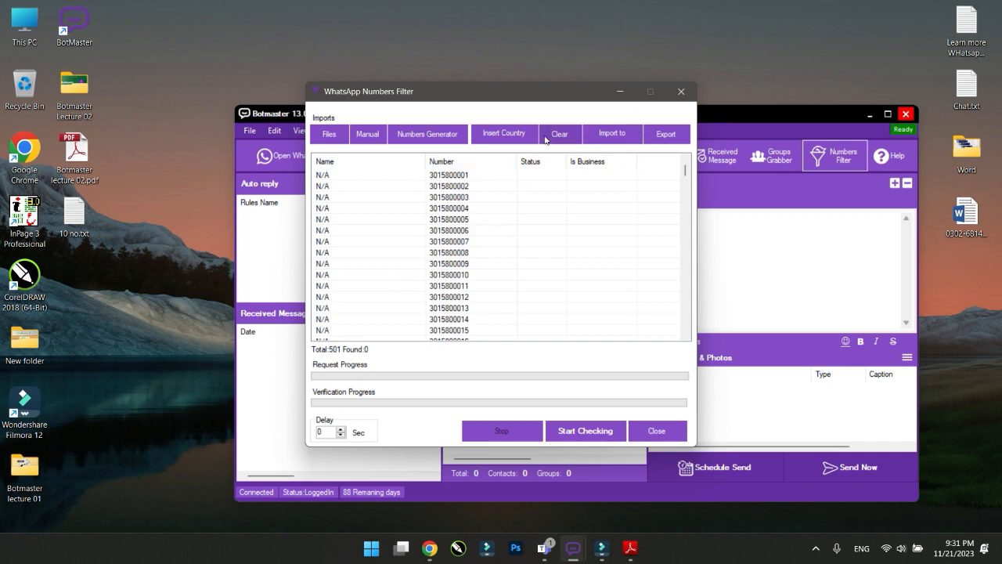
click(503, 134)
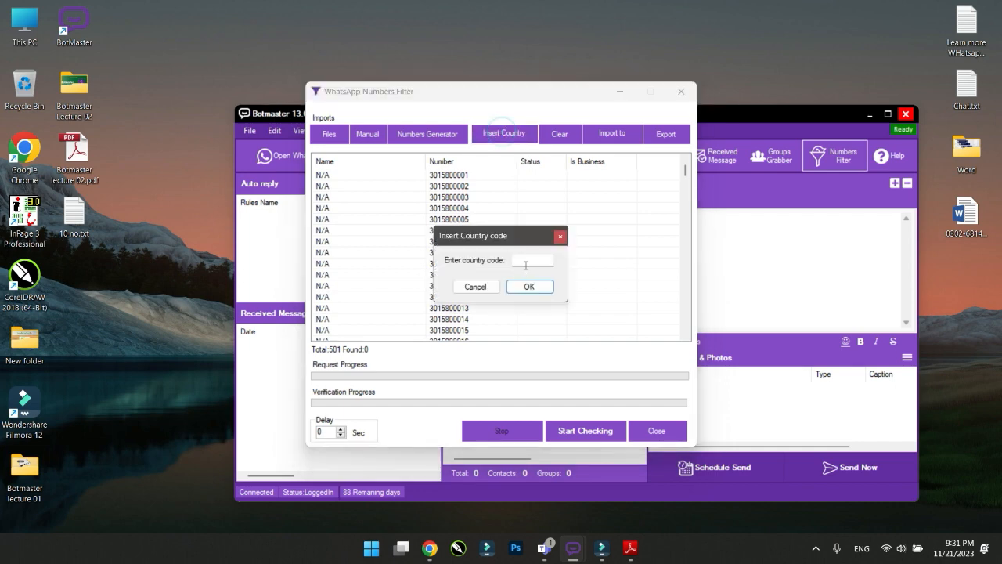
click(530, 253)
text(92)
click(526, 286)
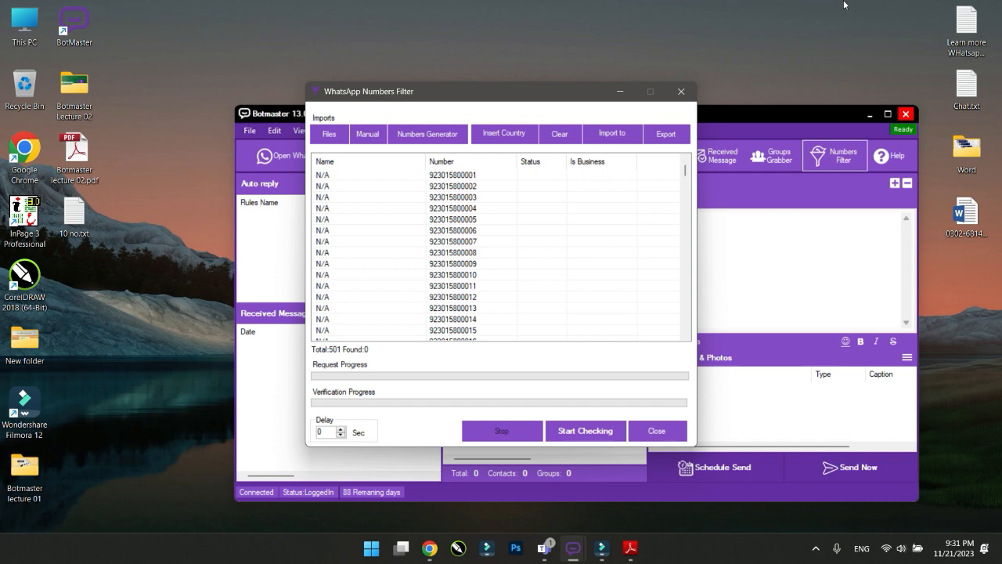
drag(685, 173, 685, 334)
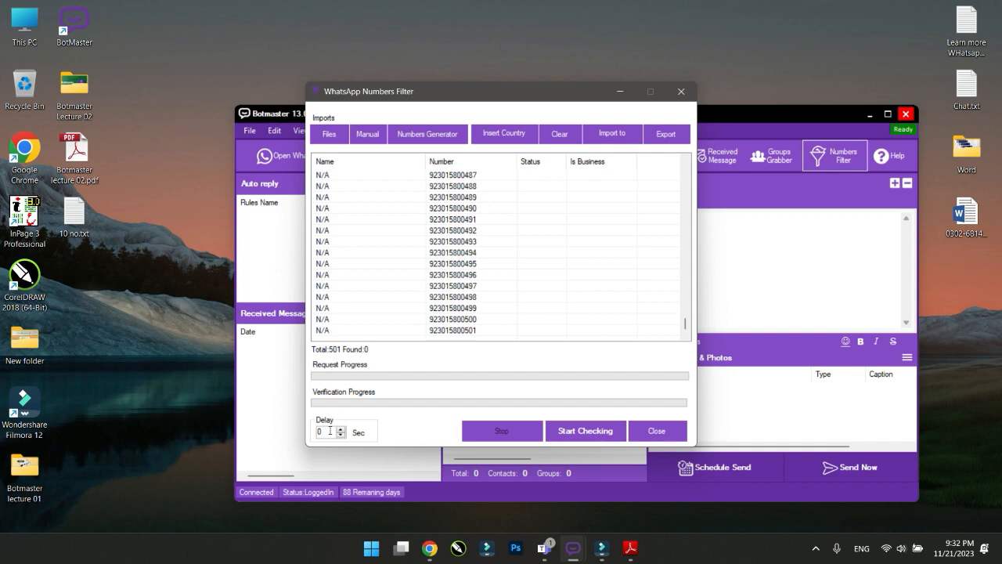
Run the WhatsApp check on all 501 generated numbers
click(572, 435)
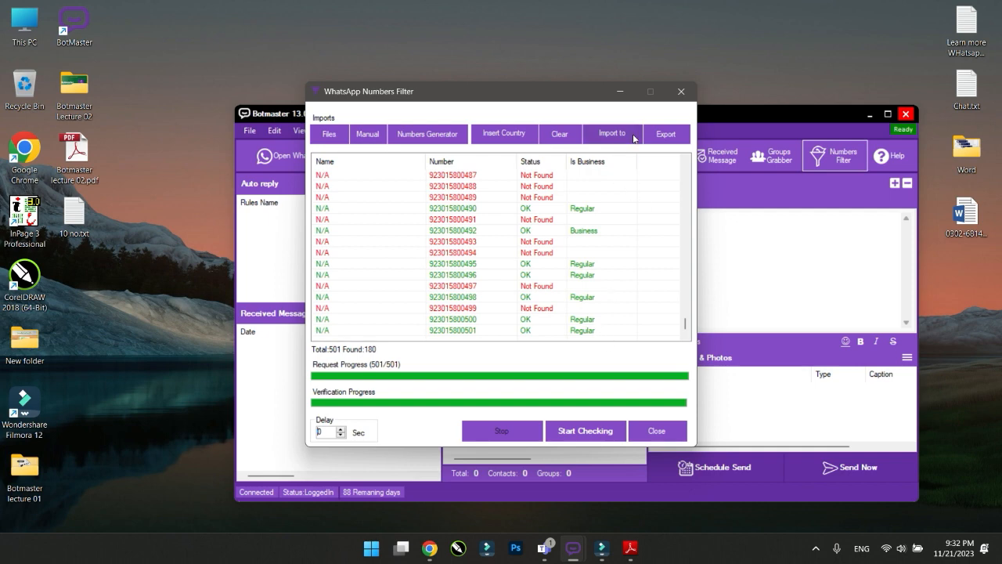
Export all checked numbers to a Desktop .txt file named 180-Jehlum plus the range's starting number
click(658, 136)
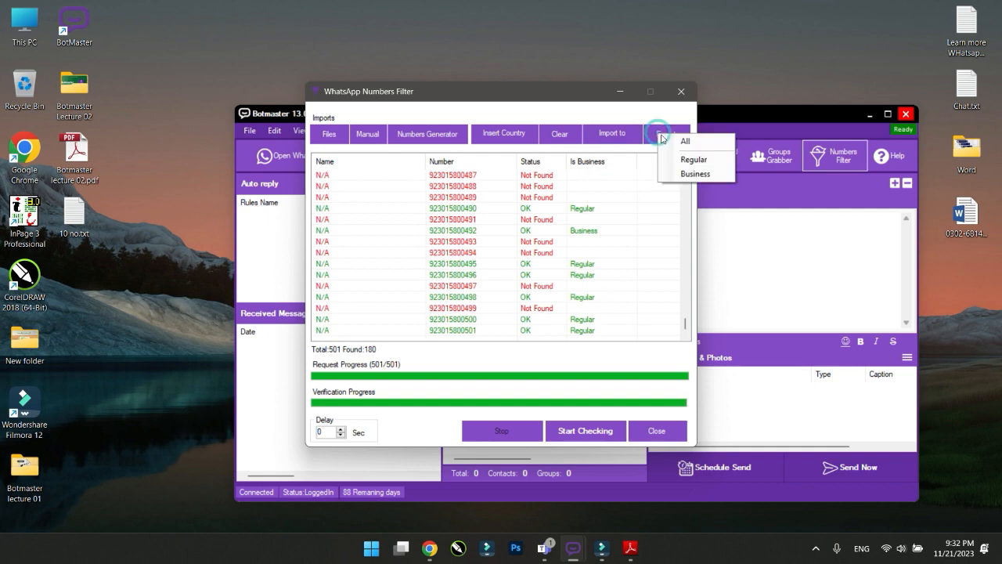
click(705, 144)
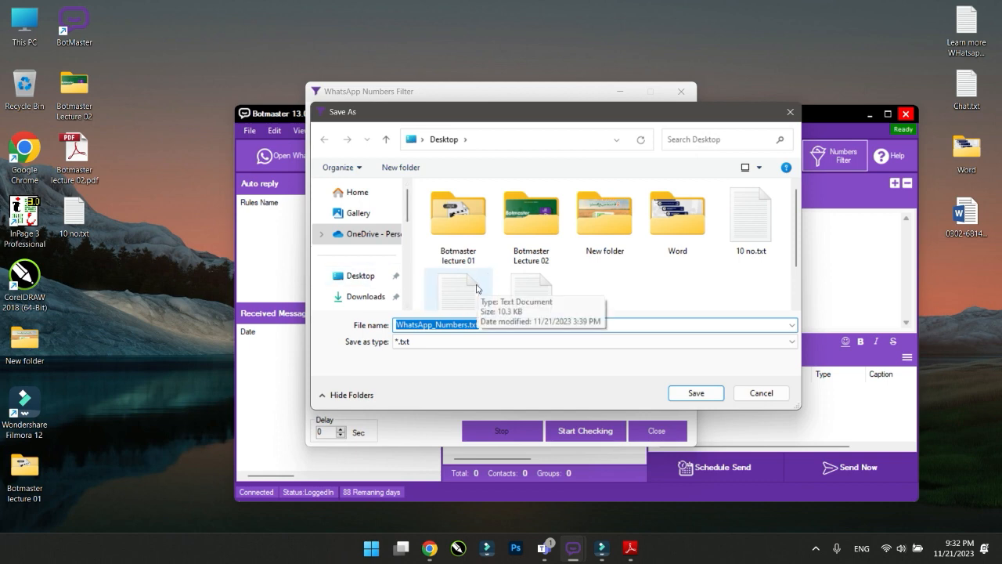
drag(462, 111, 572, 109)
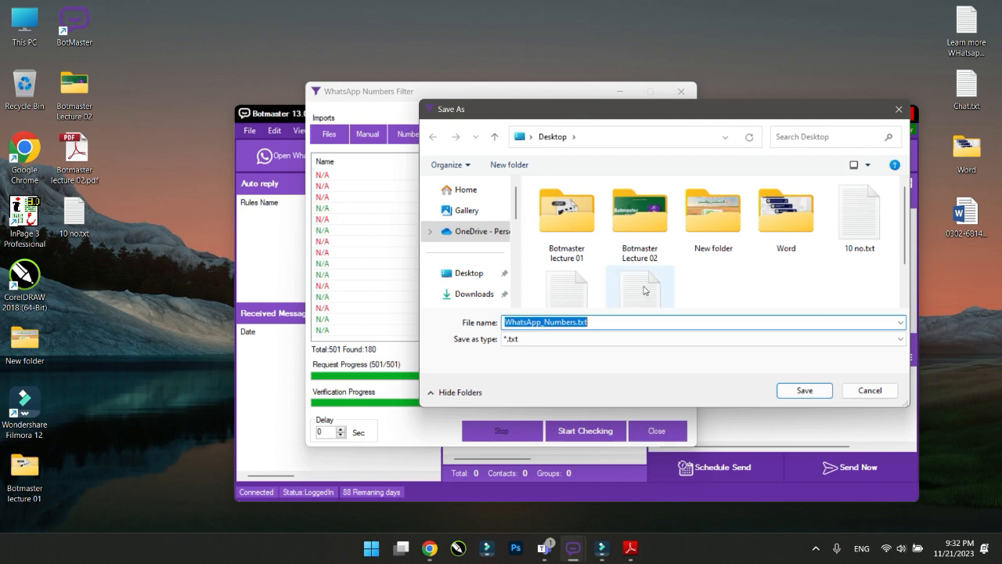
text(180-)
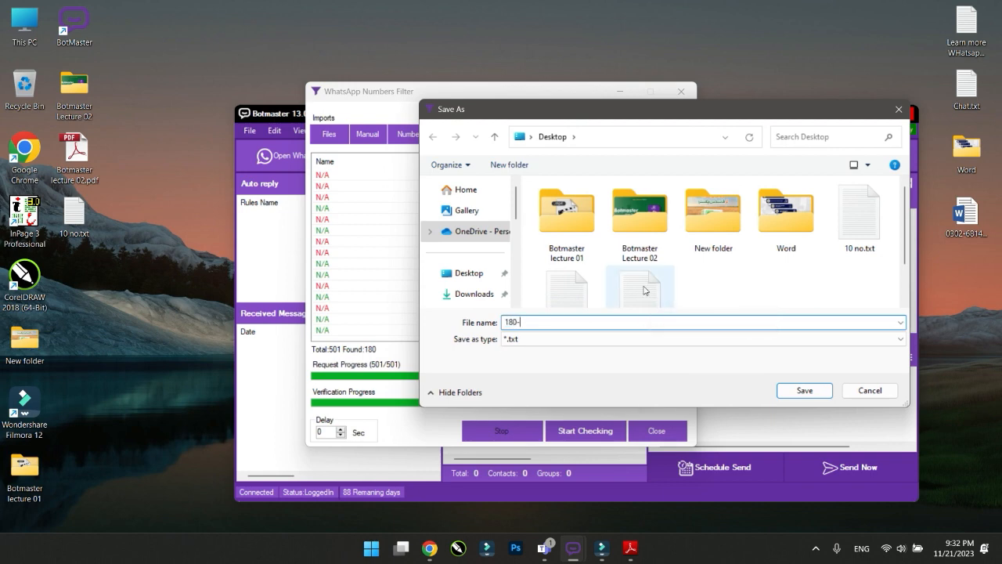
click(467, 272)
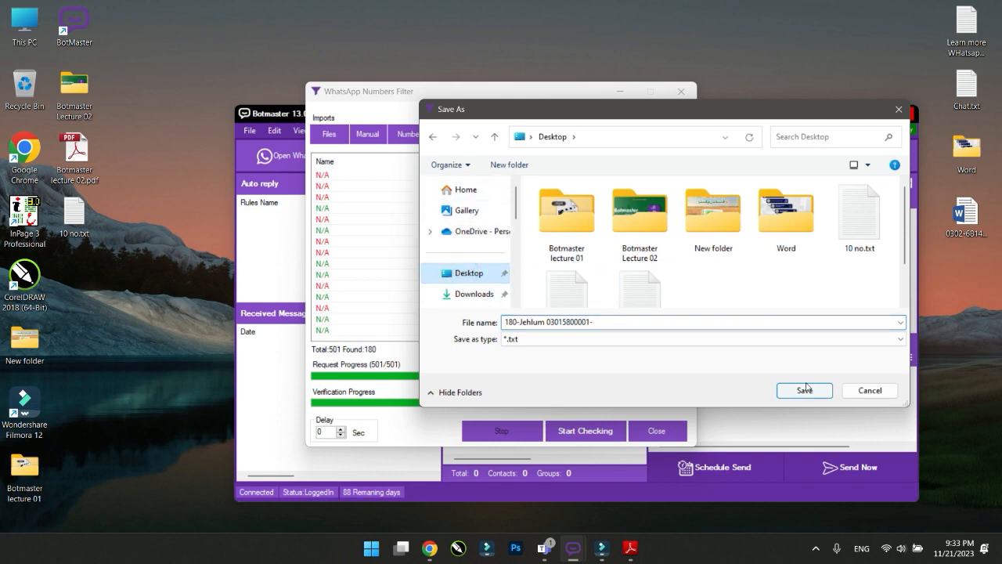
click(805, 389)
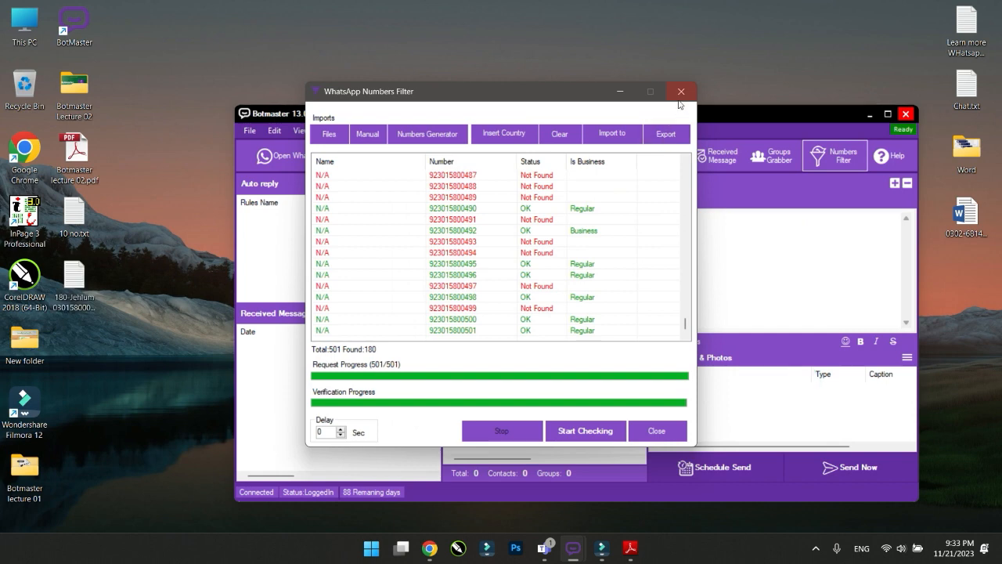
click(613, 135)
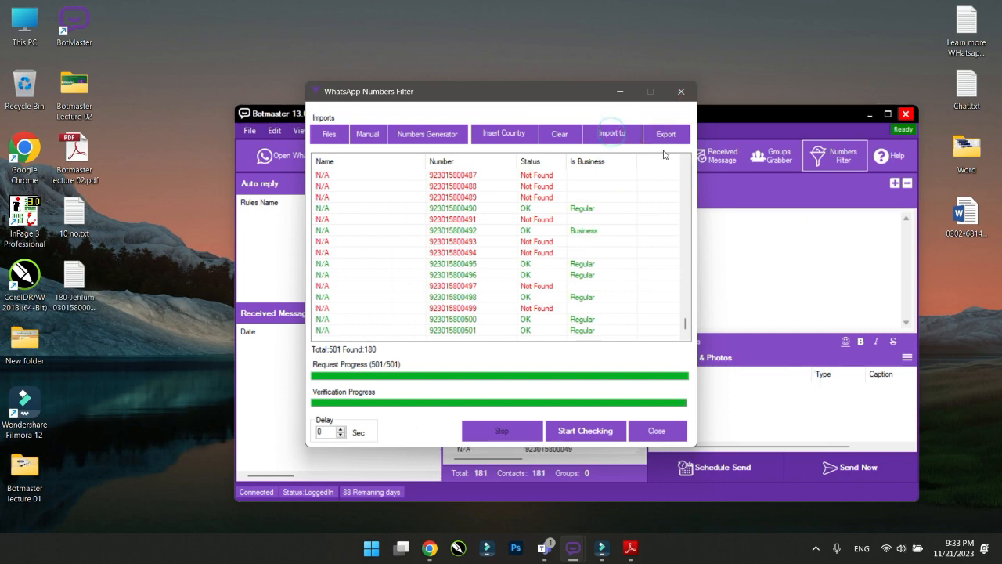
click(617, 91)
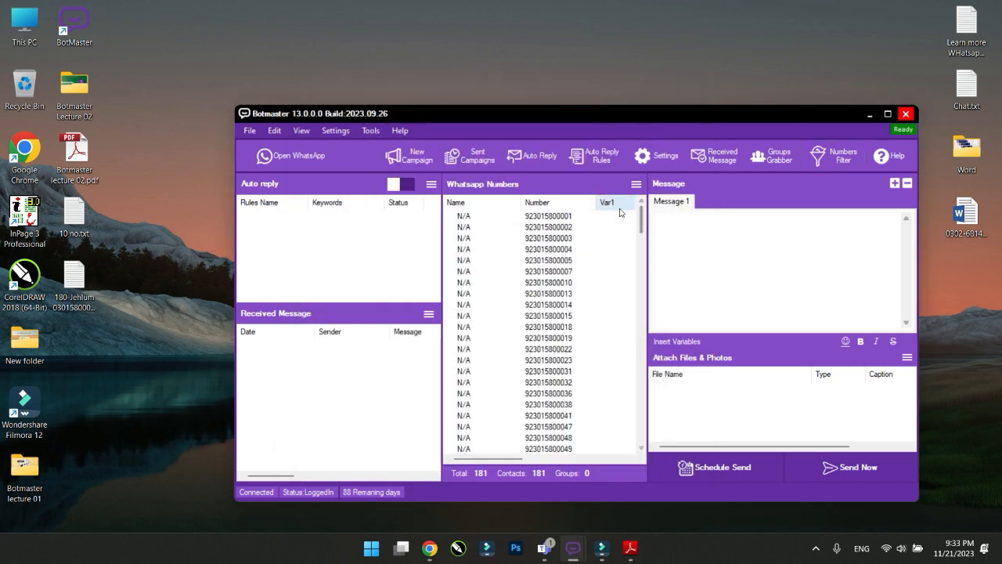
click(635, 184)
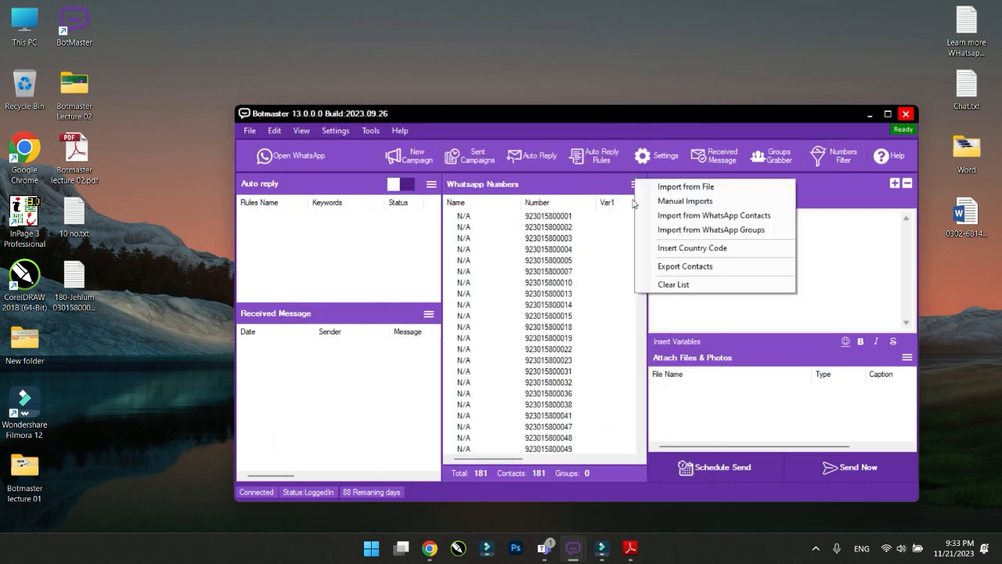
click(675, 284)
click(510, 319)
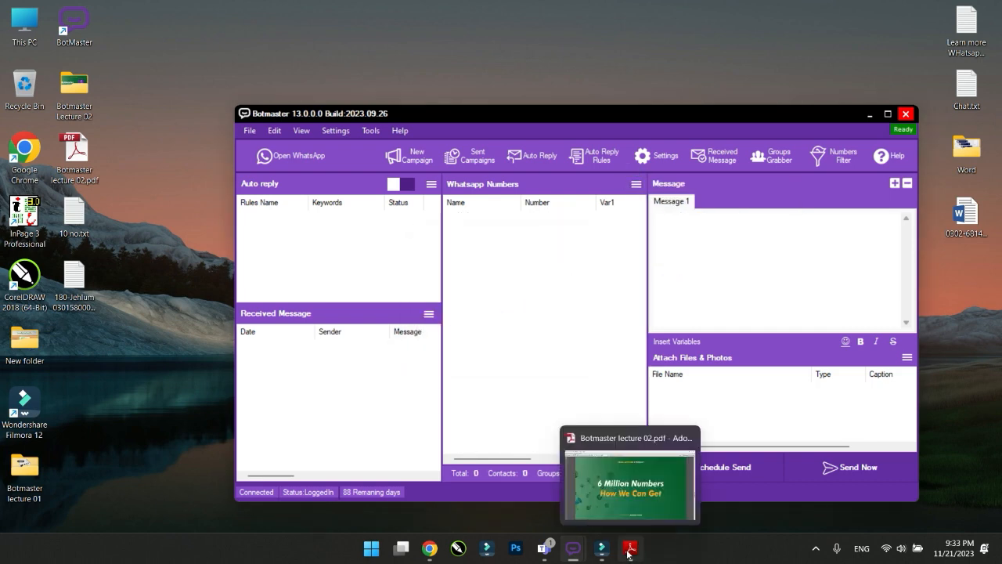
click(631, 548)
click(574, 548)
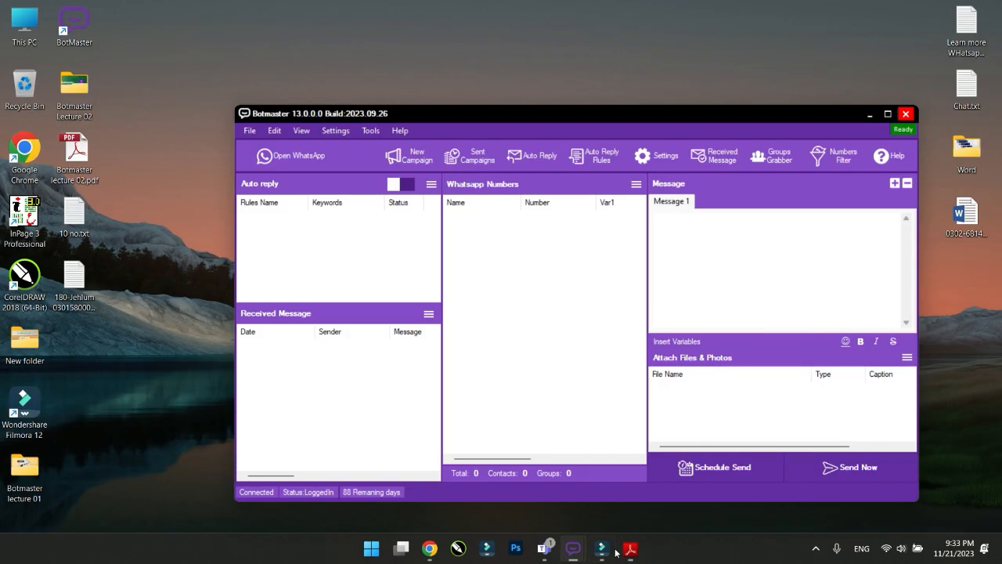
mouse_move(579, 552)
click(725, 487)
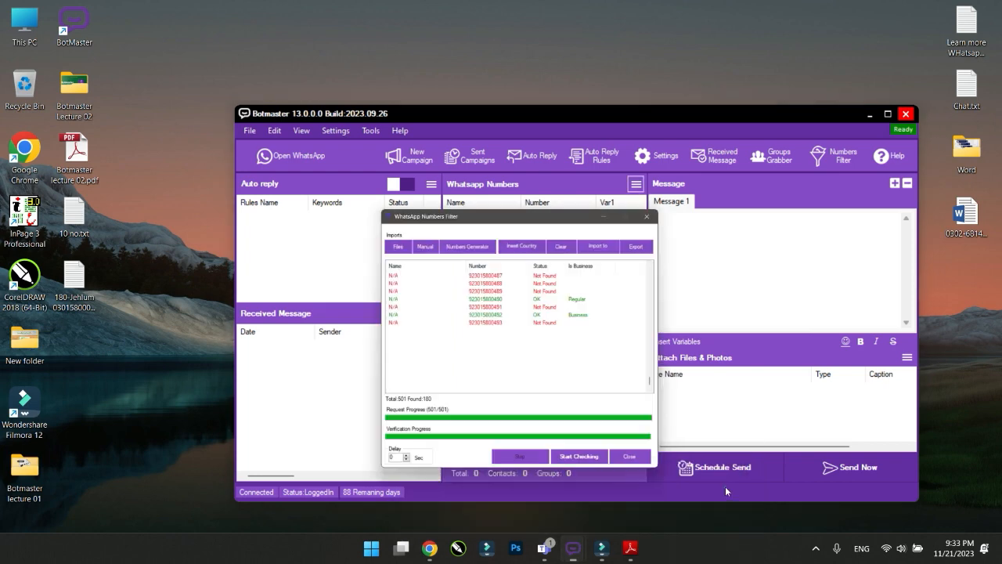
click(665, 134)
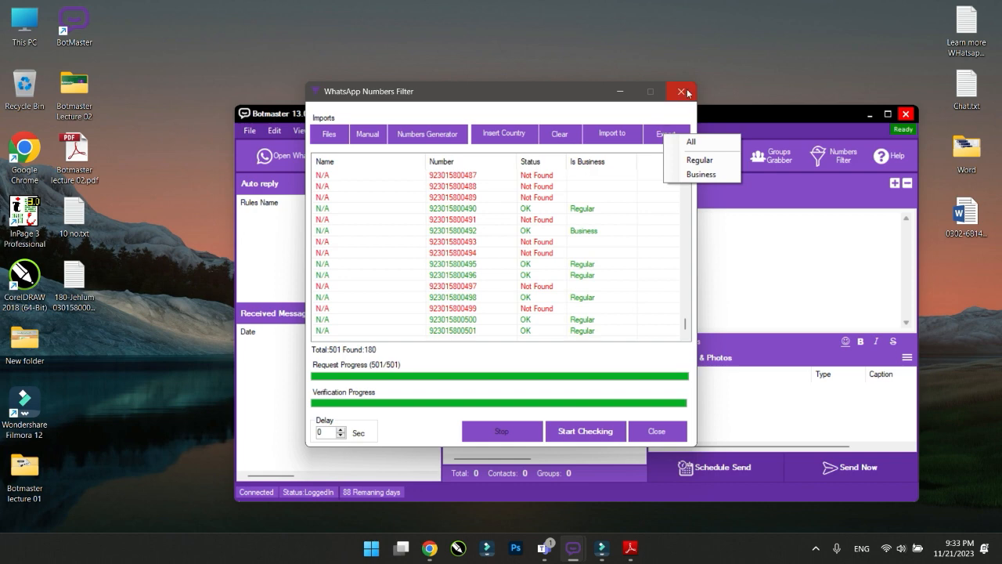
click(657, 431)
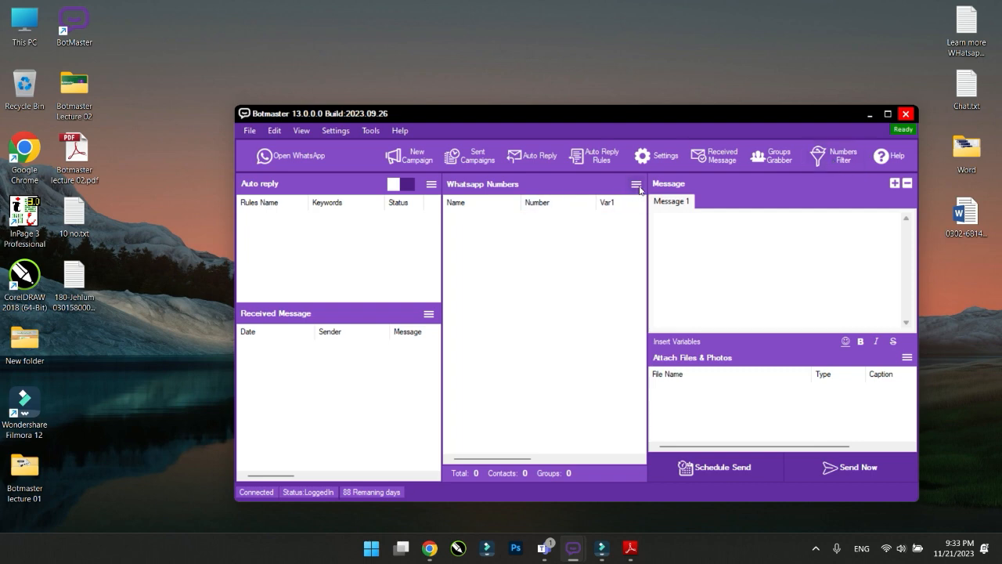
click(559, 249)
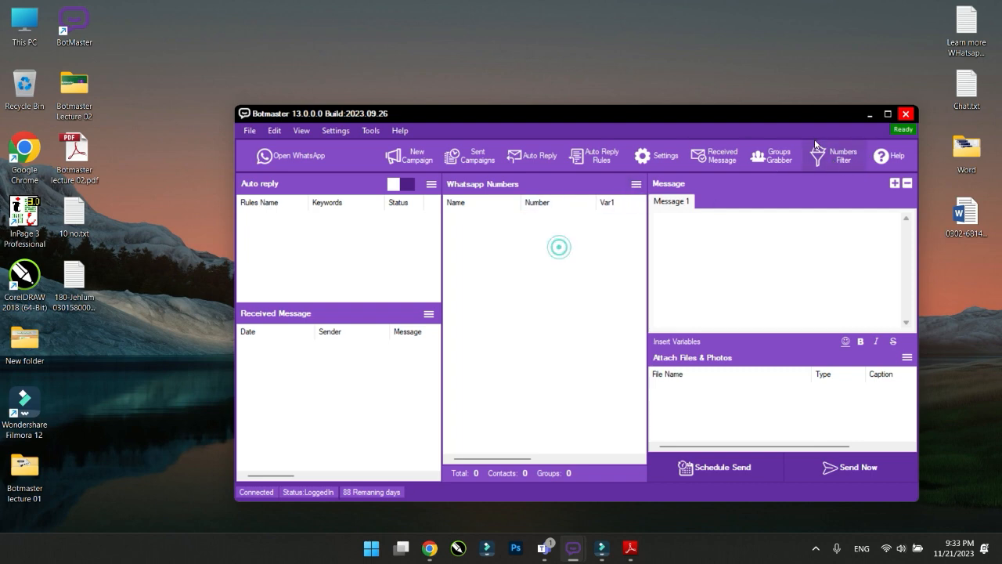
Minimize BotMaster, restore Chrome's Jhelum area-code page, then switch to the lecture PDF in Adobe Reader
click(870, 115)
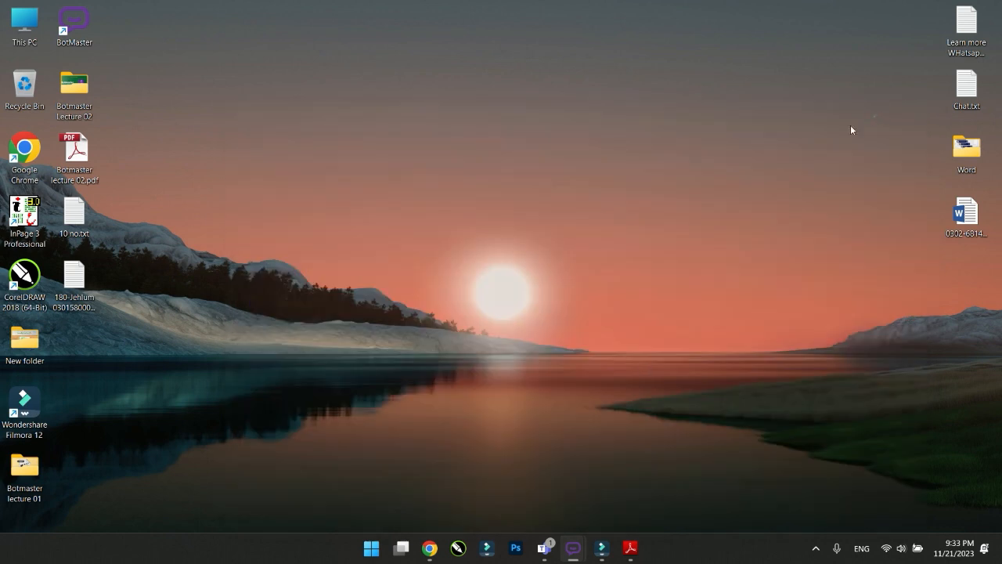
click(430, 548)
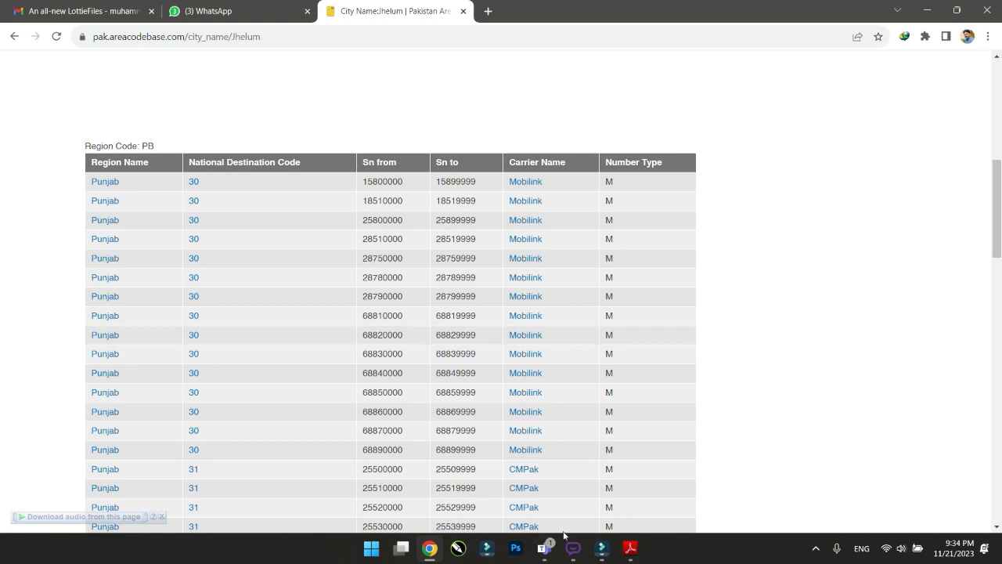
click(630, 548)
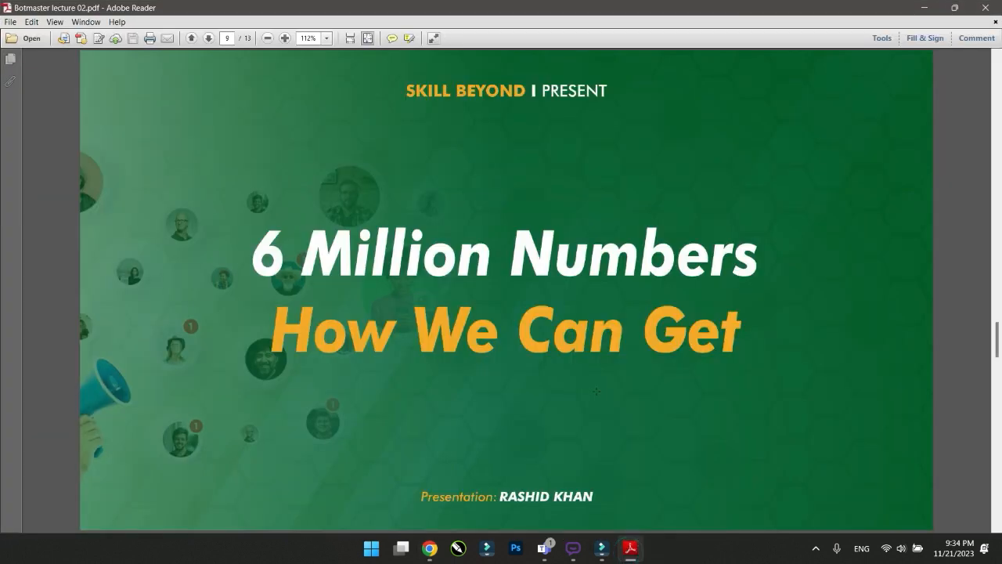
Scroll the lecture PDF to slide 10, 'Accounts Engager', then minimize Adobe Reader
scroll(597, 391, down, 2)
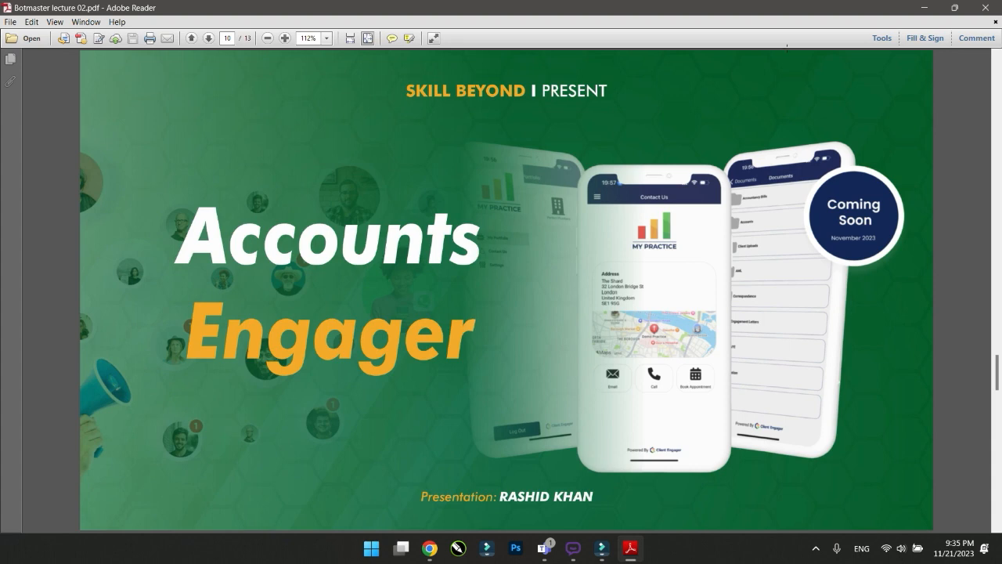
click(925, 9)
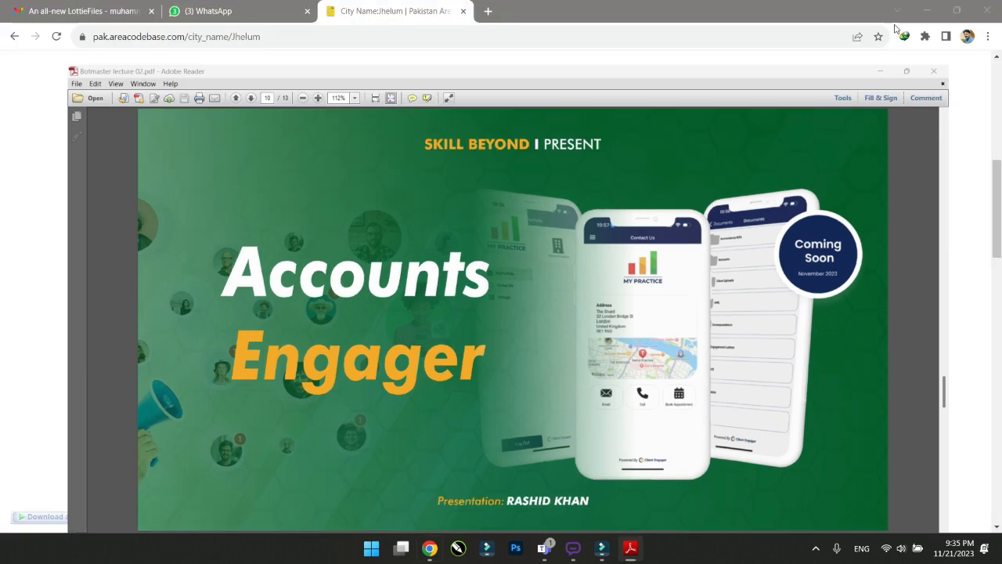
Minimize Chrome, restore BotMaster, centre its main window, and open the Tools menu
click(926, 9)
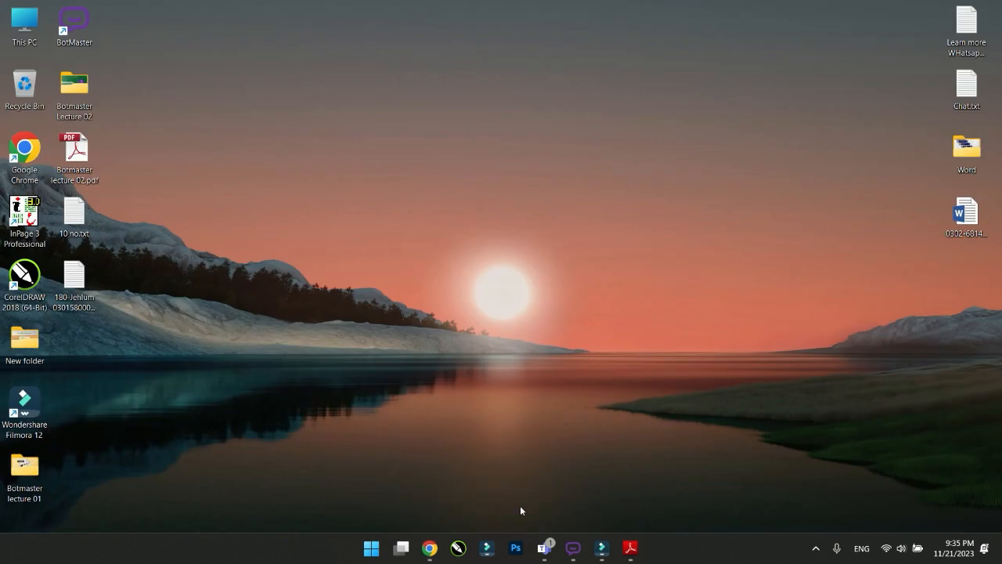
mouse_move(573, 548)
click(539, 481)
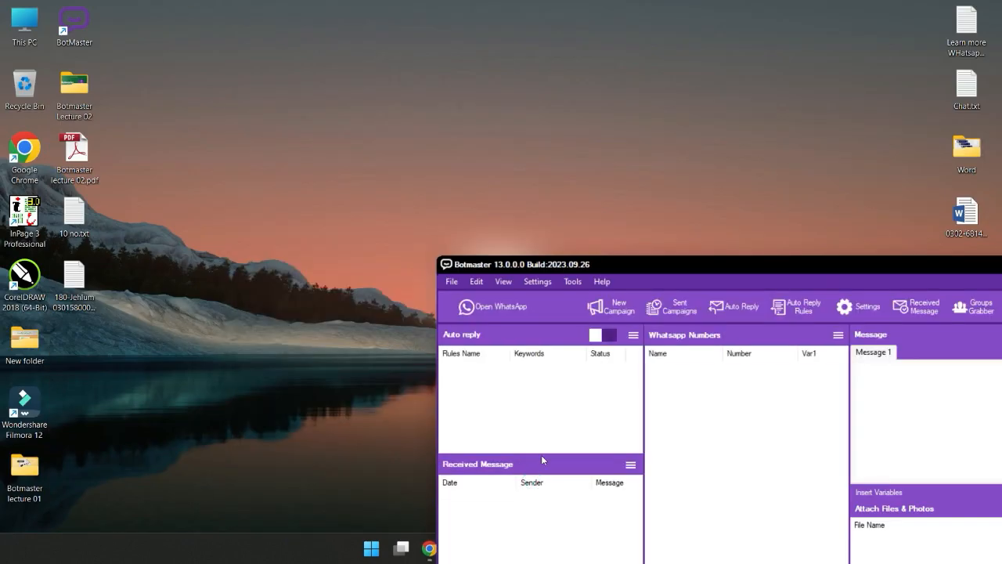
drag(646, 266, 405, 59)
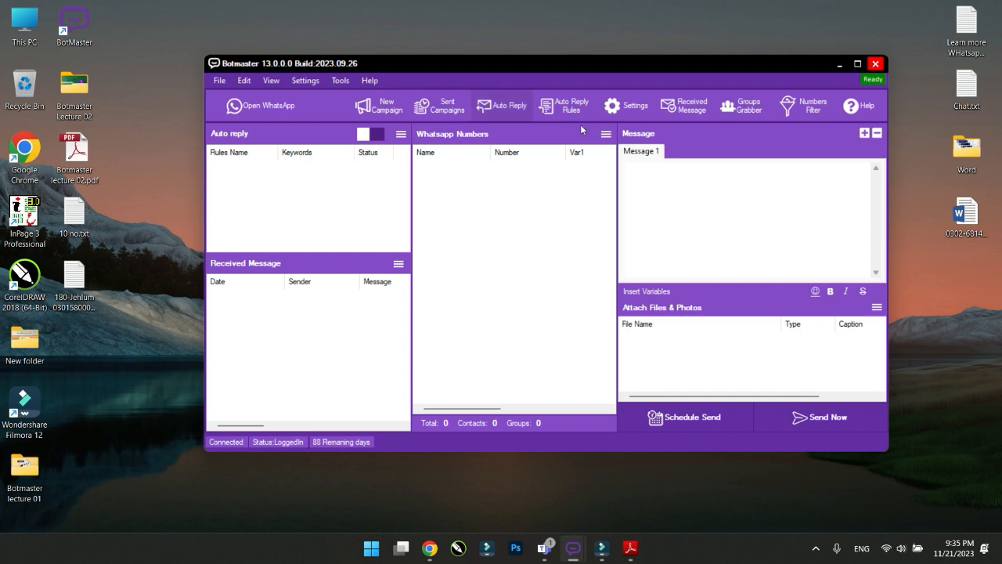
click(346, 82)
click(346, 85)
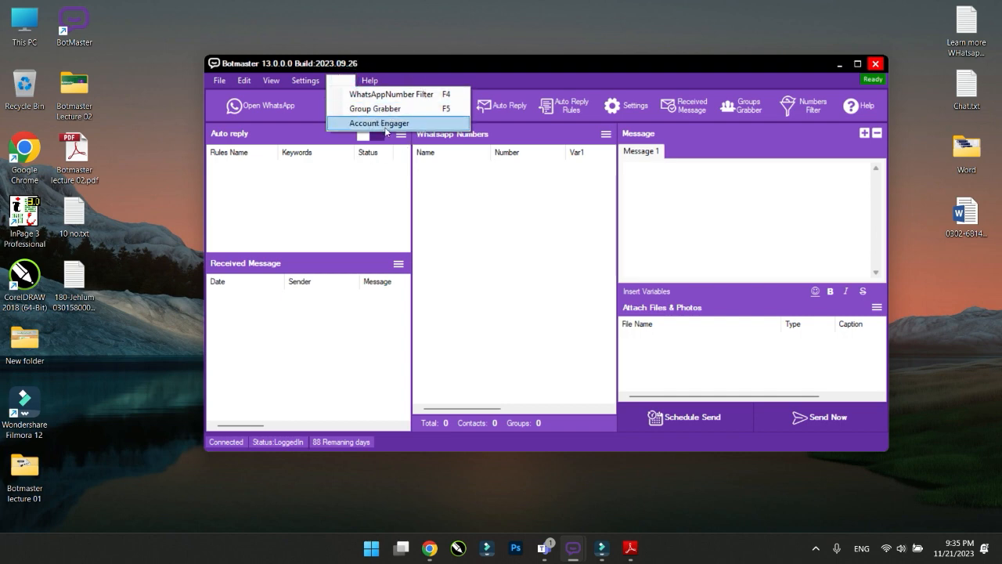
Open Tools > Account Engager and look through its Engagement, WhatsApp Accounts and Messages tabs
click(385, 130)
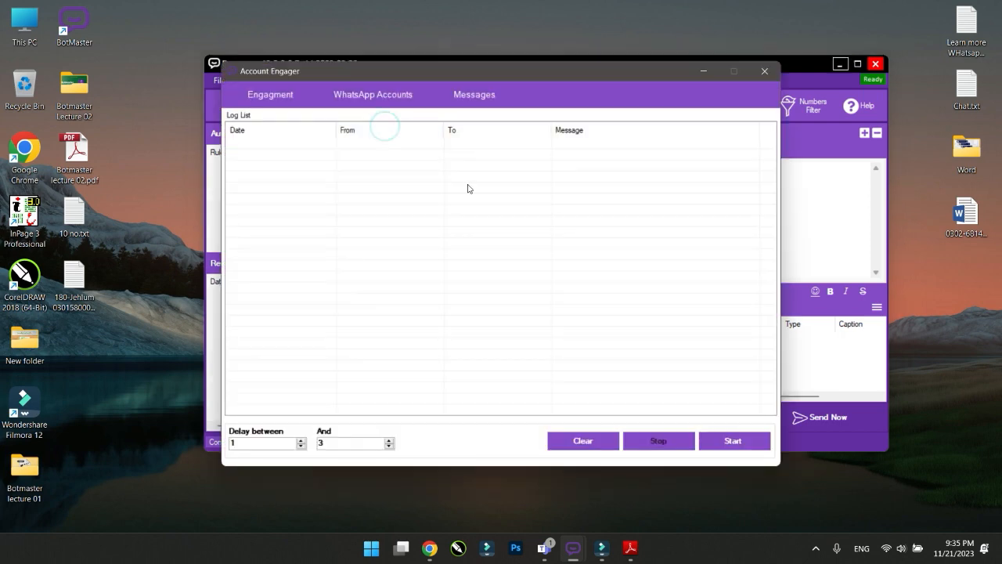
drag(313, 70, 342, 61)
click(308, 88)
click(402, 86)
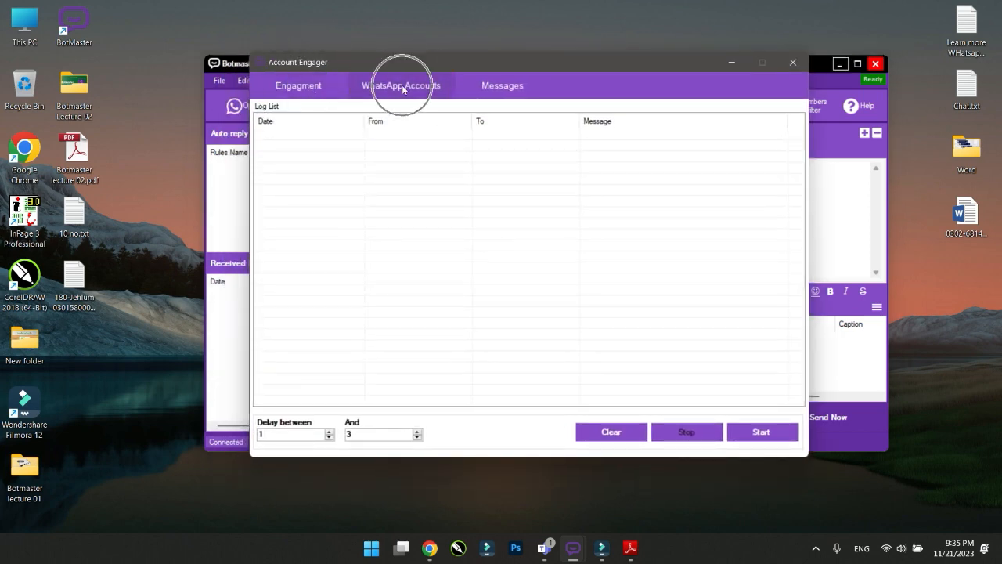
click(502, 87)
click(307, 87)
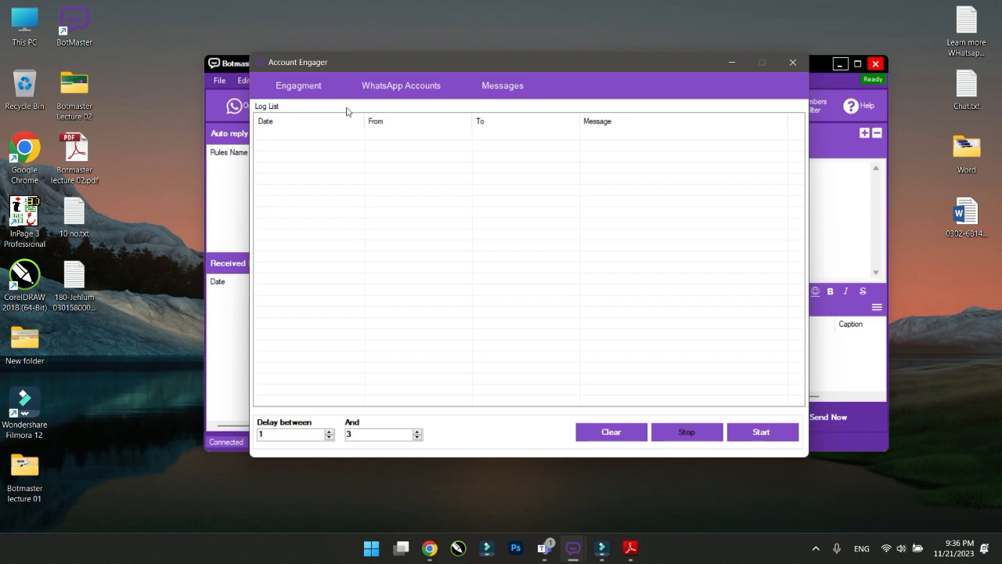
click(301, 85)
Add a WhatsApp account named with its phone number and load its WhatsApp Web QR code
click(405, 94)
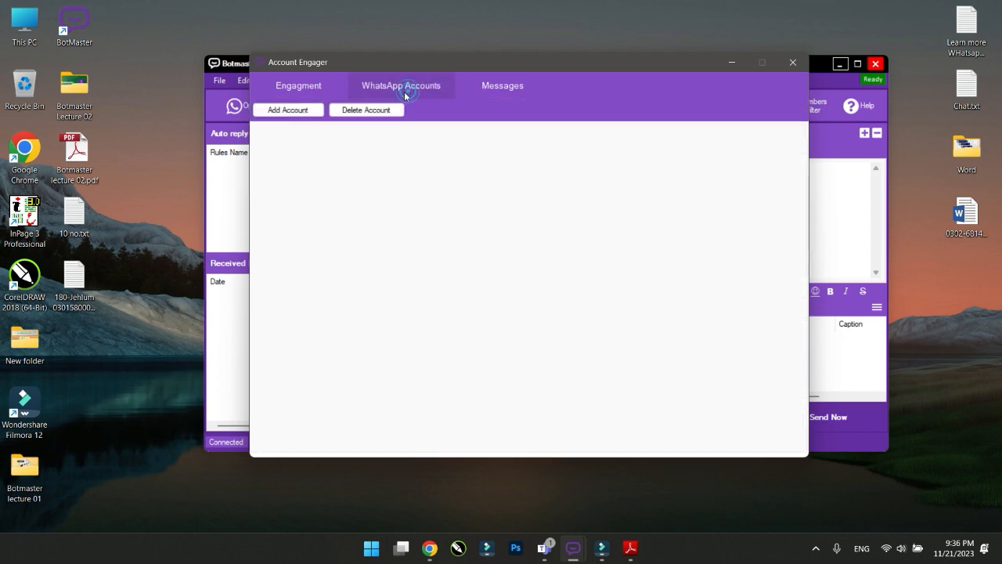
click(287, 111)
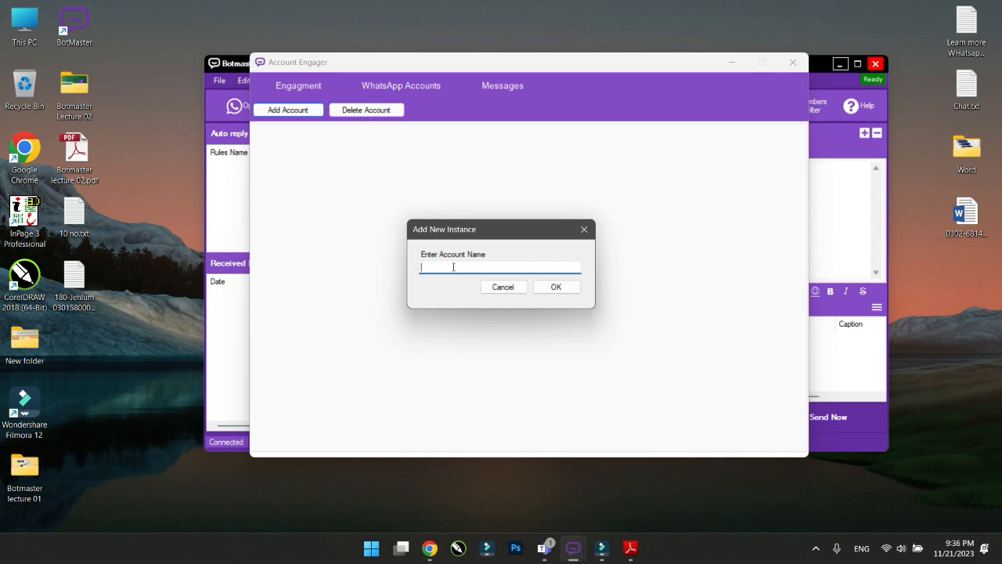
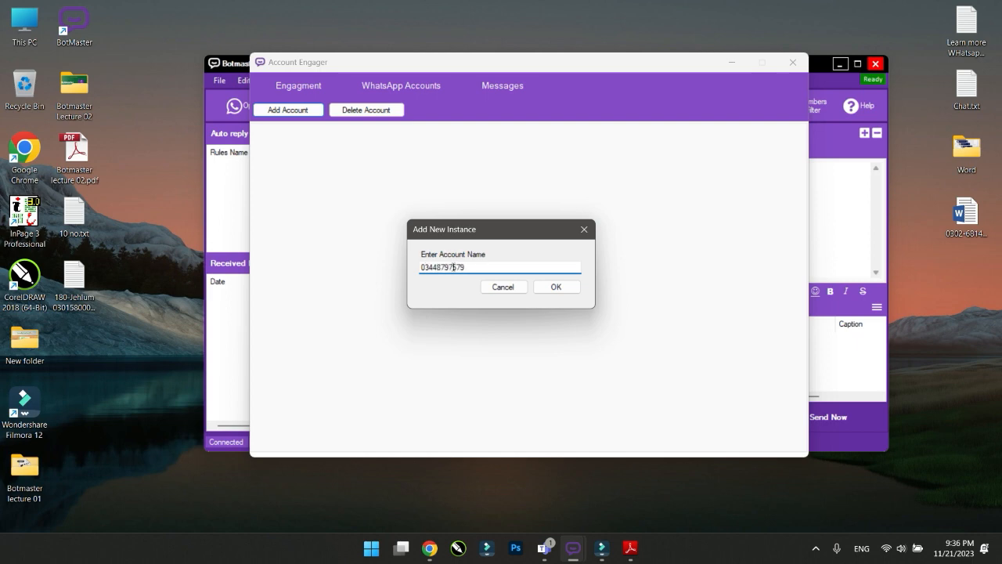
click(556, 287)
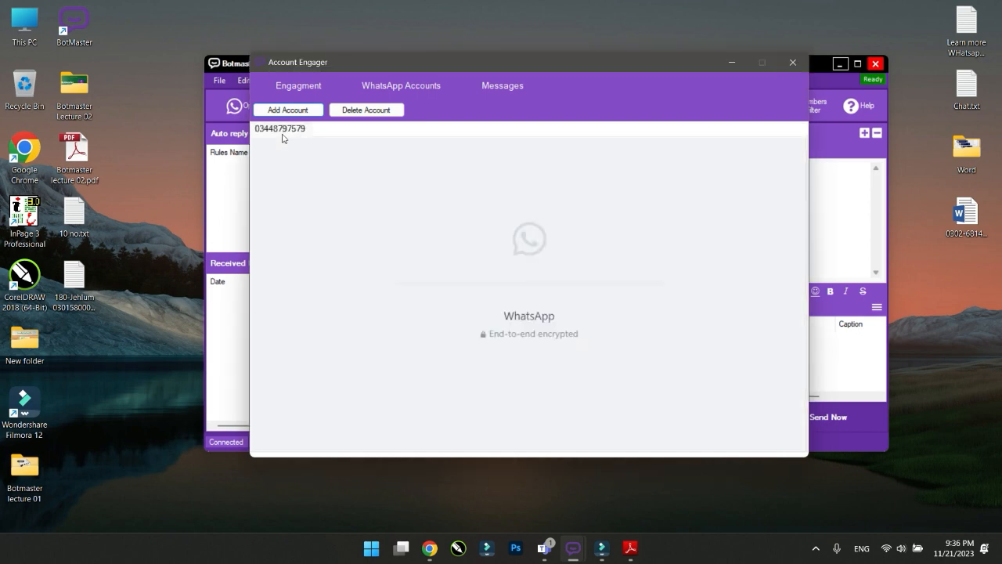
click(285, 132)
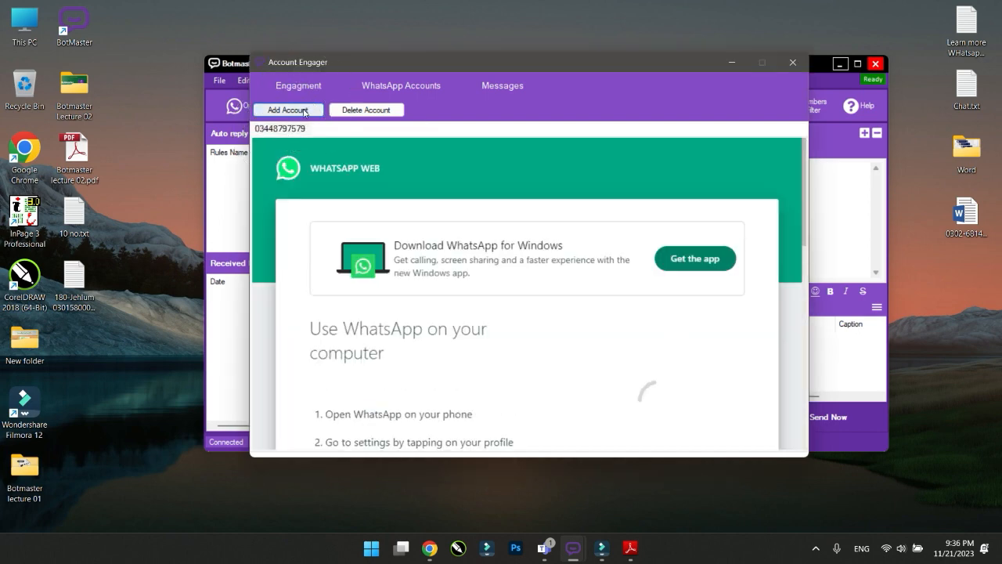
scroll(542, 353, down, 1)
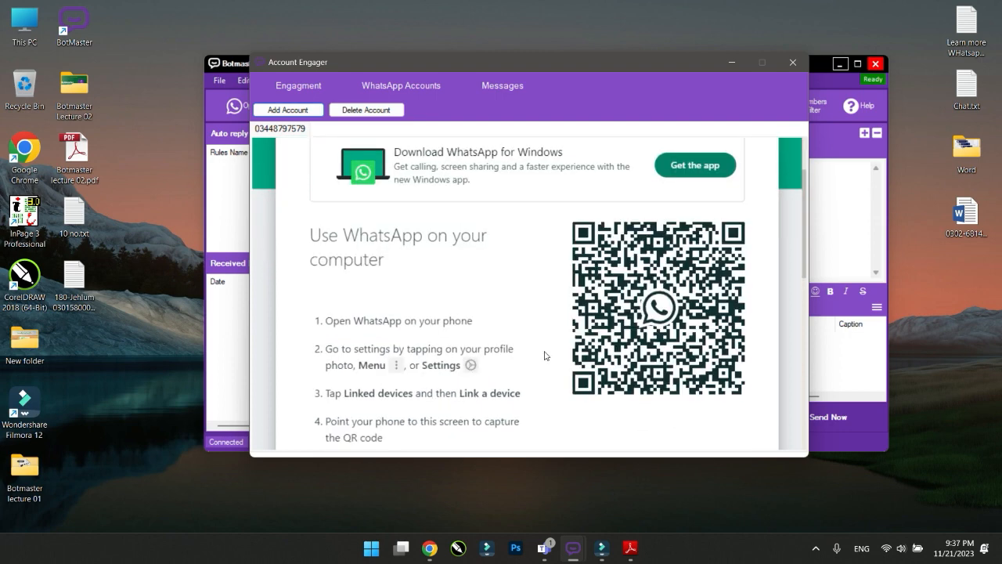
Add a second WhatsApp account named with another phone number, then view the Messages tab
click(303, 112)
click(497, 270)
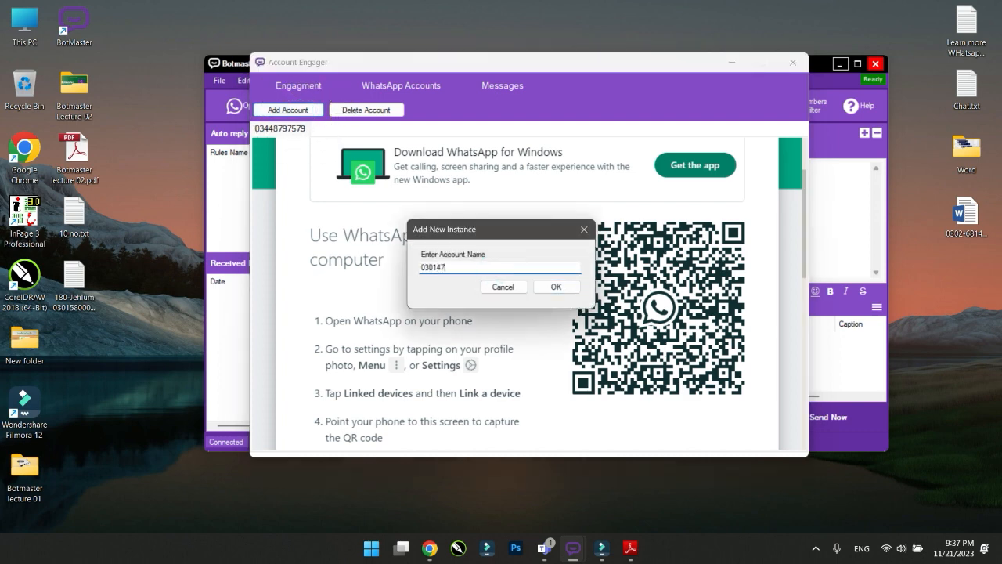
click(556, 286)
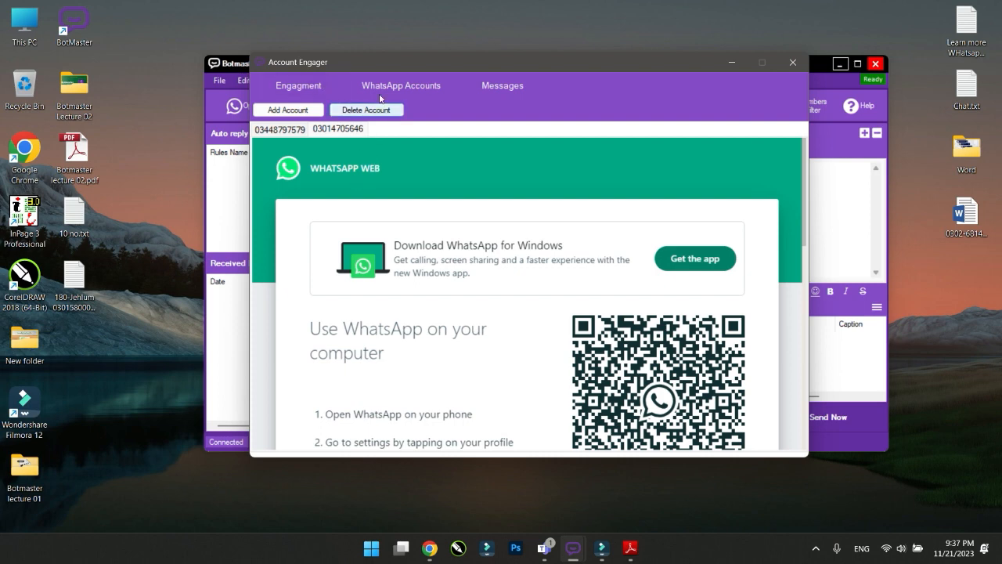
click(501, 88)
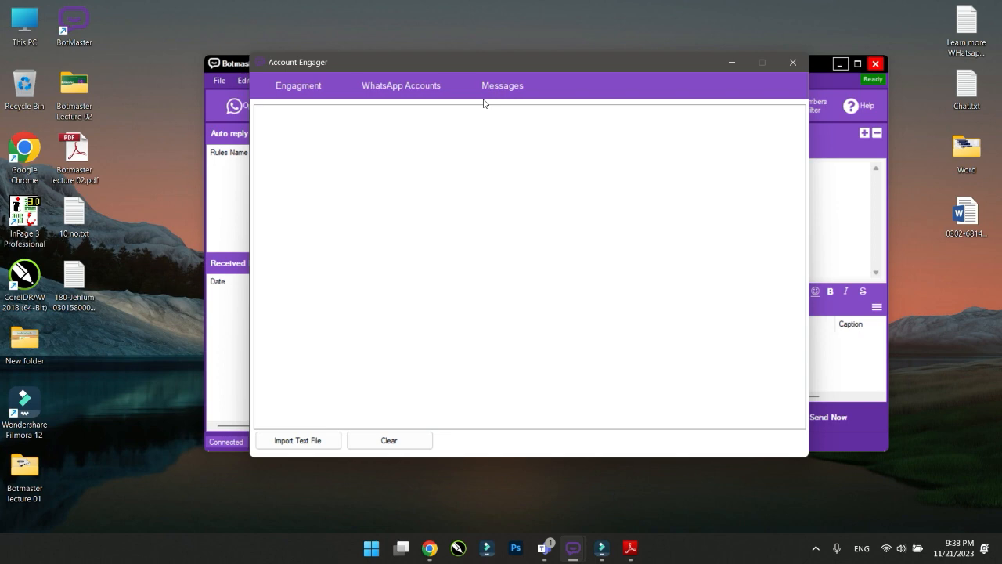
Import Chat.txt from the Desktop into the Messages list
click(507, 88)
click(300, 443)
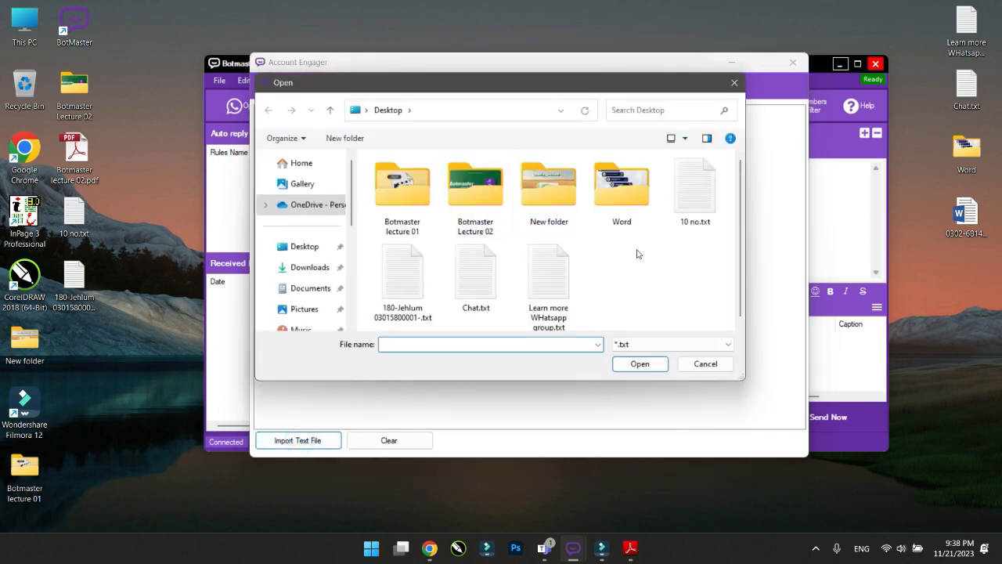
click(475, 295)
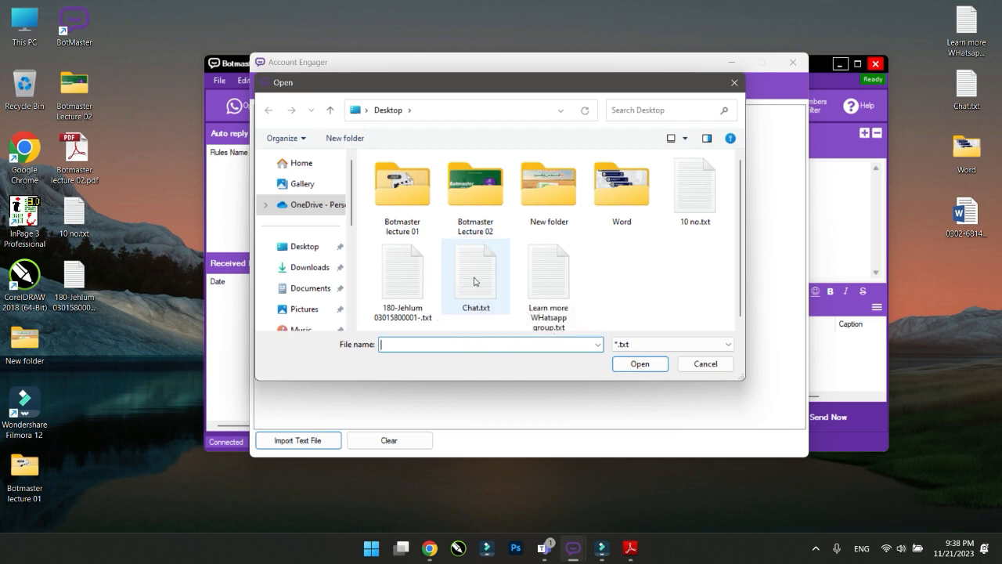
click(634, 365)
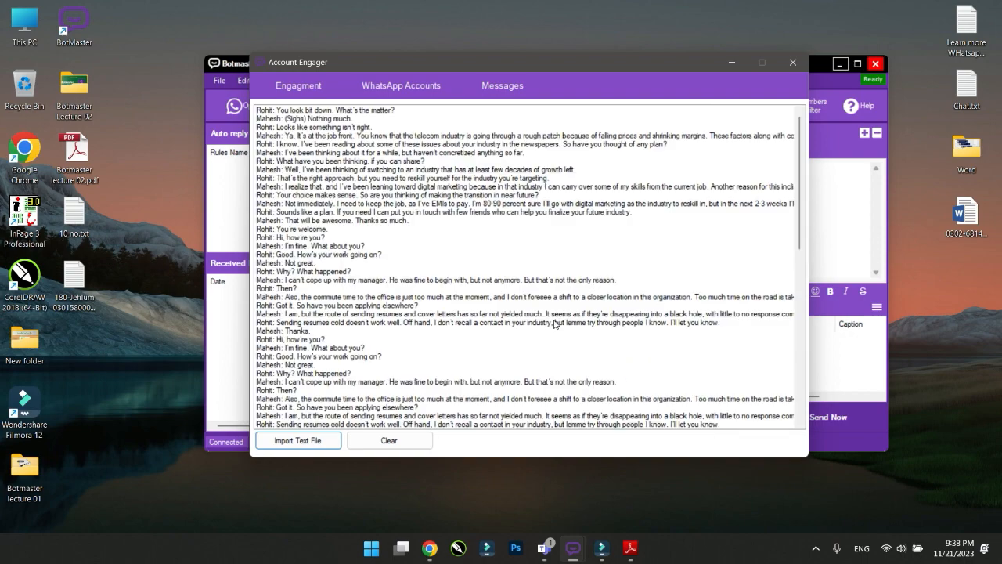